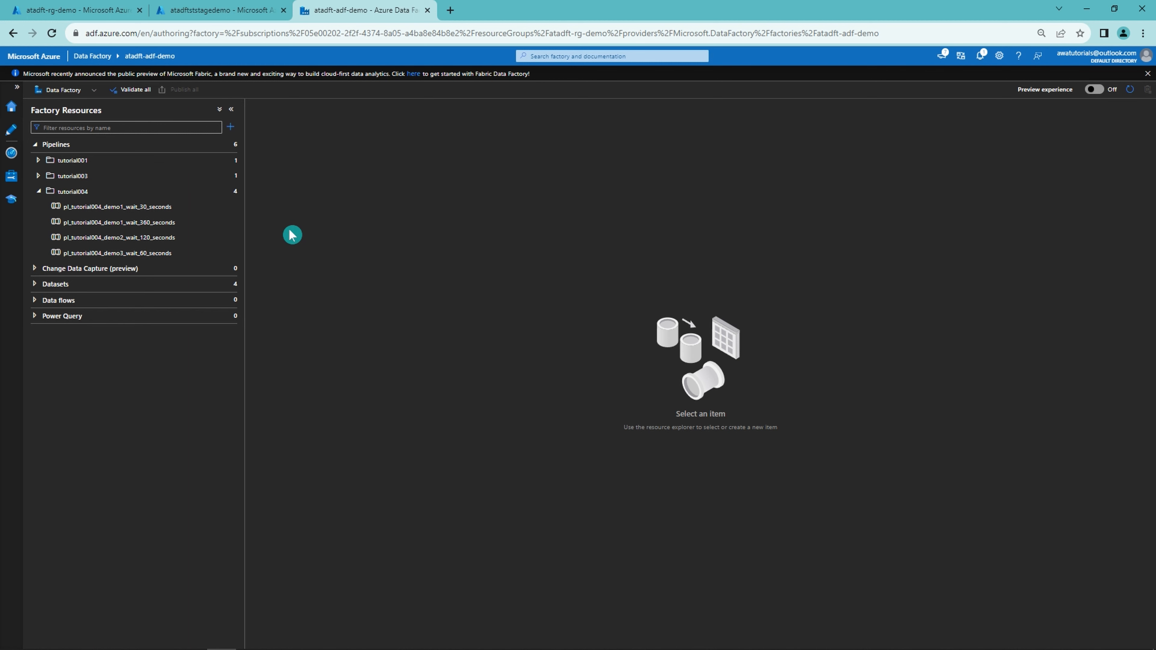
Open the demo1 30-second and 360-second wait pipelines and inspect the wait time set in each Wait activity
click(146, 211)
click(160, 223)
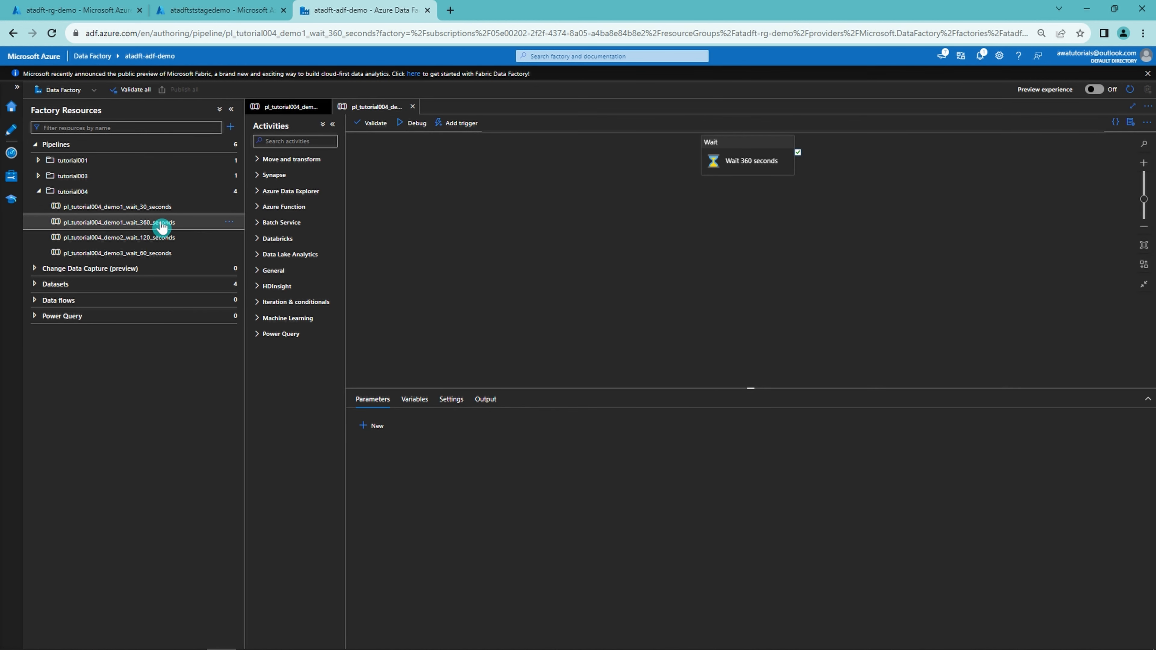
click(292, 108)
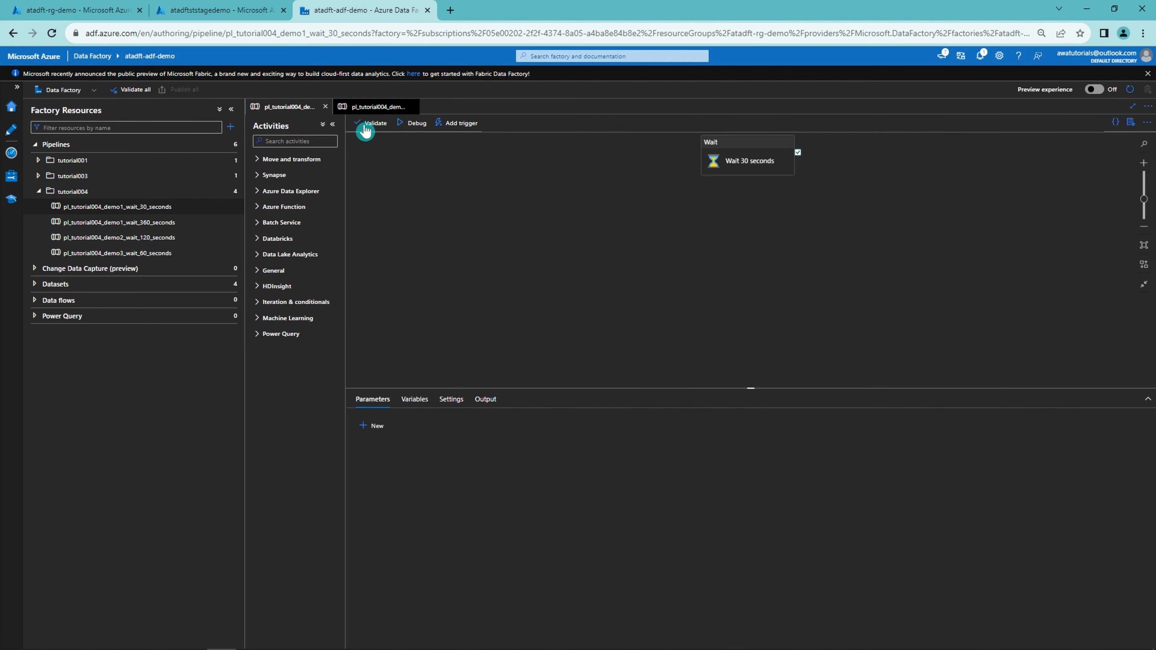
click(736, 159)
click(403, 399)
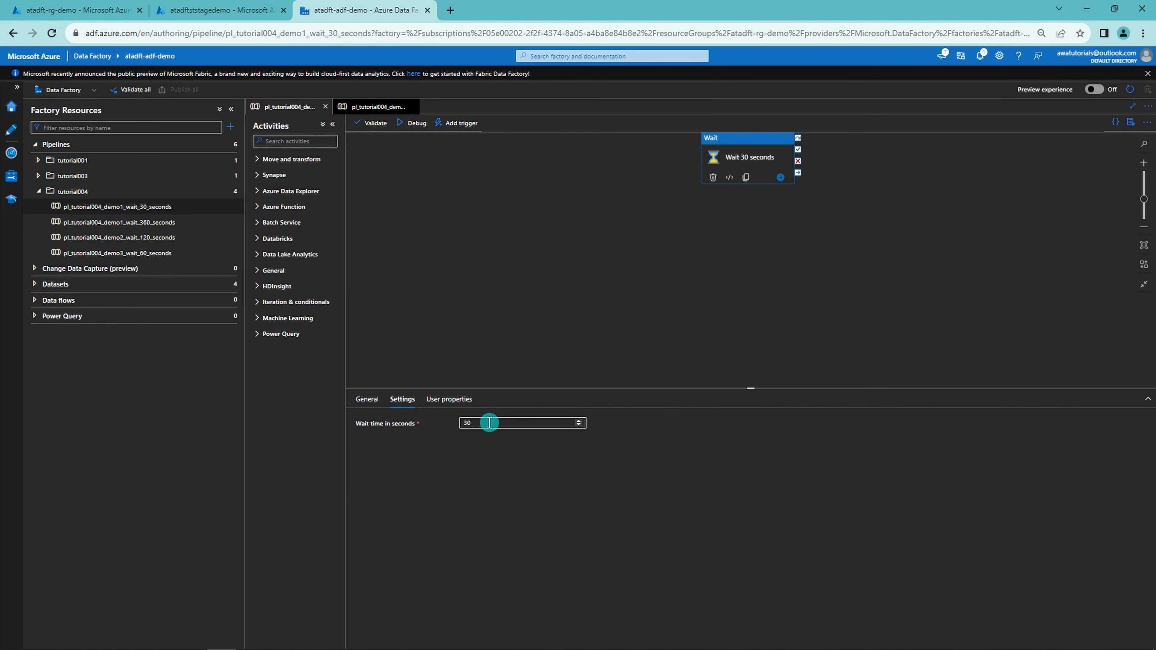
click(380, 108)
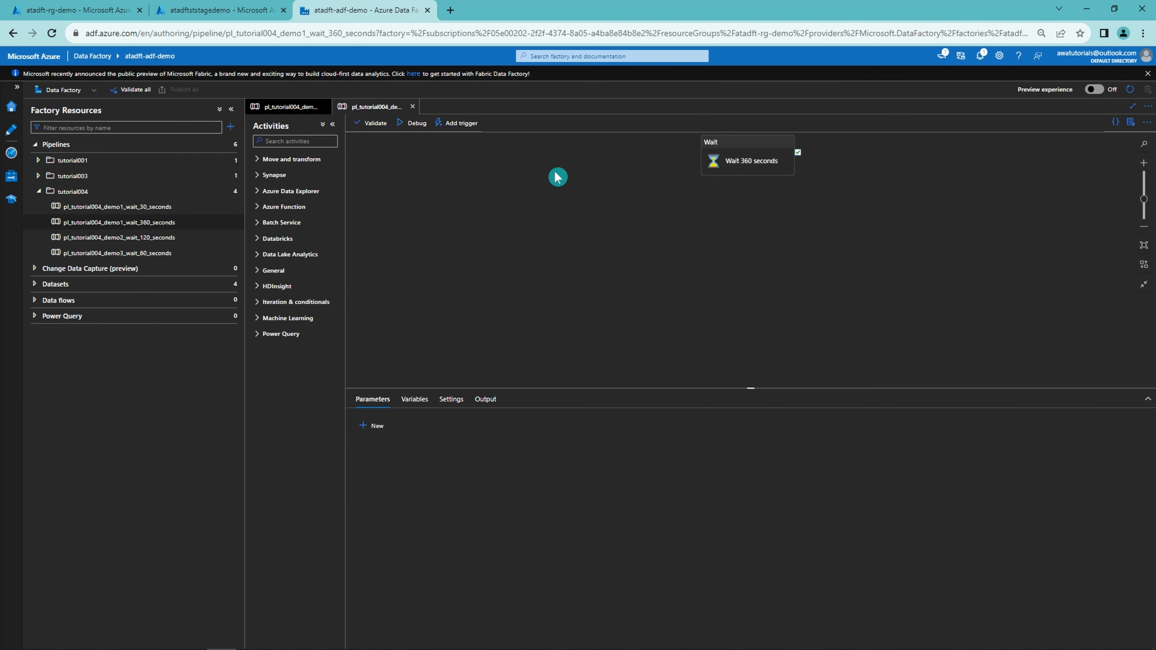
click(736, 168)
click(403, 399)
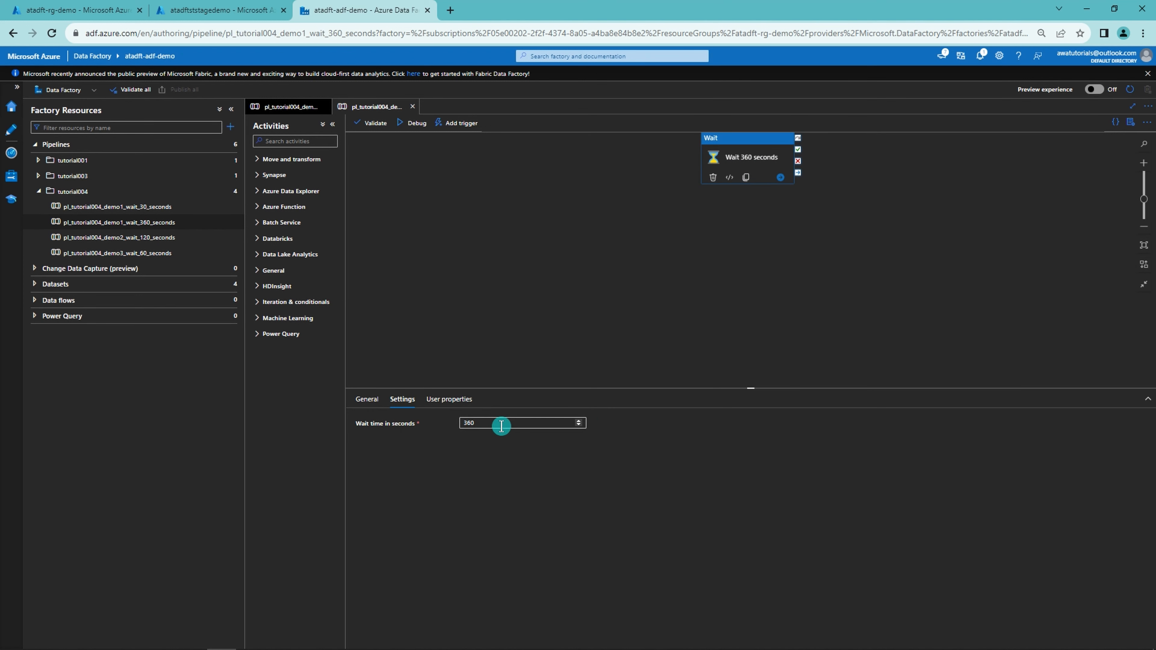
click(493, 316)
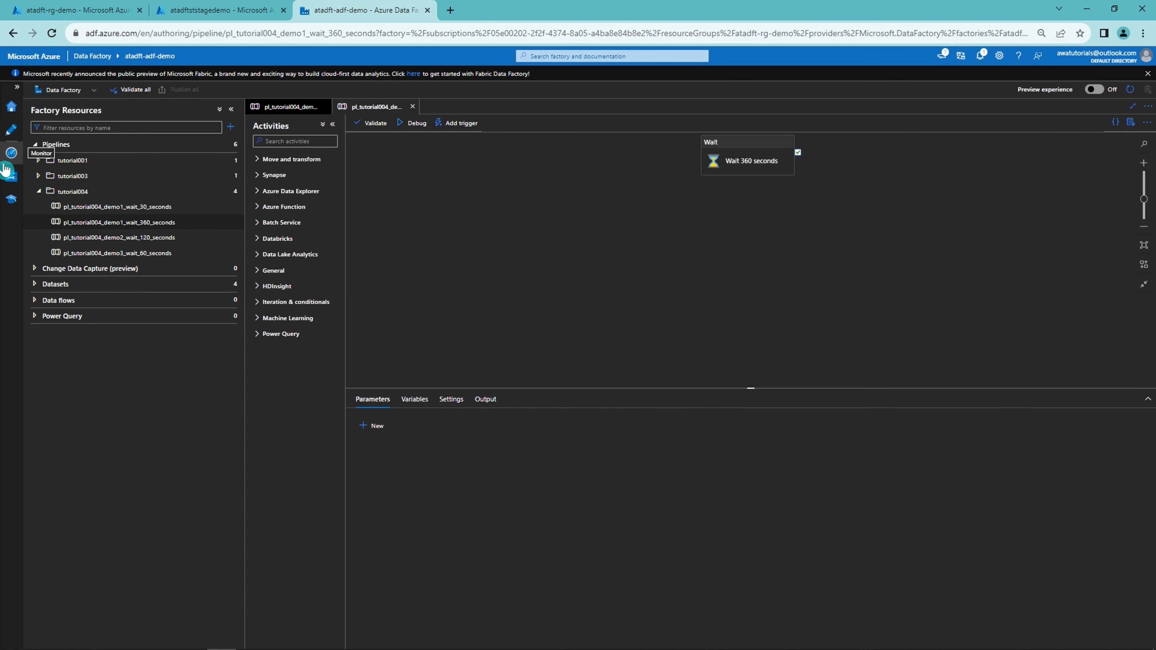
Start a new trigger in the factory's management area and name it trg_tutorial004_demo1_schedule
click(10, 175)
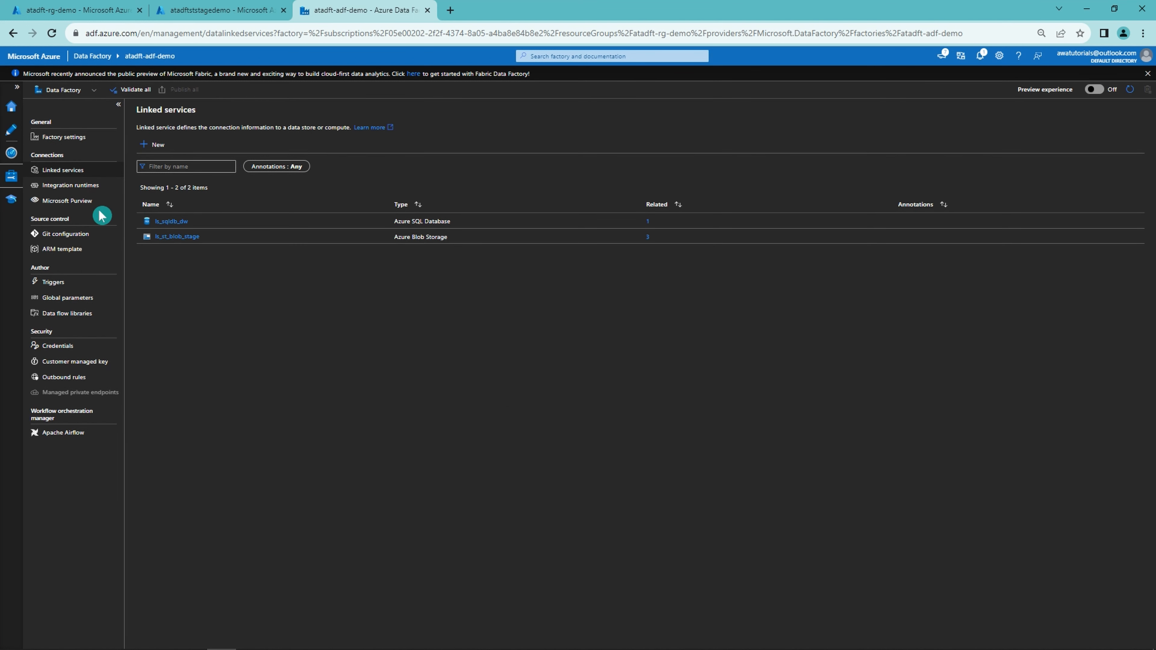
click(68, 284)
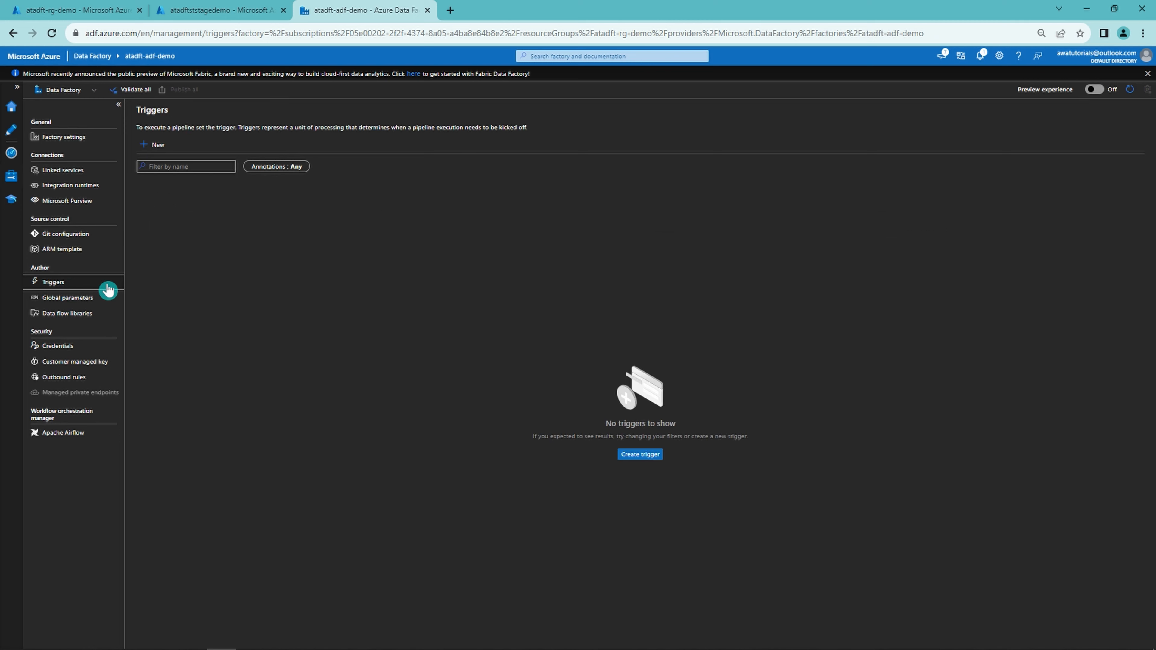
click(155, 145)
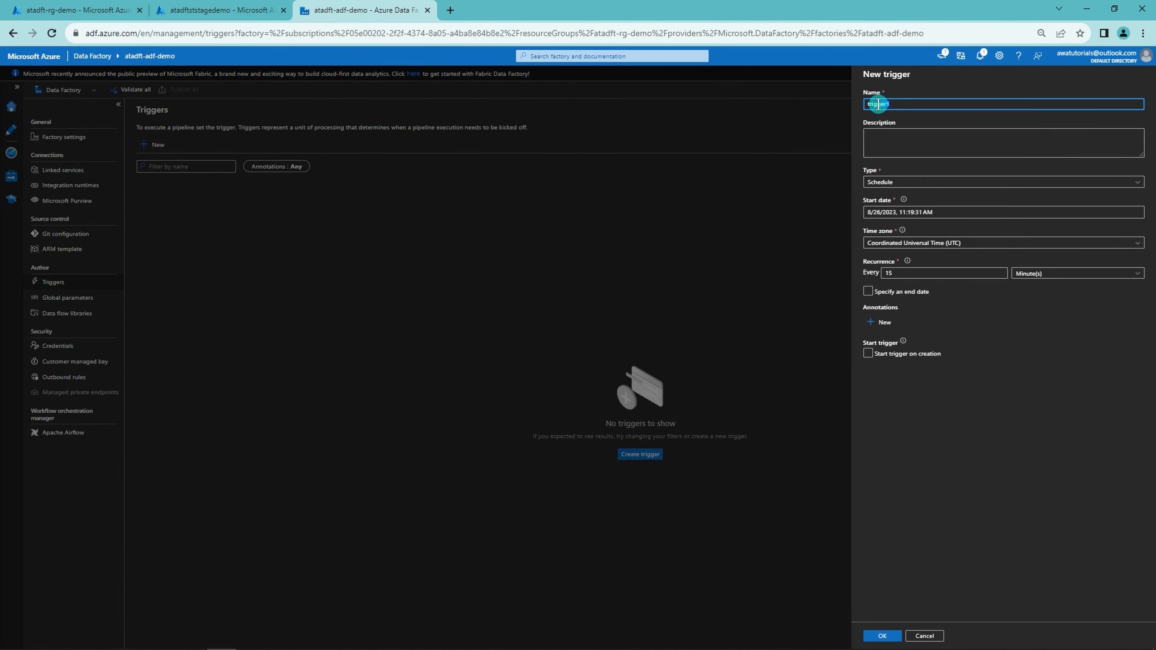
double_click(878, 104)
key(alt+Tab)
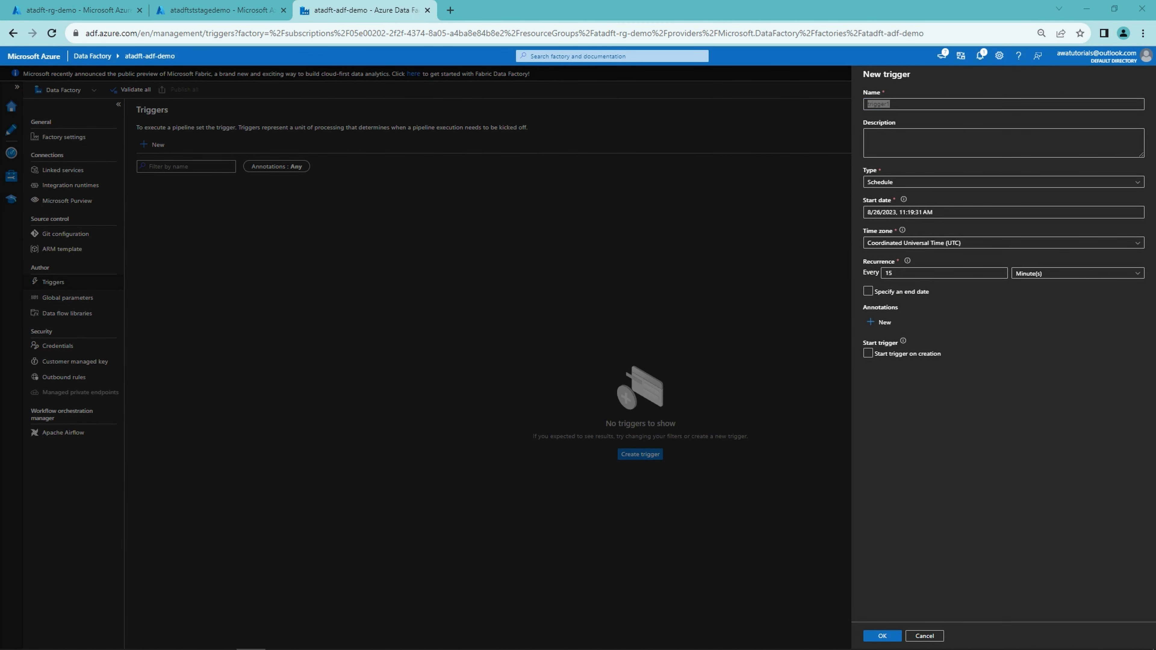
double_click(898, 106)
text(trg_tutorial004_demo1_schedule)
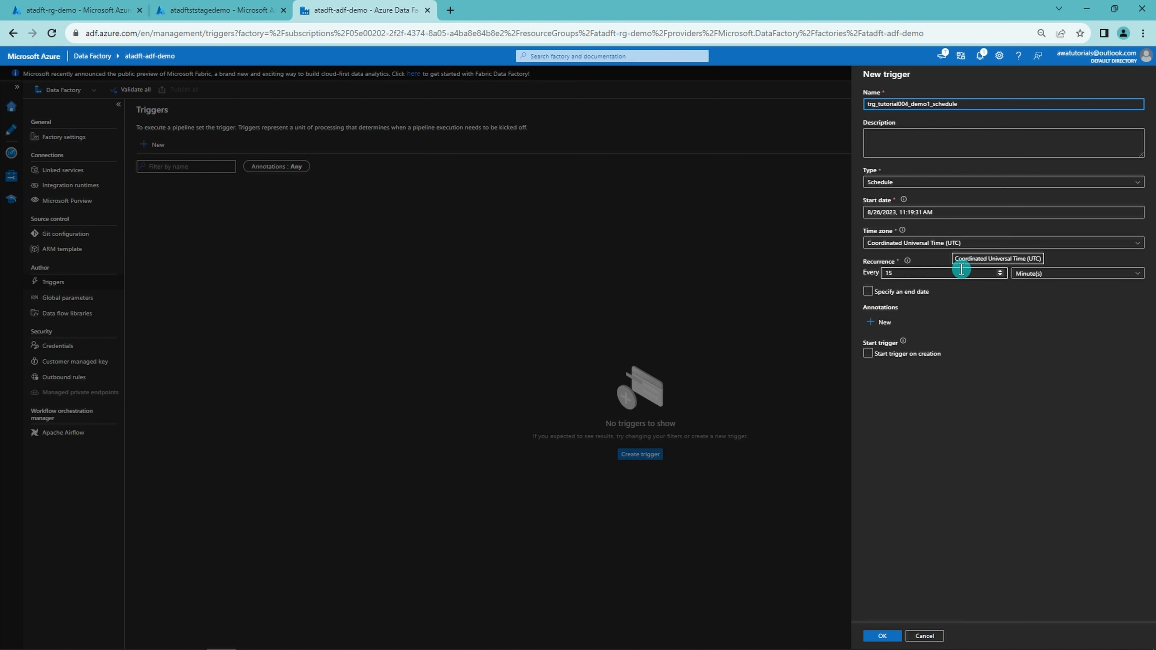
Set the schedule trigger to recur every 5 minutes, enable starting it on creation, and create it
drag(956, 272, 881, 273)
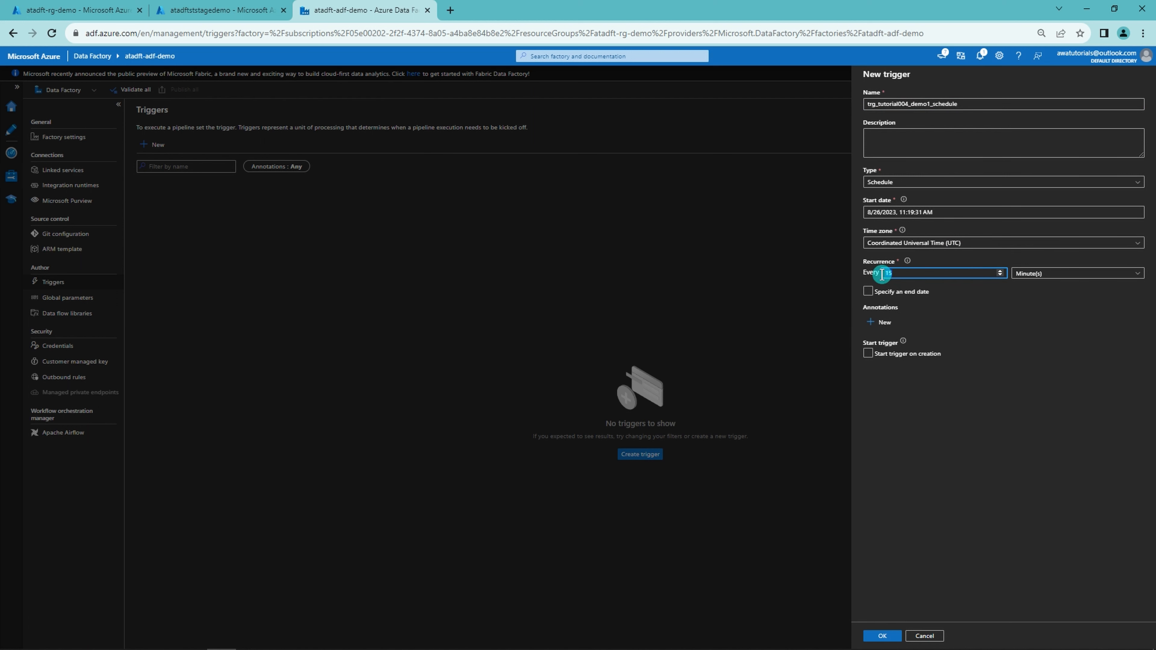
text(5)
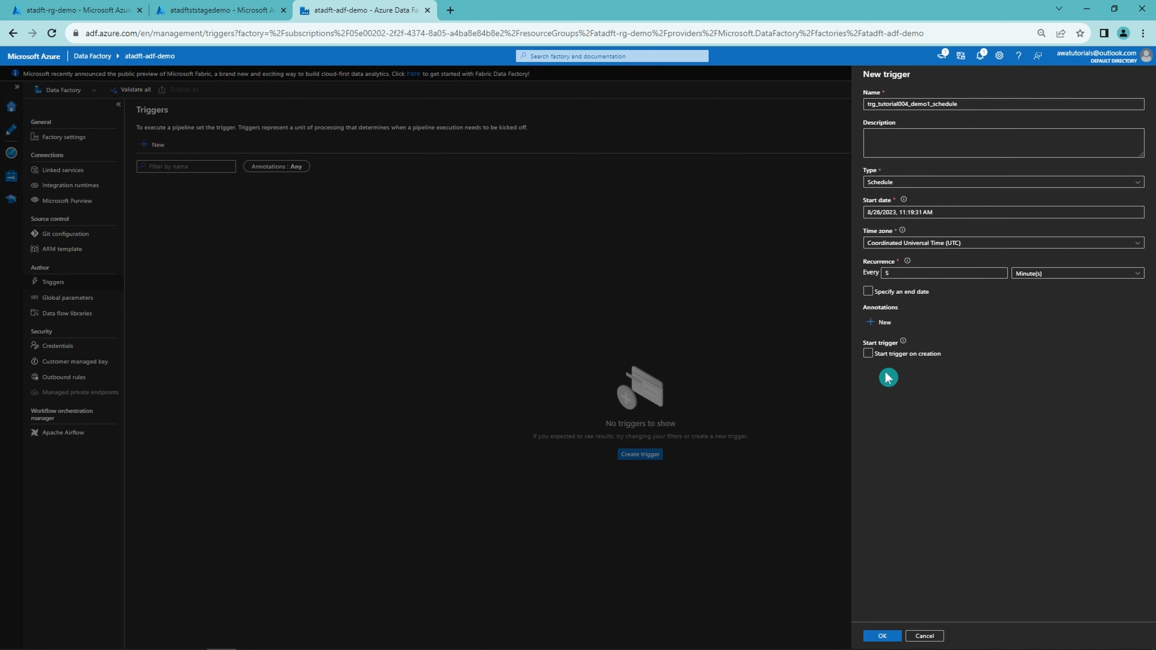
click(868, 358)
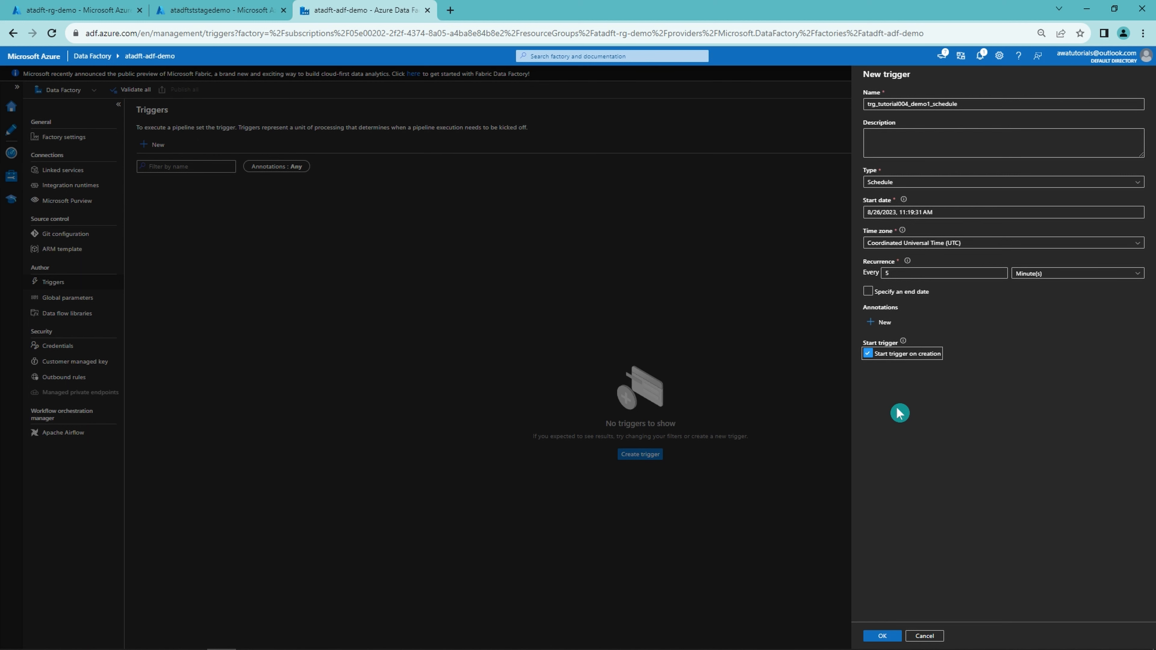
click(882, 637)
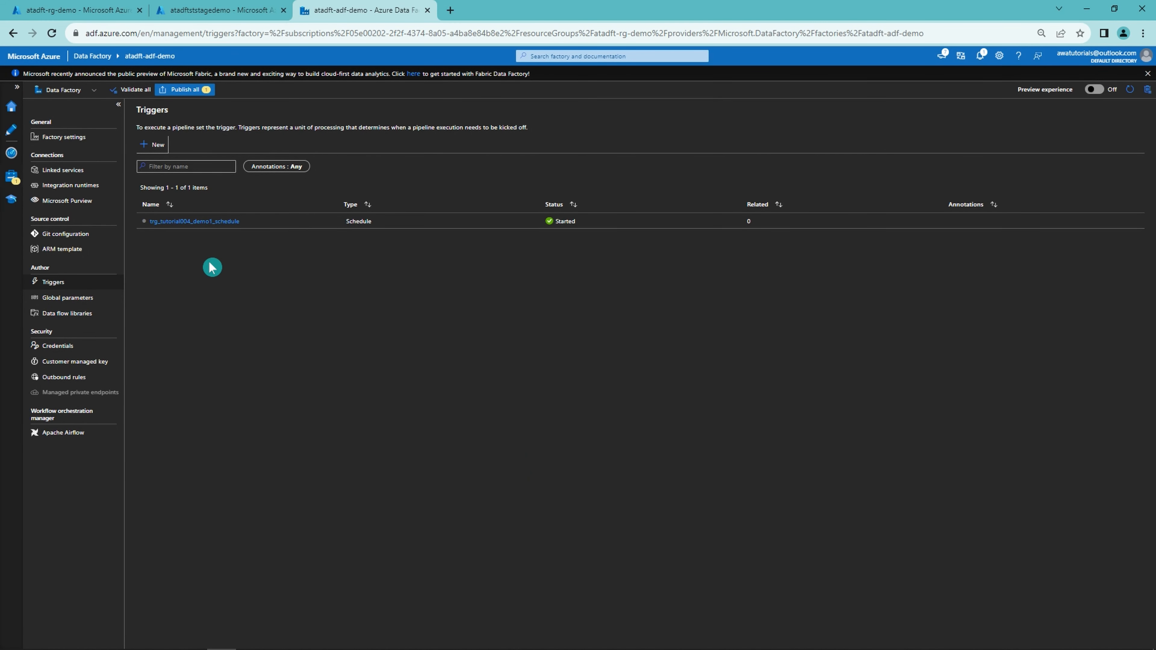
Attach the existing trigger trg_tutorial004_demo1_schedule to the pl_tutorial004_demo1_wait_30_seconds pipeline
click(10, 136)
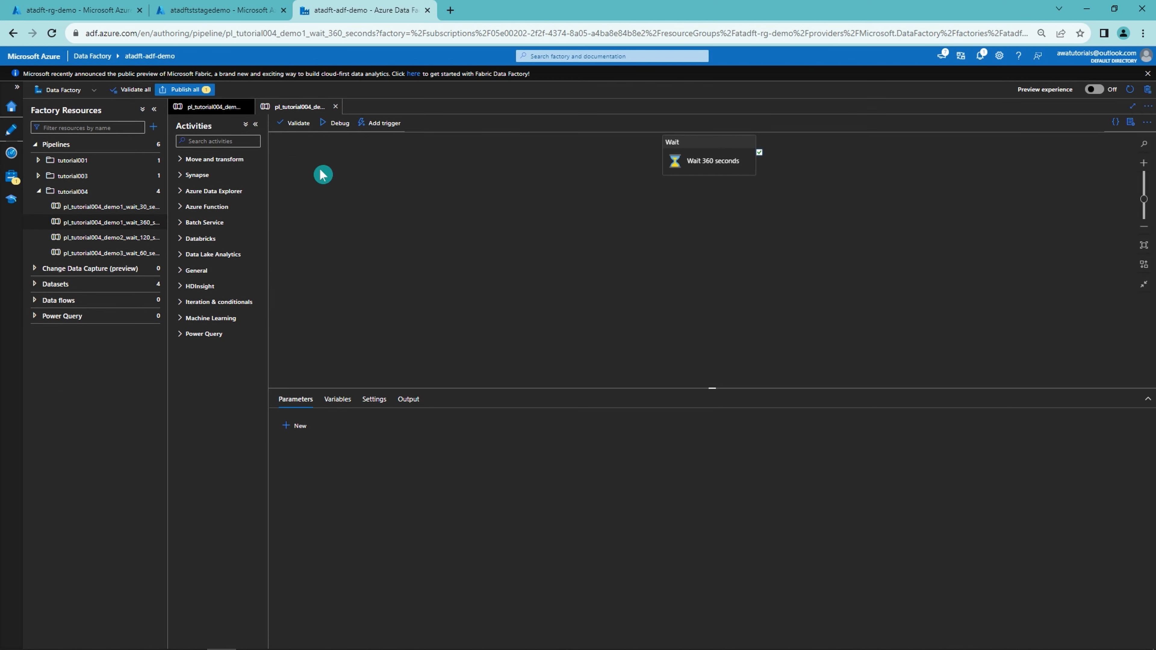
click(229, 109)
click(382, 123)
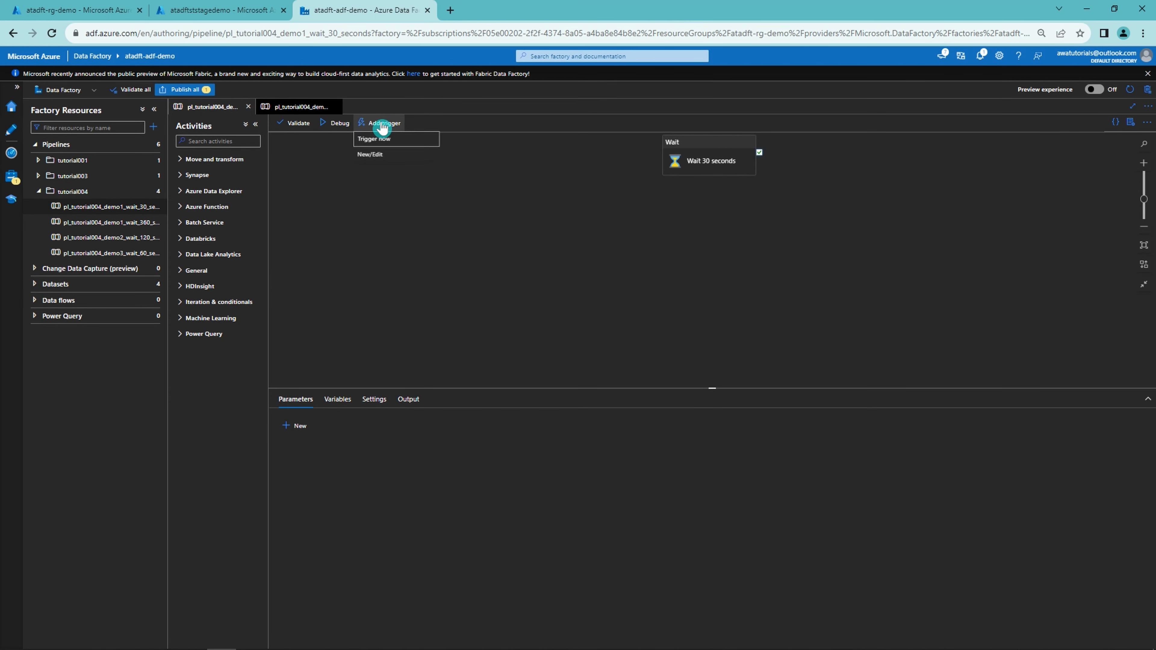
click(386, 155)
click(947, 106)
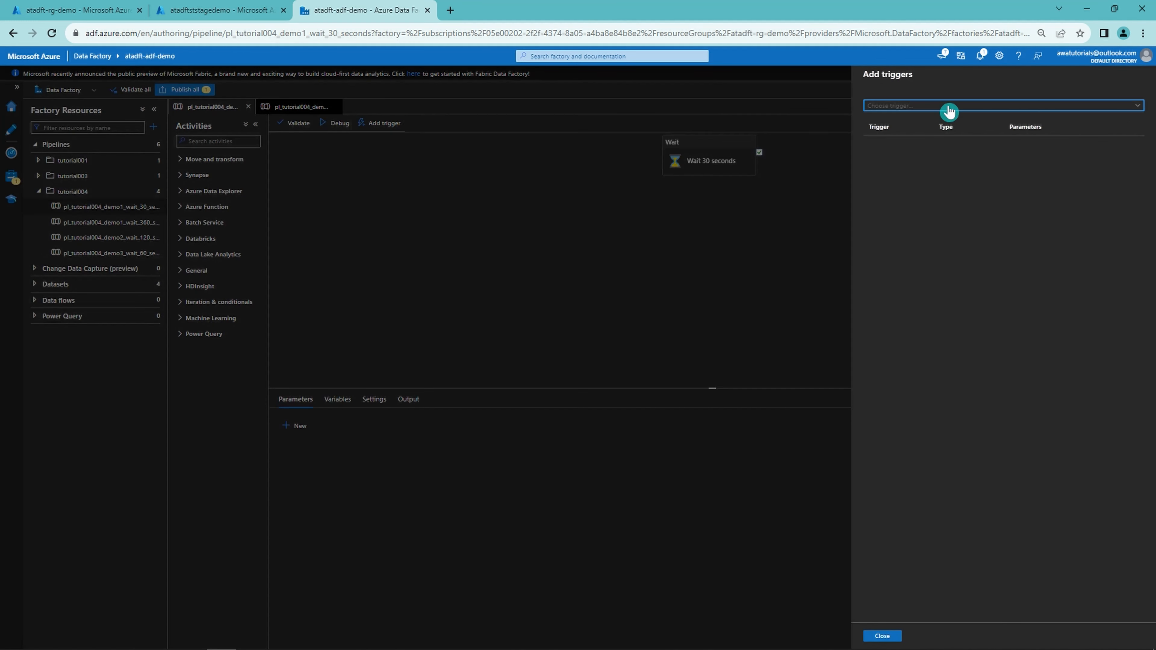
click(922, 153)
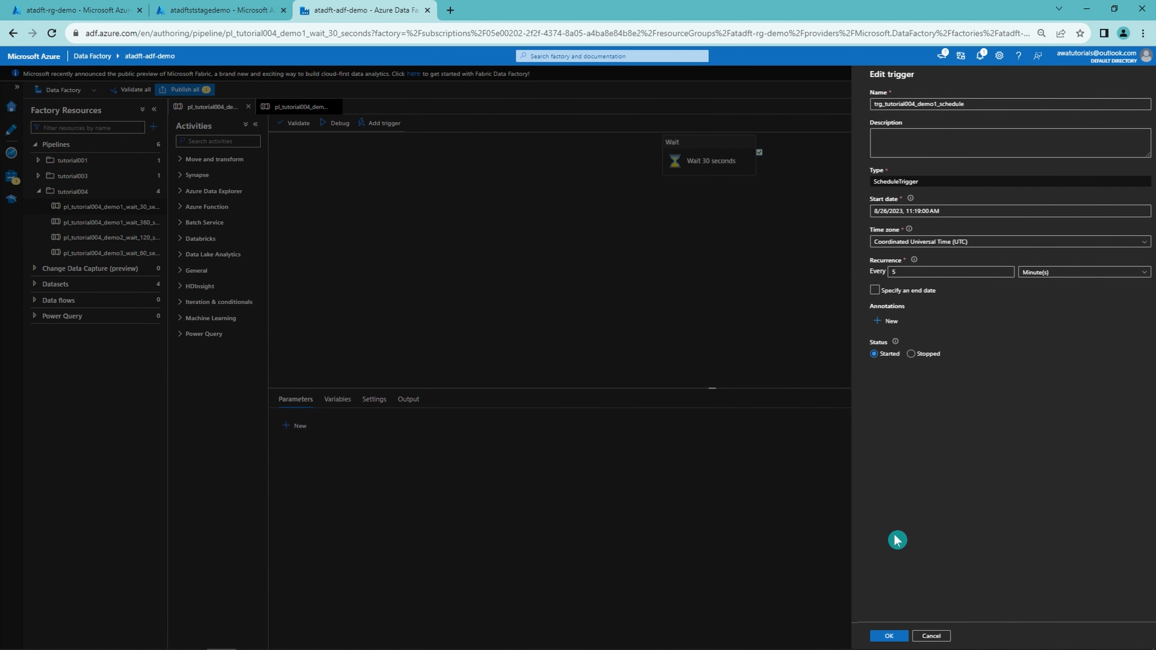
click(883, 637)
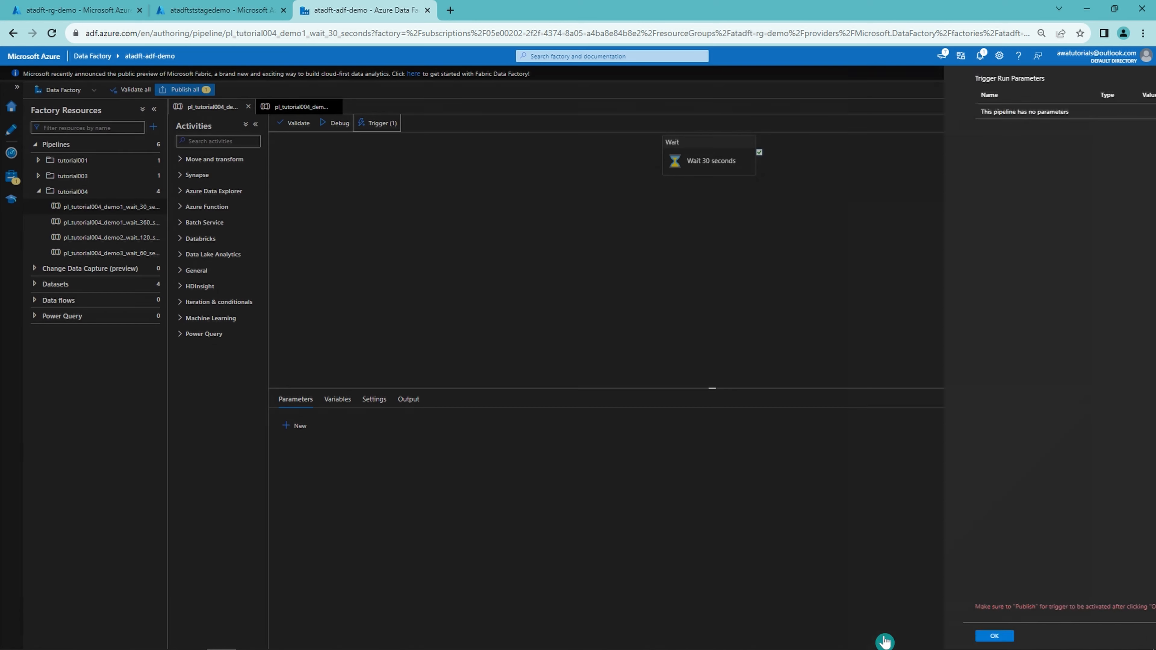
click(883, 636)
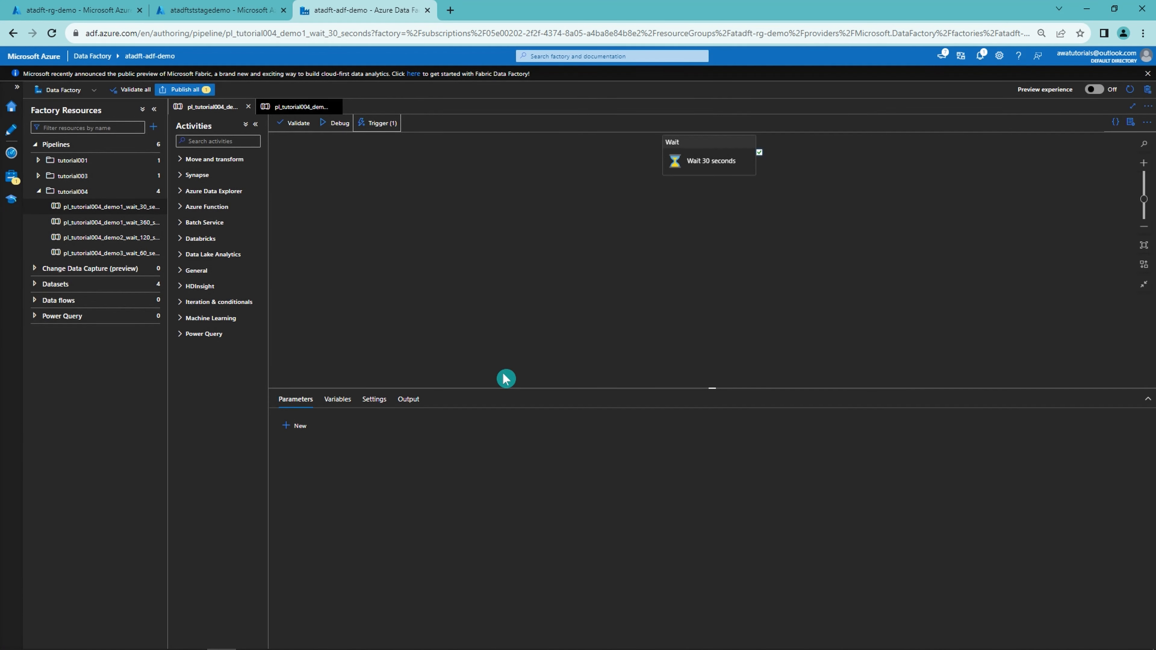
Attach the trigger trg_tutorial004_demo1_schedule to the pl_tutorial004_demo1_wait_360_seconds pipeline as well
click(305, 108)
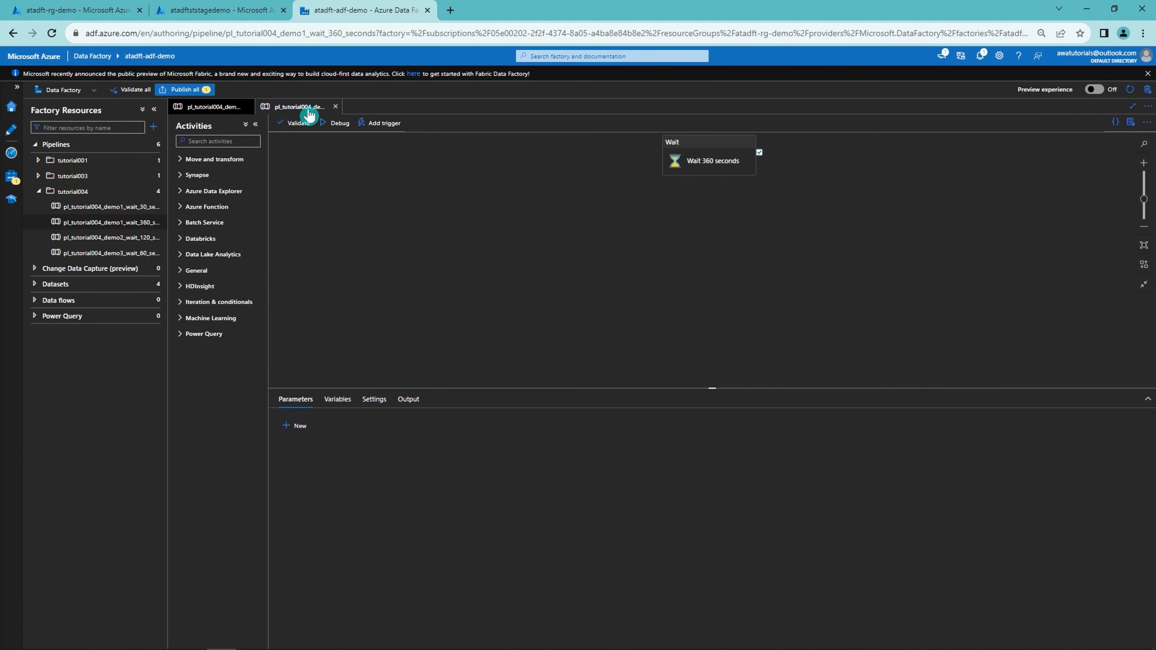
click(385, 123)
click(398, 156)
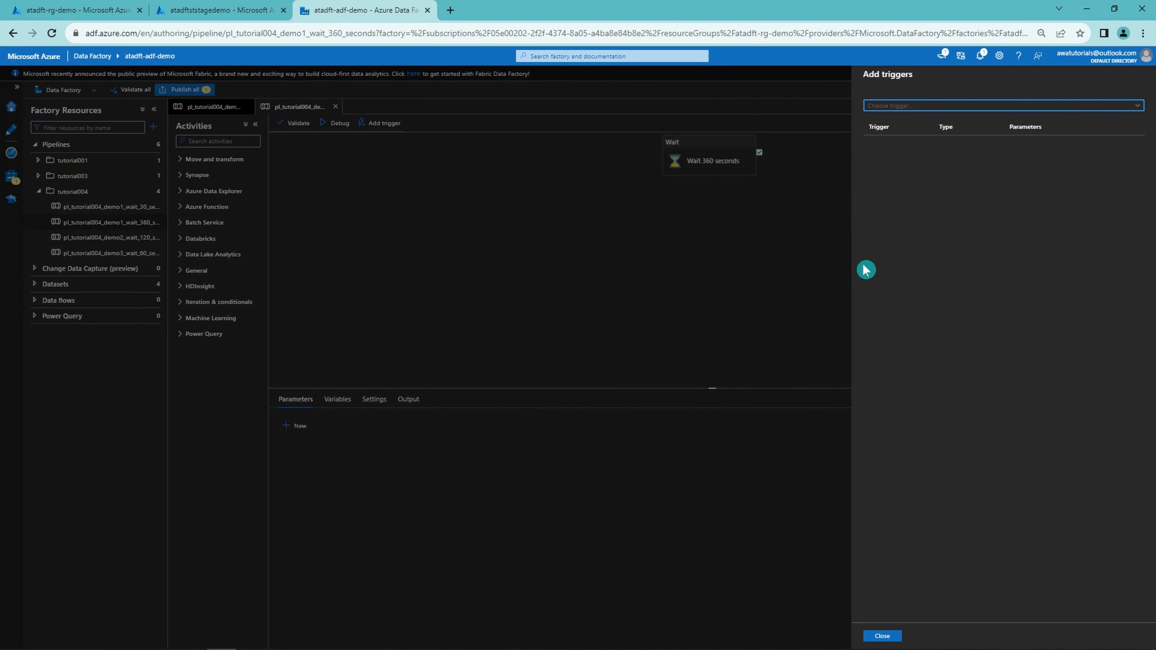
click(906, 109)
click(915, 157)
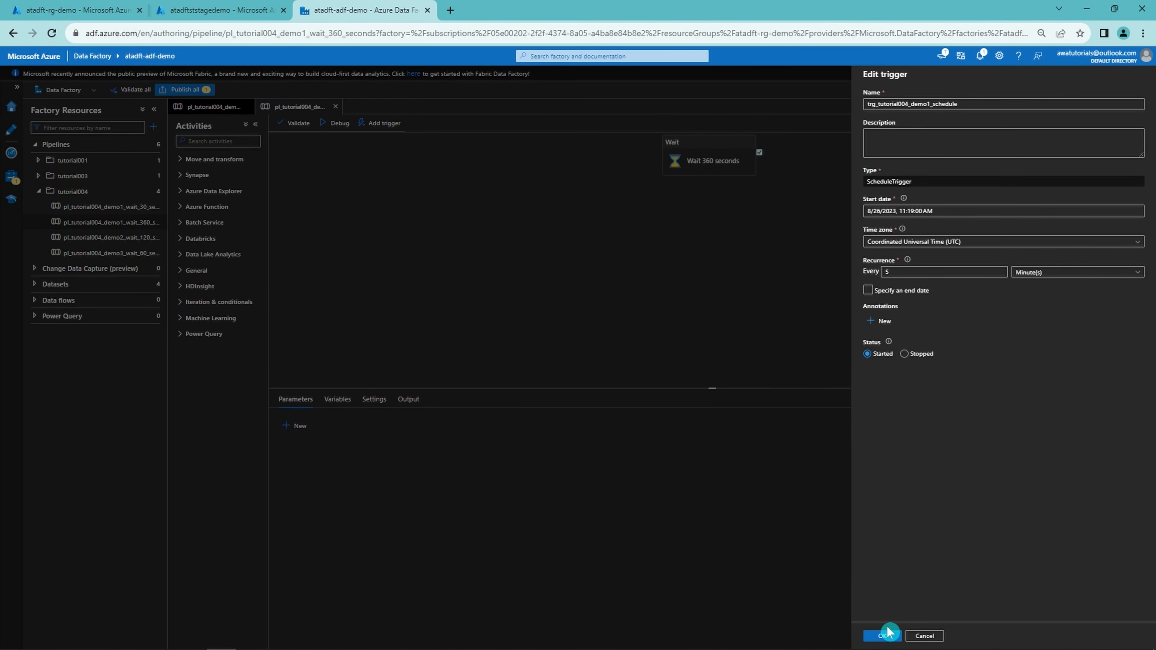
click(884, 636)
click(886, 636)
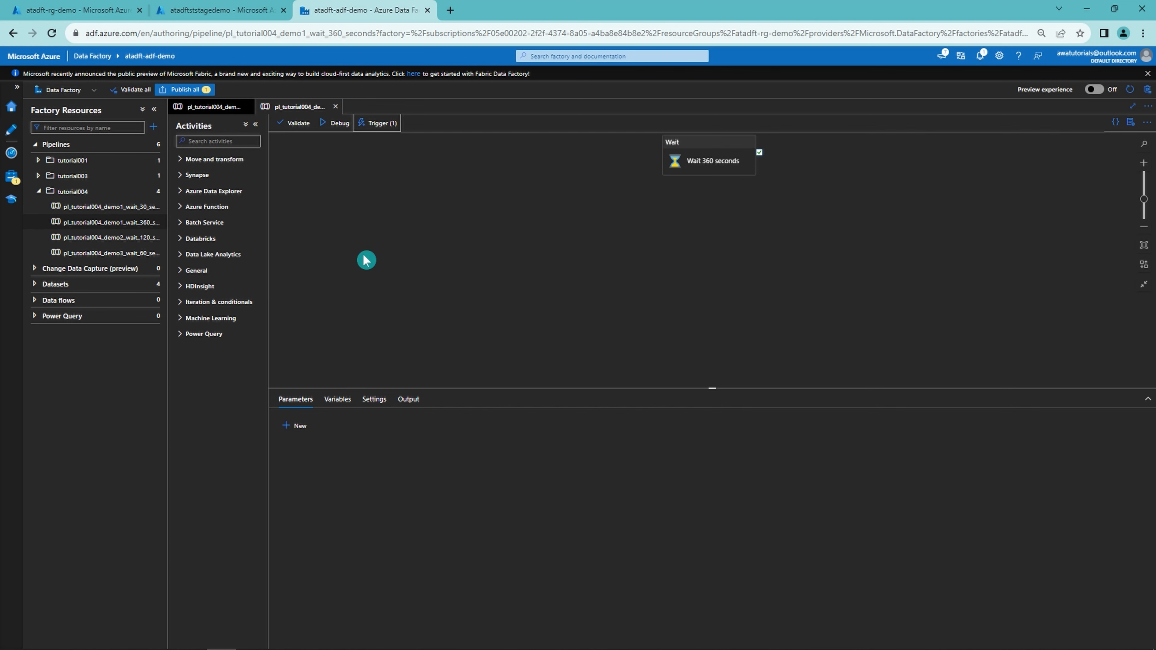
Publish all pending changes, including the new schedule trigger, to the live environment
click(193, 107)
click(189, 93)
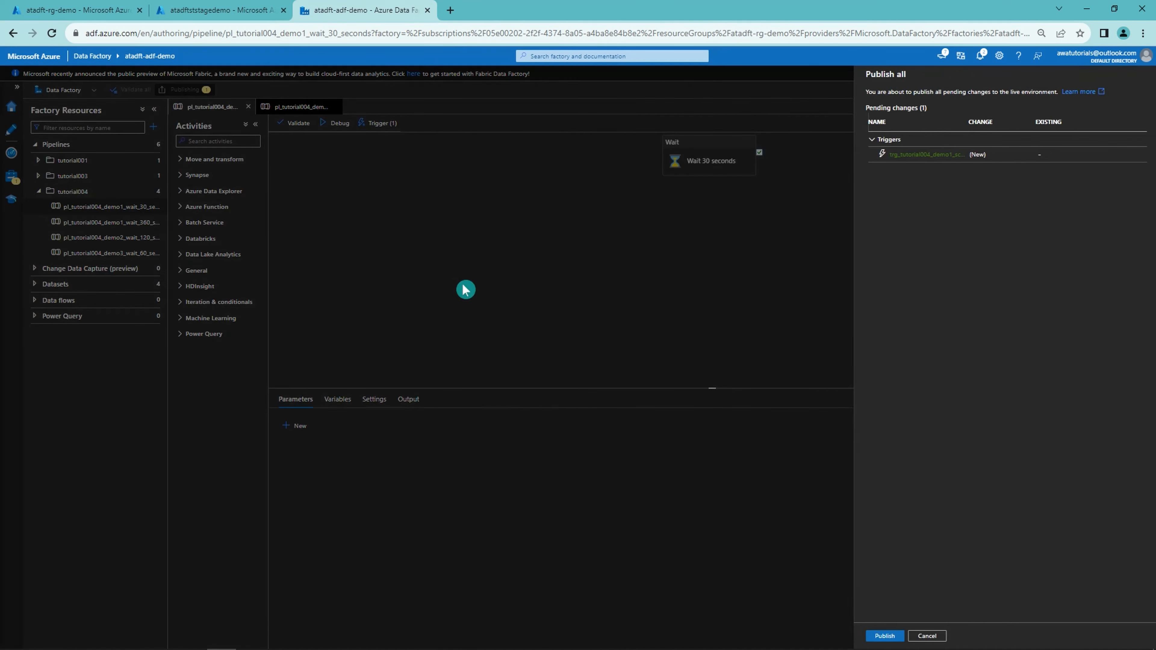
click(883, 634)
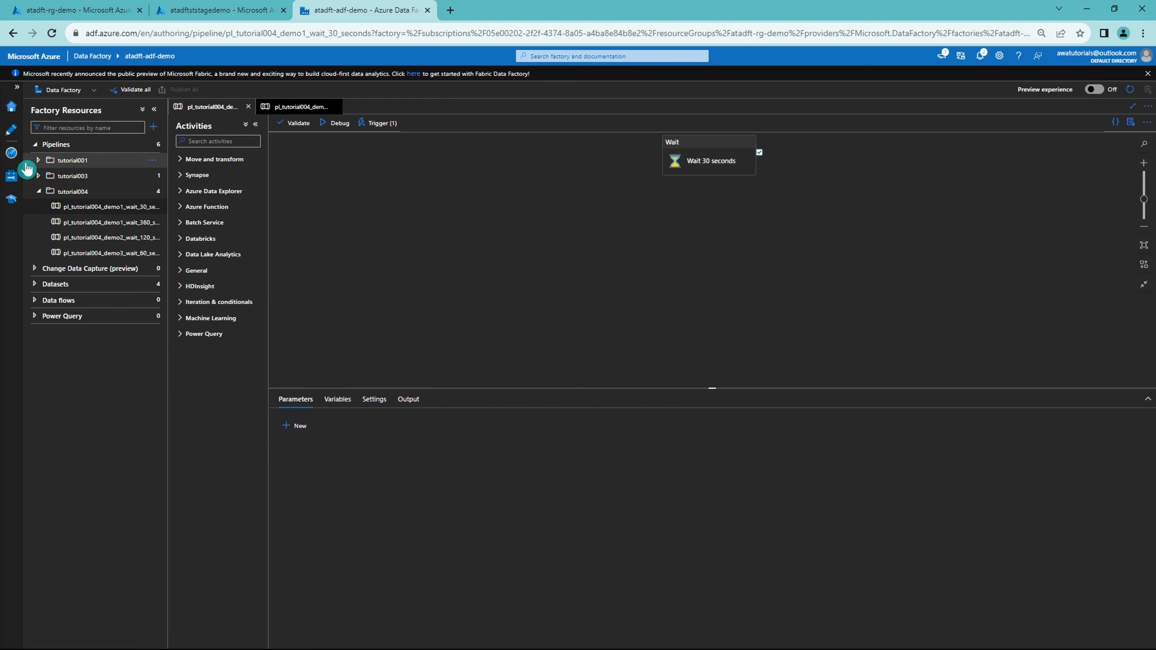
Monitor the refreshed list of triggered pipeline runs, and check the trigger runs for the schedule trigger
click(12, 153)
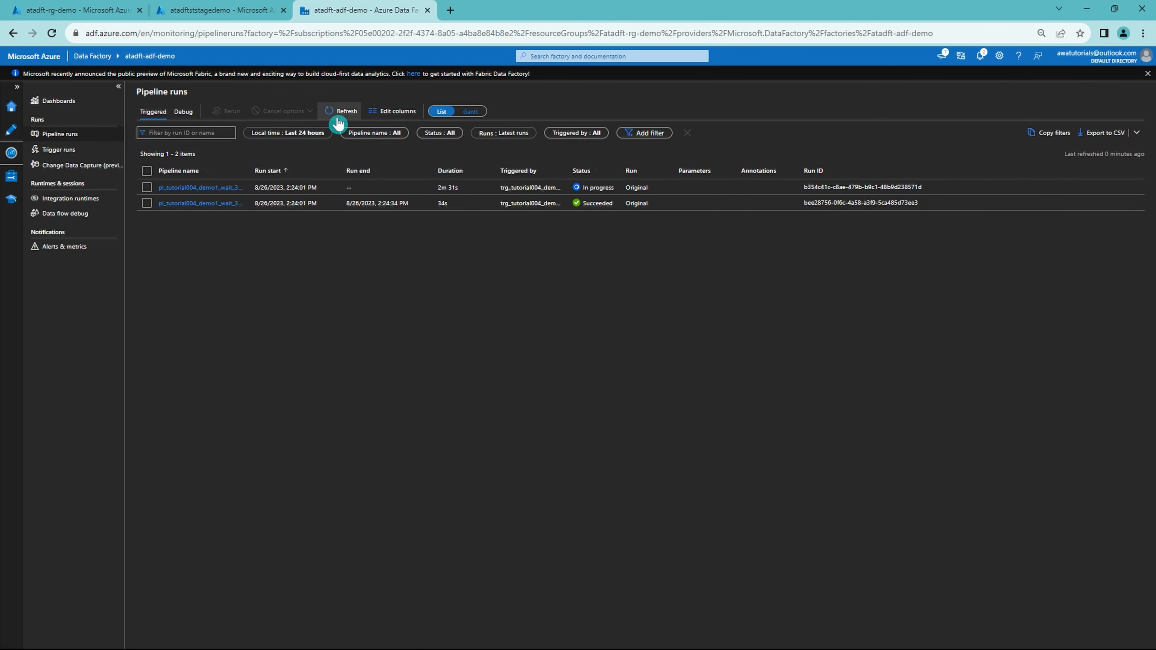
click(347, 114)
click(348, 117)
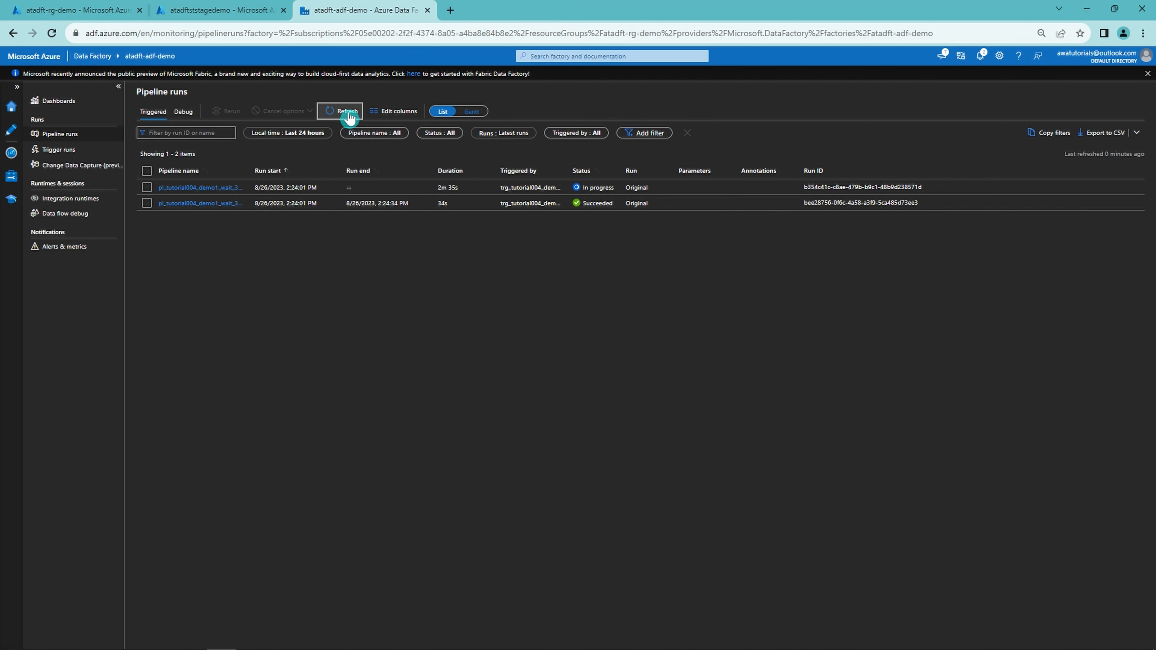
click(348, 116)
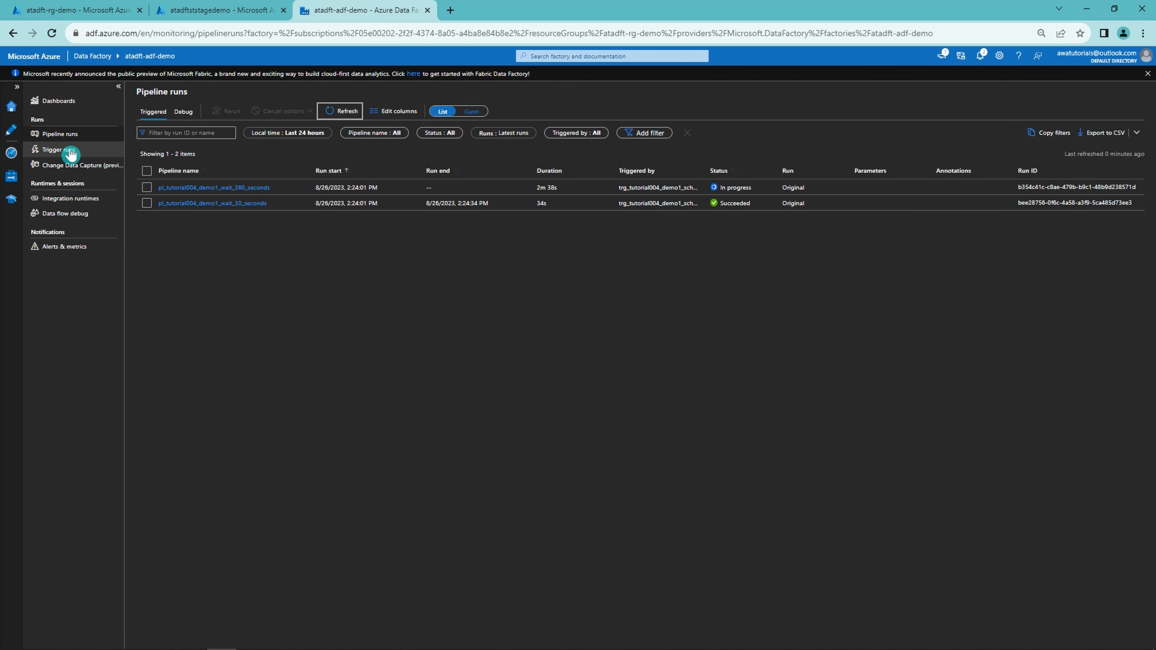
click(59, 149)
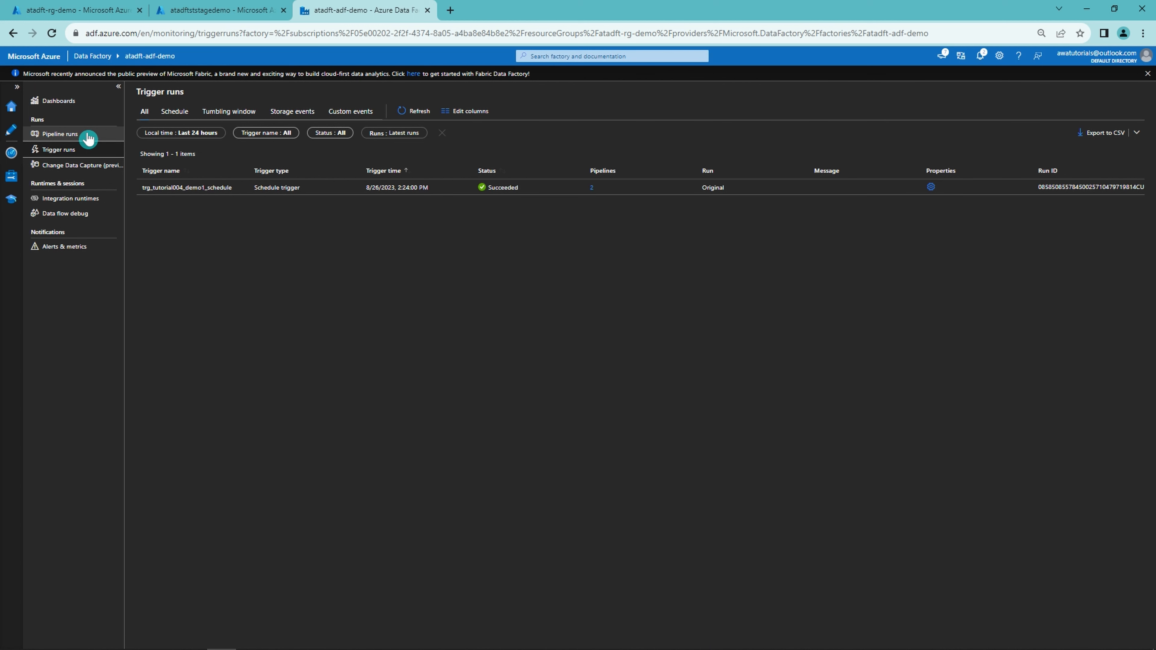
Keep refreshing the pipeline runs until the next scheduled execution is listed, and recheck the trigger runs
click(59, 134)
click(351, 115)
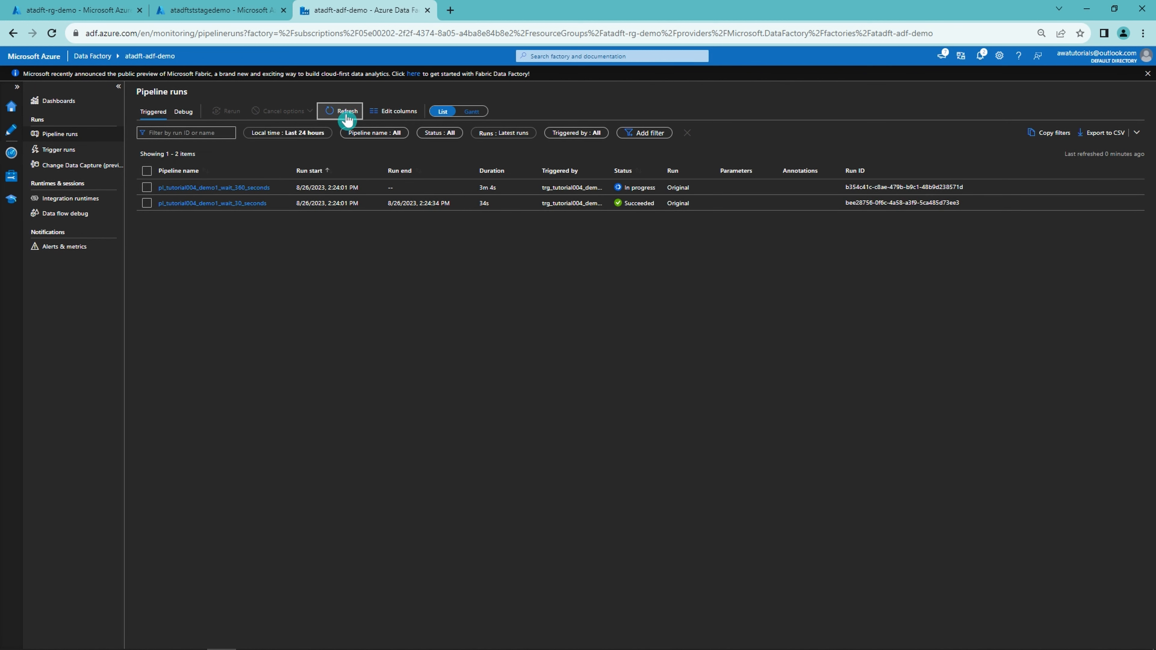
click(338, 119)
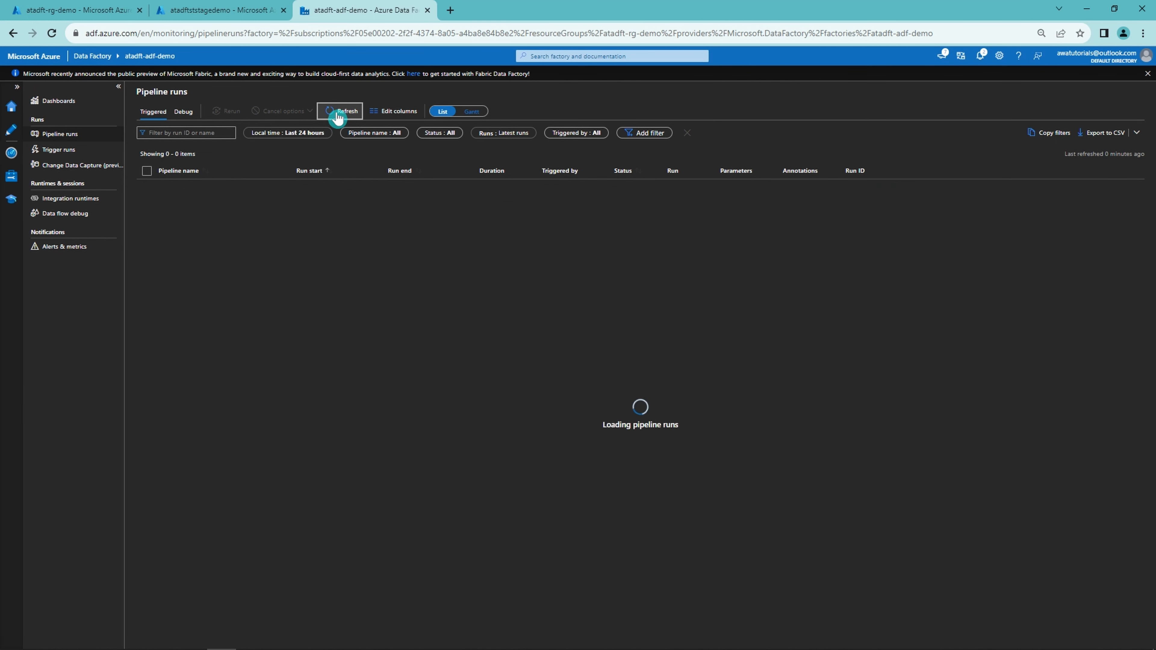
click(338, 118)
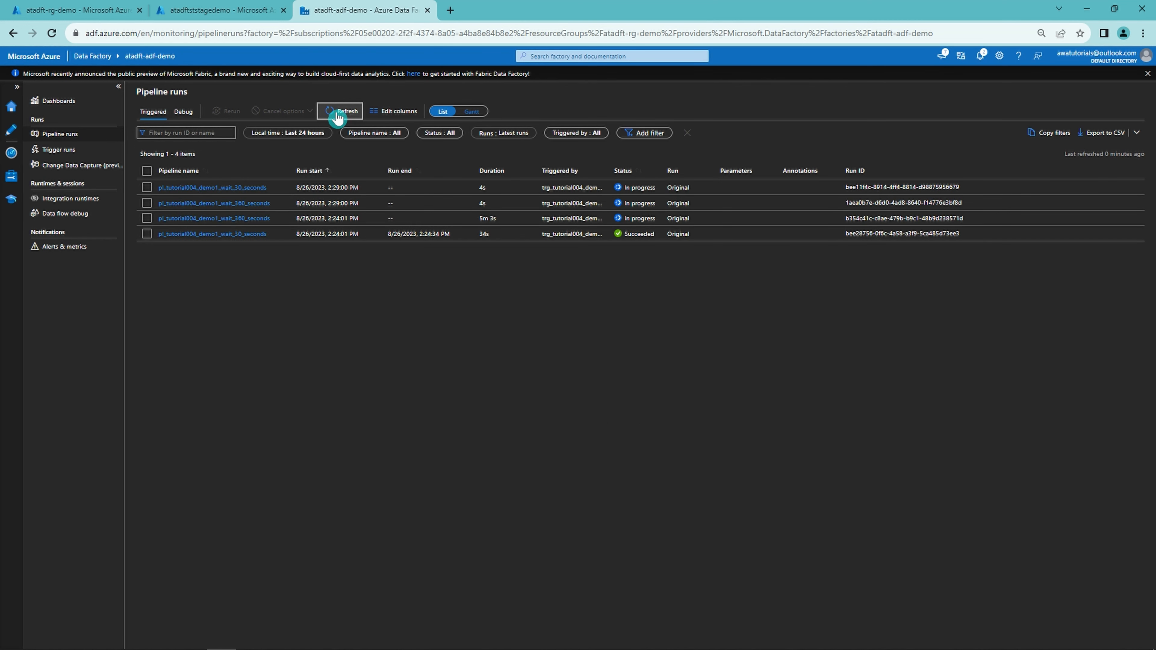
click(338, 118)
click(338, 118)
click(338, 118)
click(337, 117)
click(59, 149)
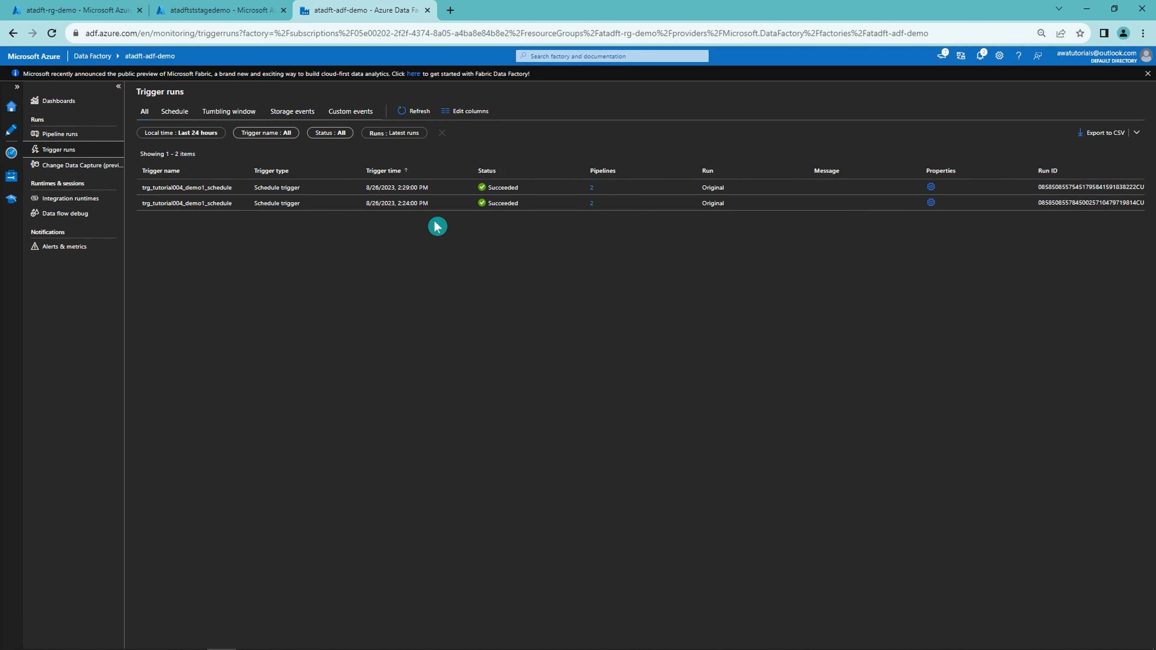
Recheck the pipeline runs, then stop the trg_tutorial004_demo1_schedule trigger and publish the change to the live environment
click(91, 140)
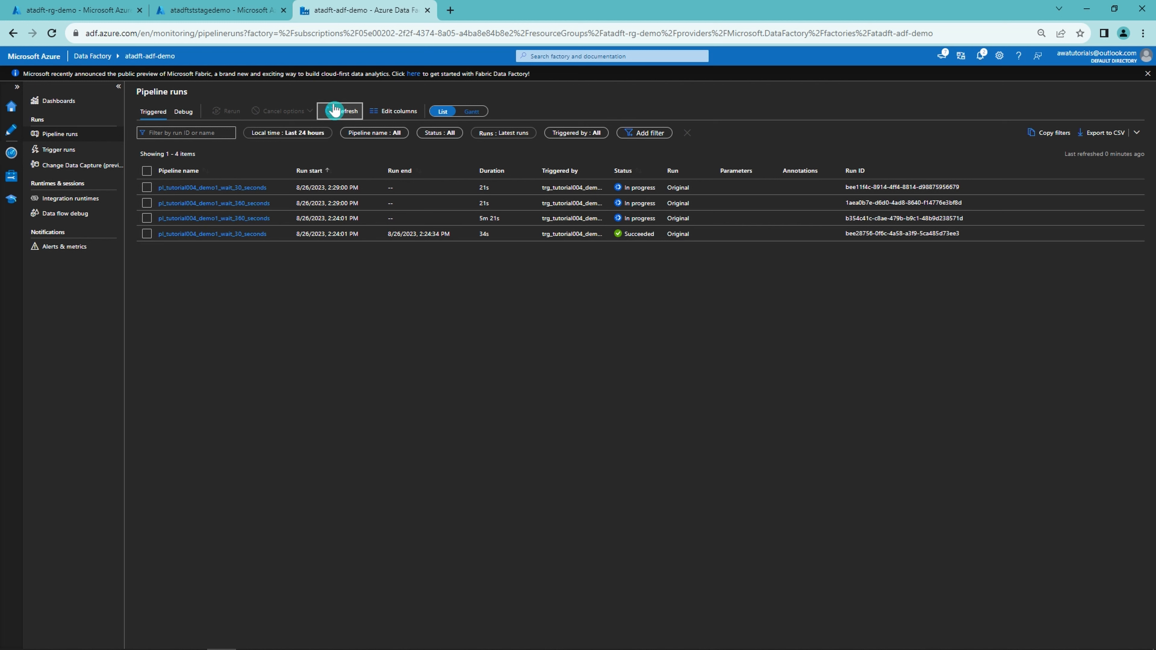
click(12, 182)
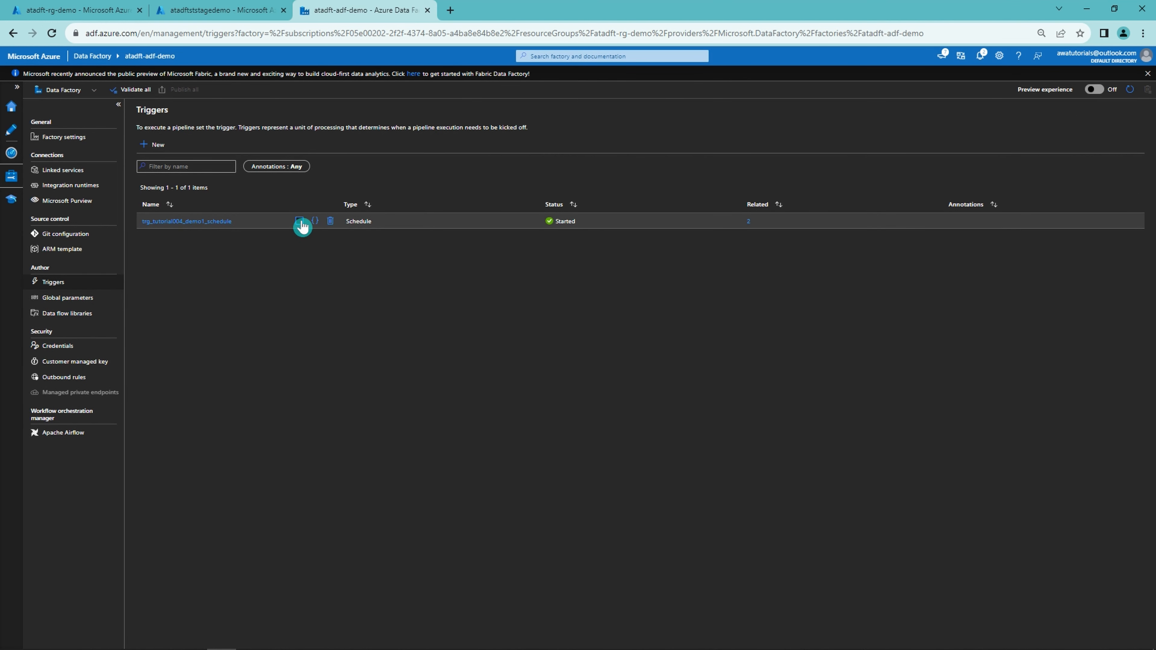
click(301, 222)
click(184, 90)
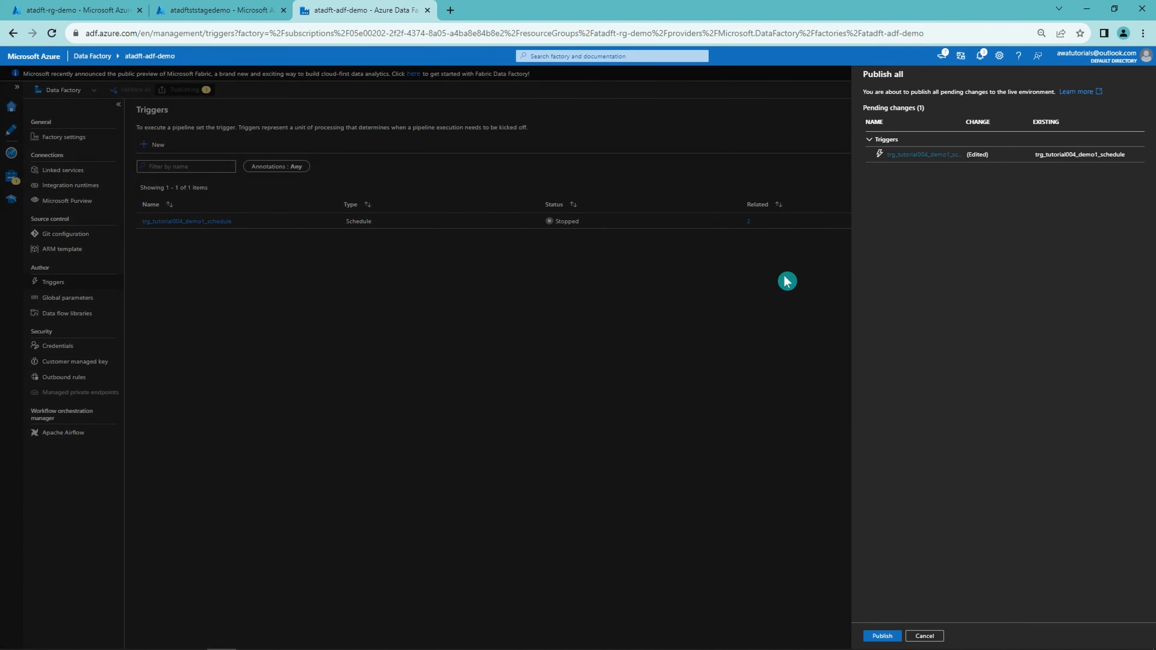
click(882, 636)
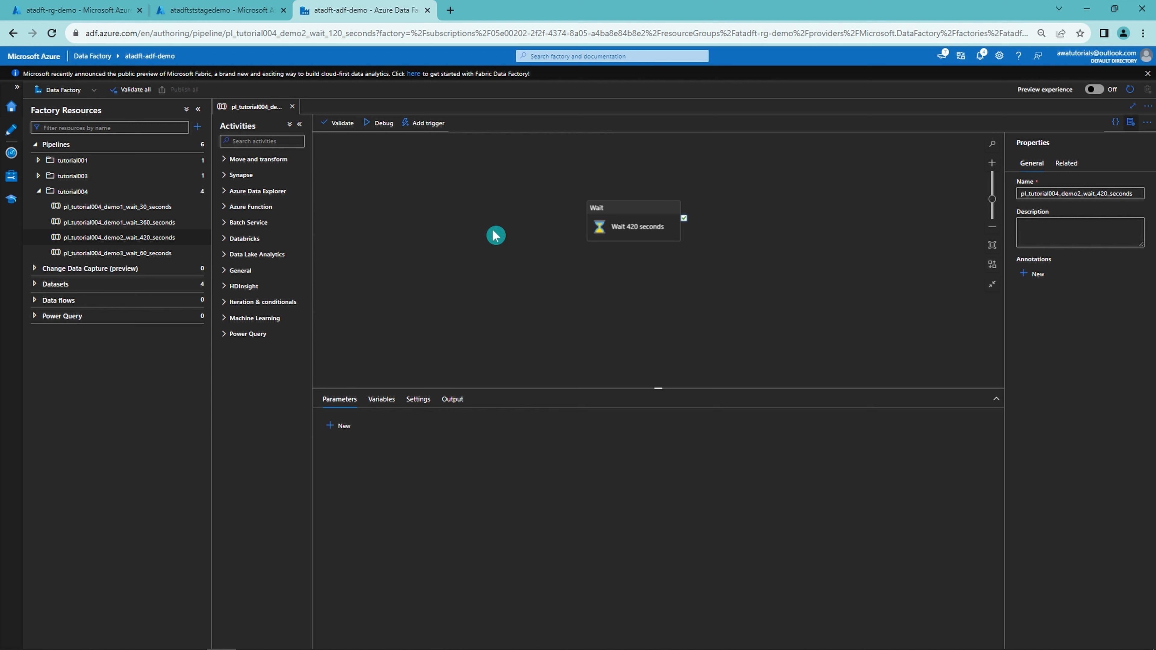
Start a new tumbling window trigger named trg_tutorial004_demo2_tumbling_window for the pl_tutorial004_demo2_wait_420_seconds pipeline
click(423, 124)
click(431, 158)
click(894, 109)
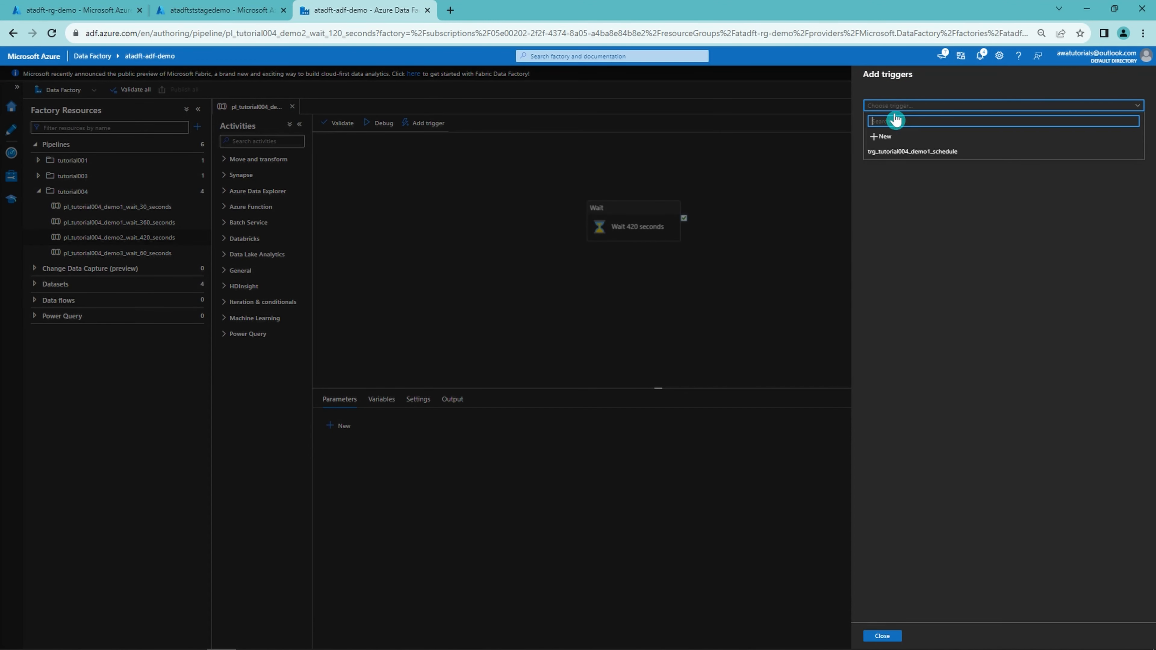
click(891, 137)
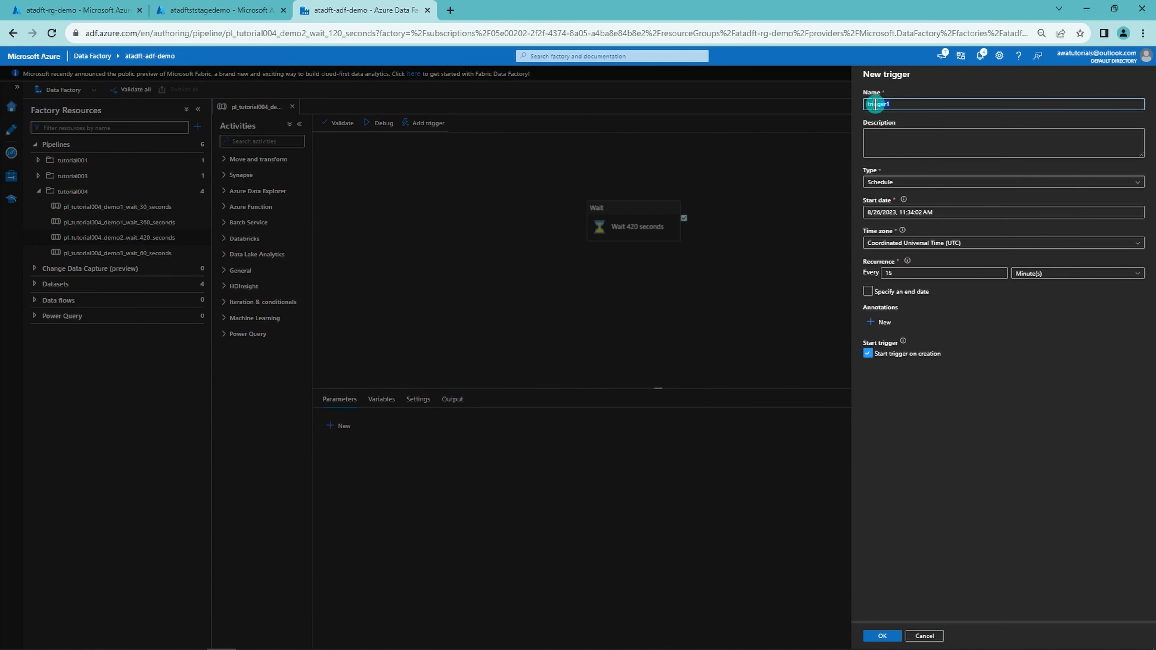
text(trg_tutorial004_demo2_tumbling_window)
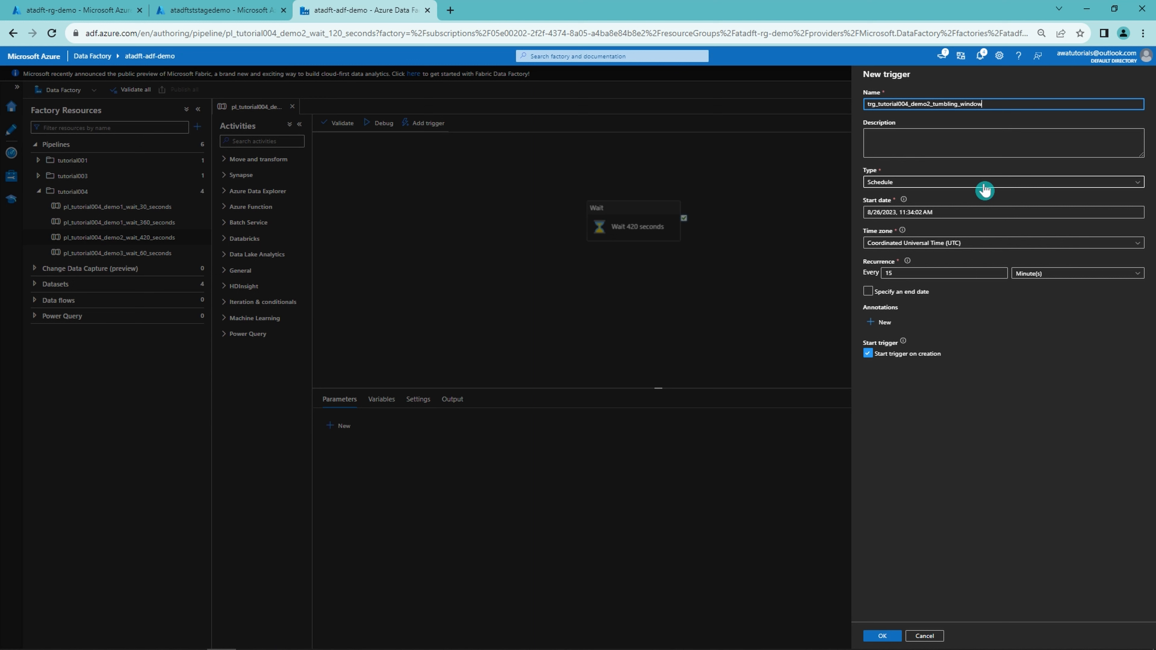
click(949, 184)
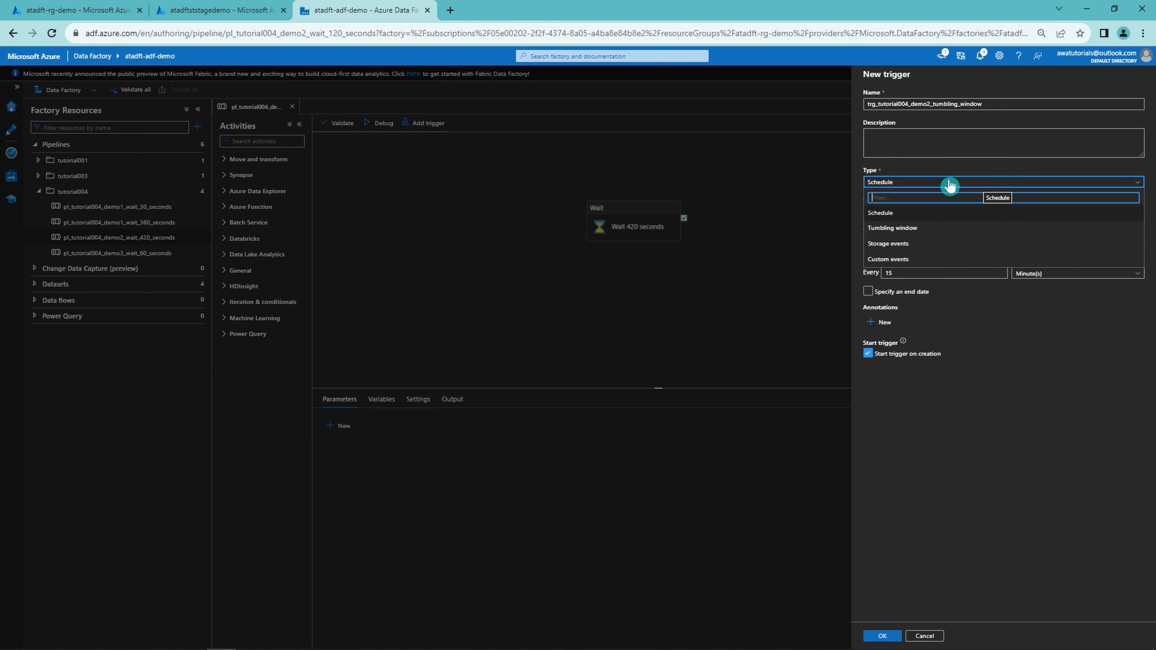
click(916, 228)
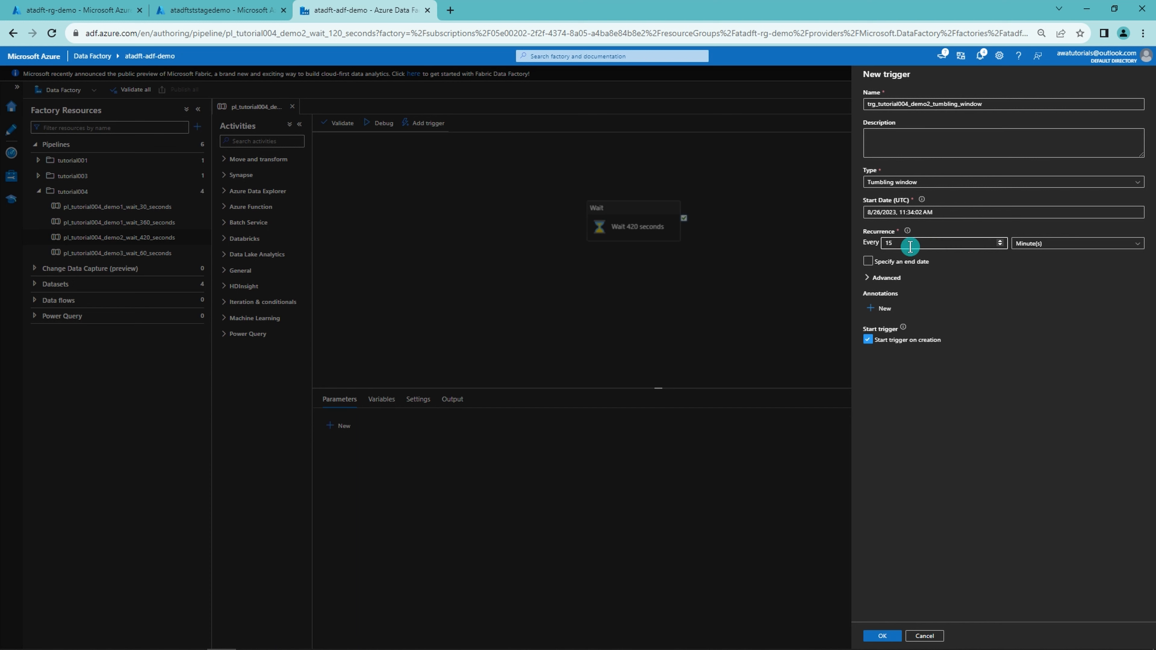
Set the new trigger's recurrence to every 5 minutes and its max concurrency to 1
double_click(888, 242)
text(5)
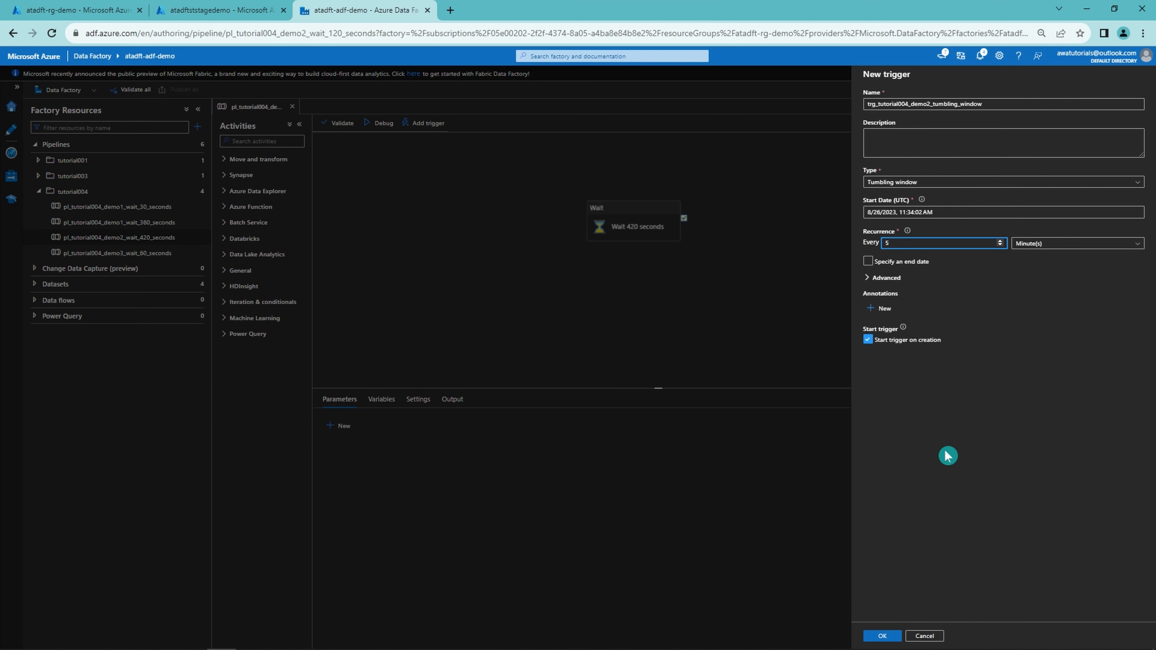
click(947, 454)
click(885, 278)
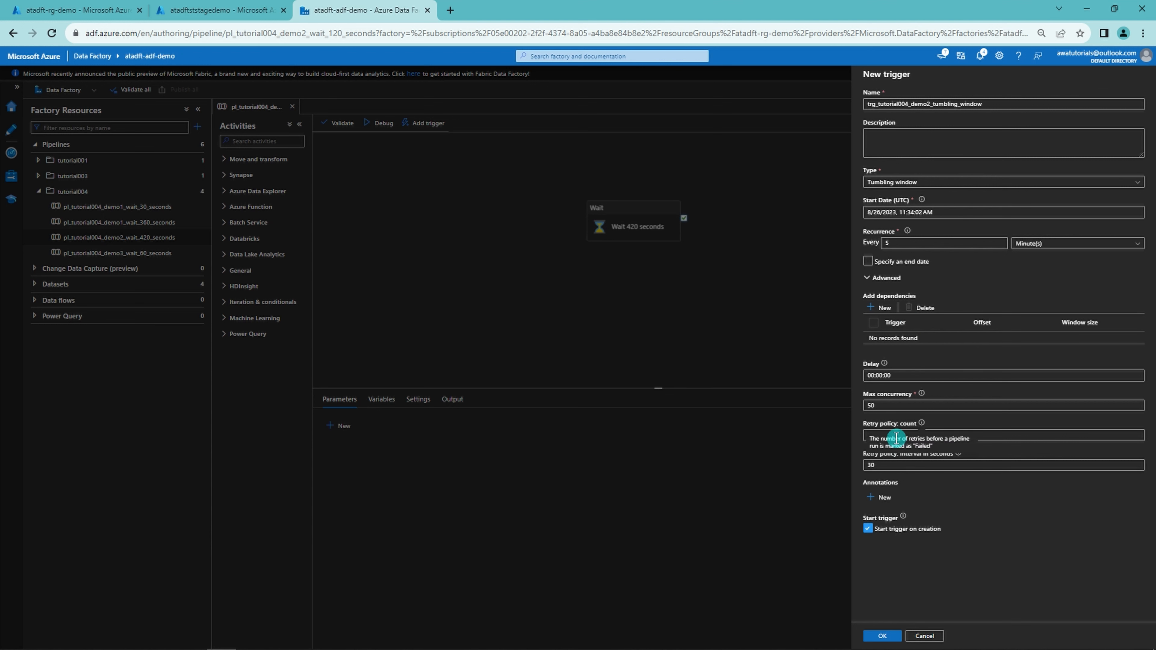
double_click(867, 406)
text(1)
click(988, 571)
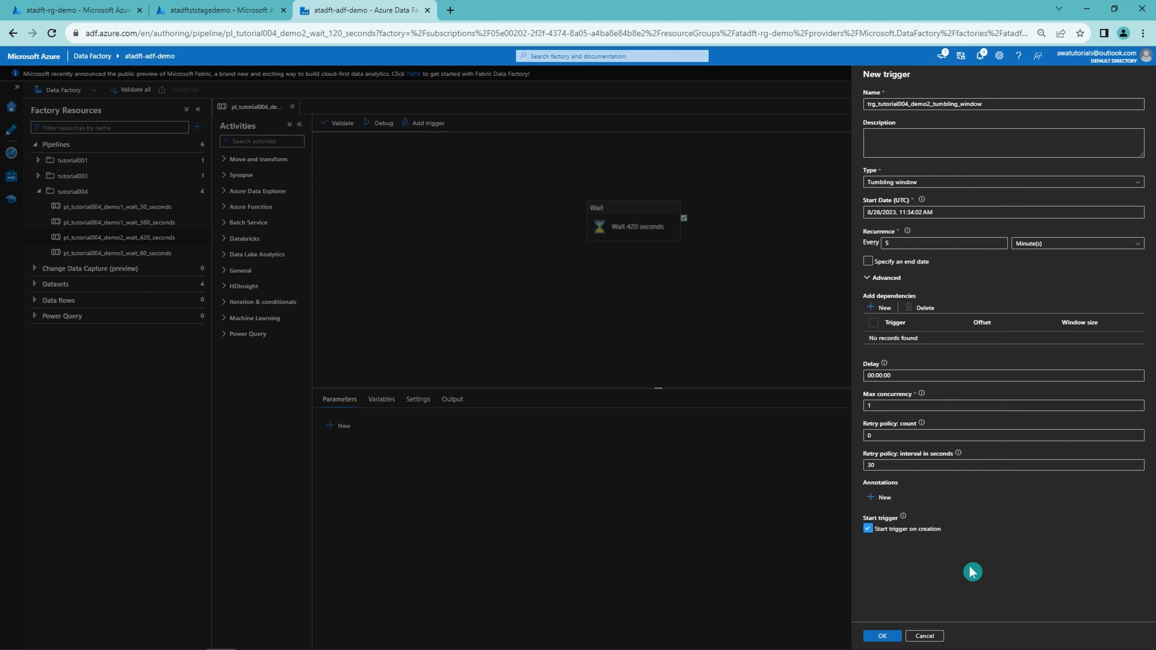
Confirm the new tumbling window trigger without run parameters and publish it to the live environment
click(882, 636)
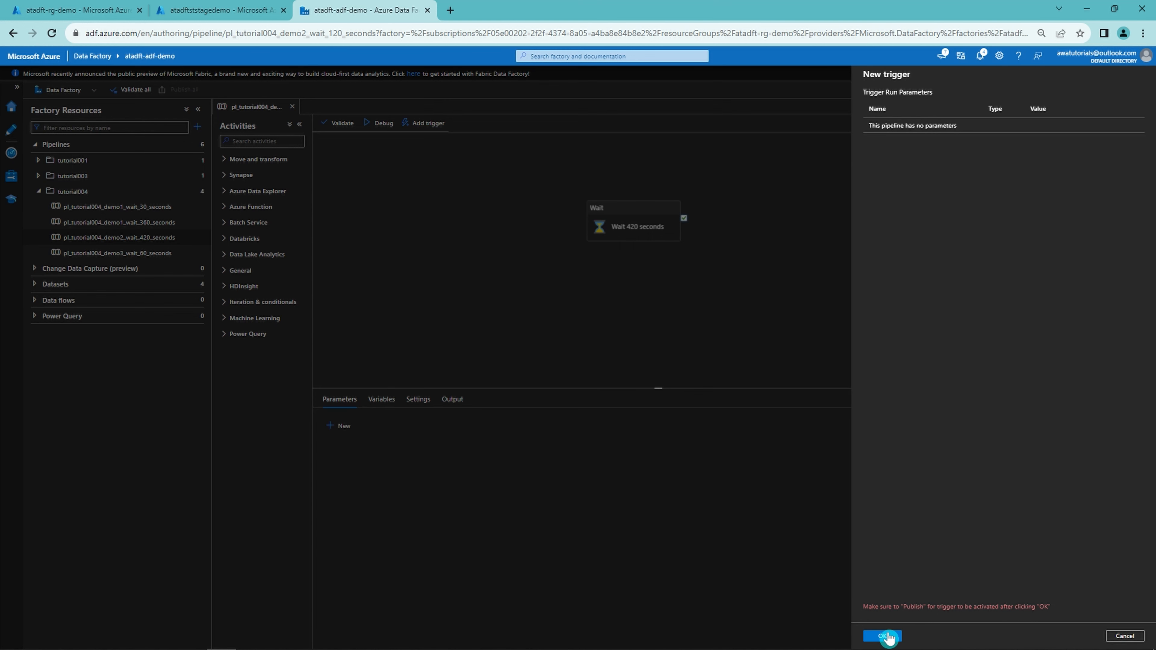
click(888, 638)
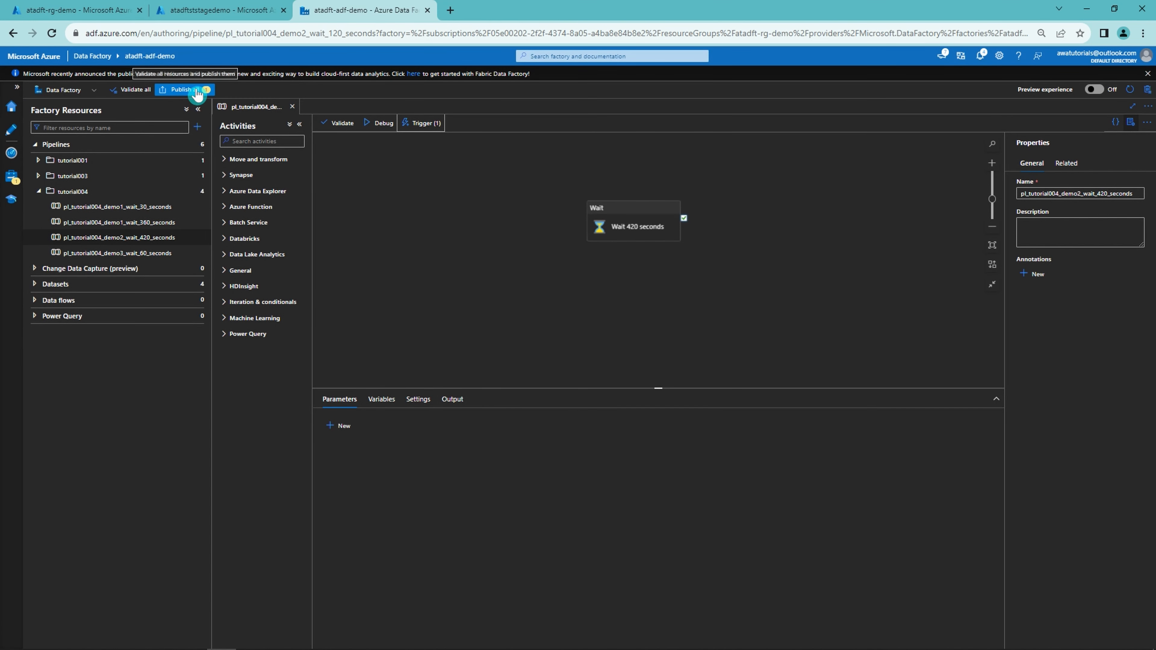
click(196, 91)
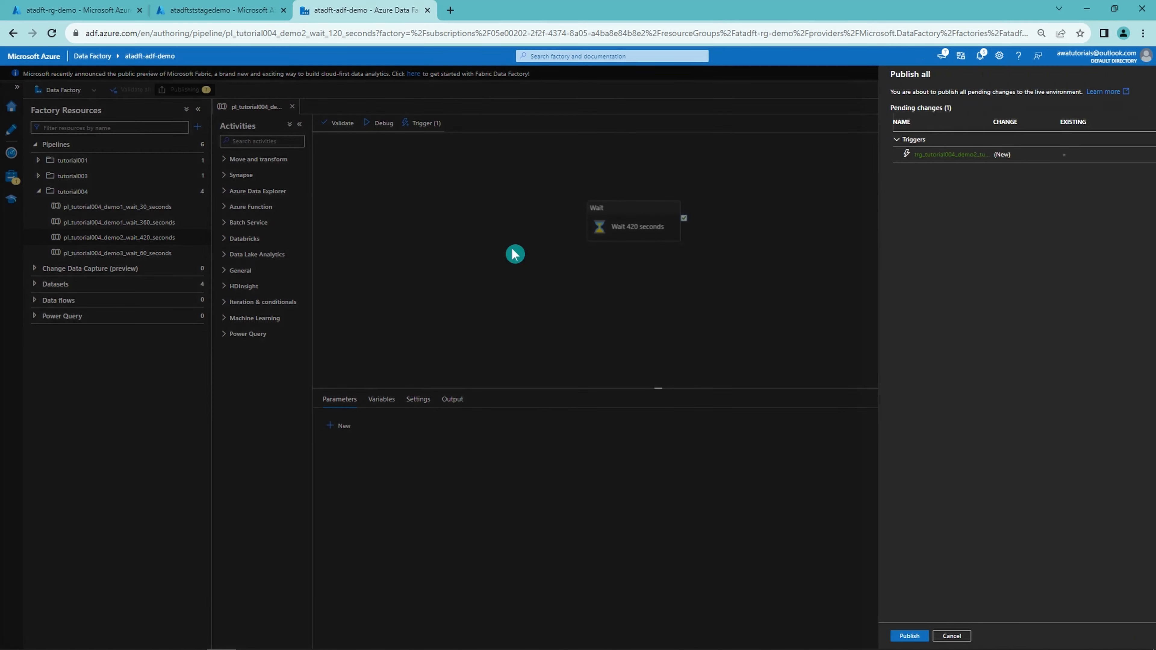
click(882, 638)
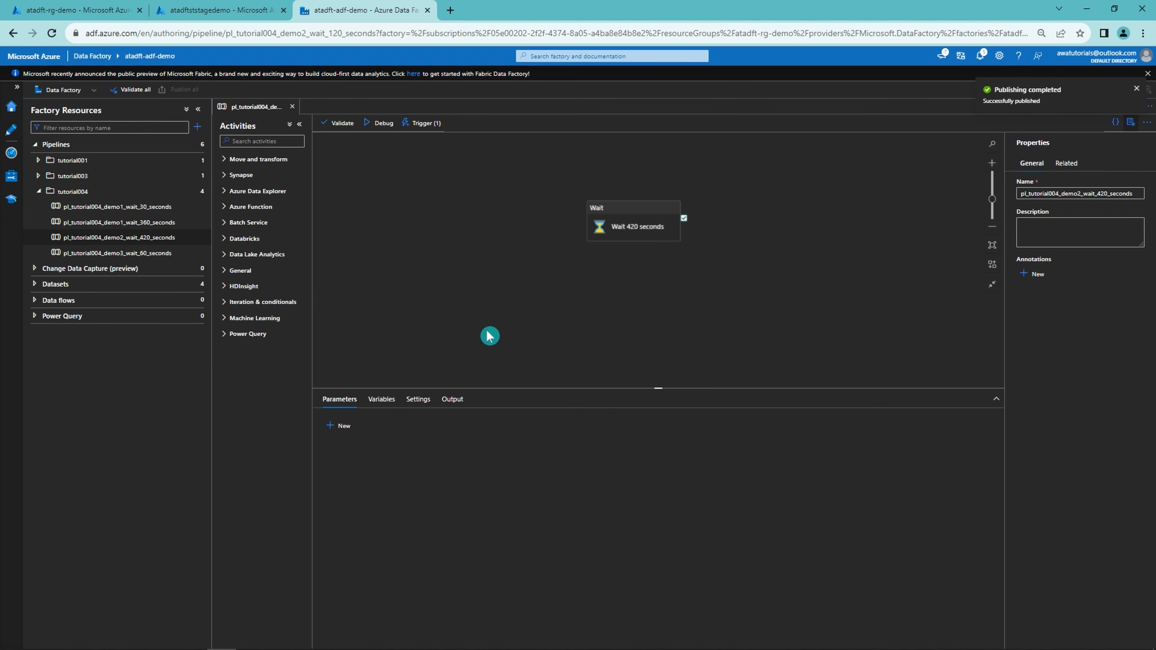
Monitor the triggered pipeline runs for the 420-second wait pipeline, and check the status of its tumbling window trigger run
click(9, 157)
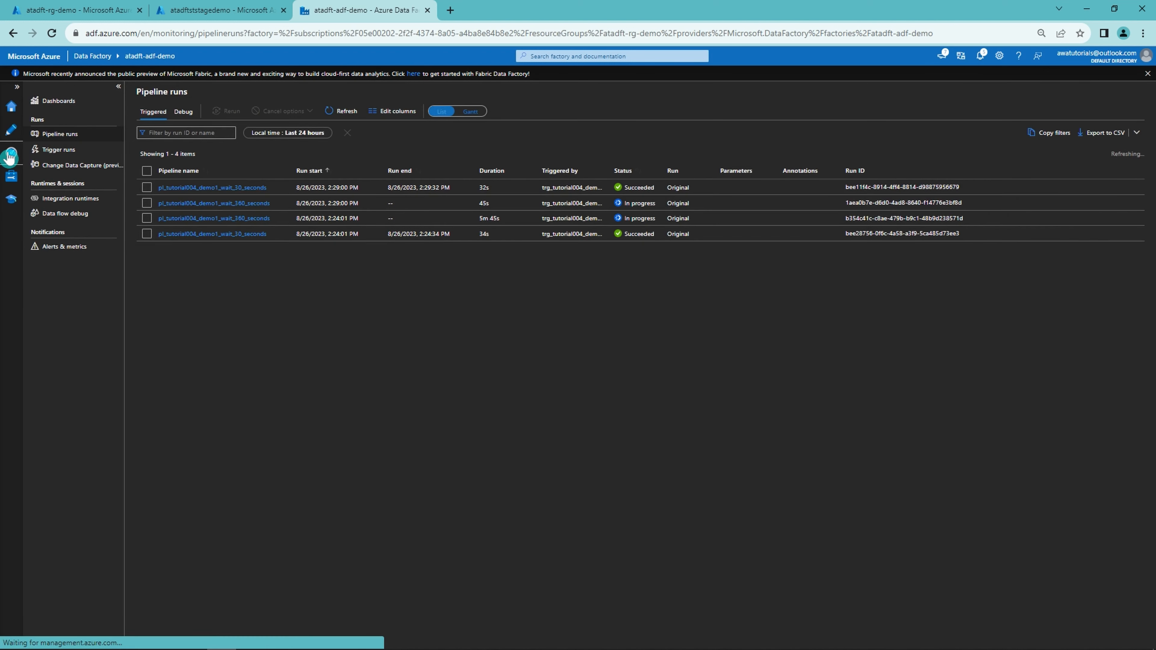
click(339, 114)
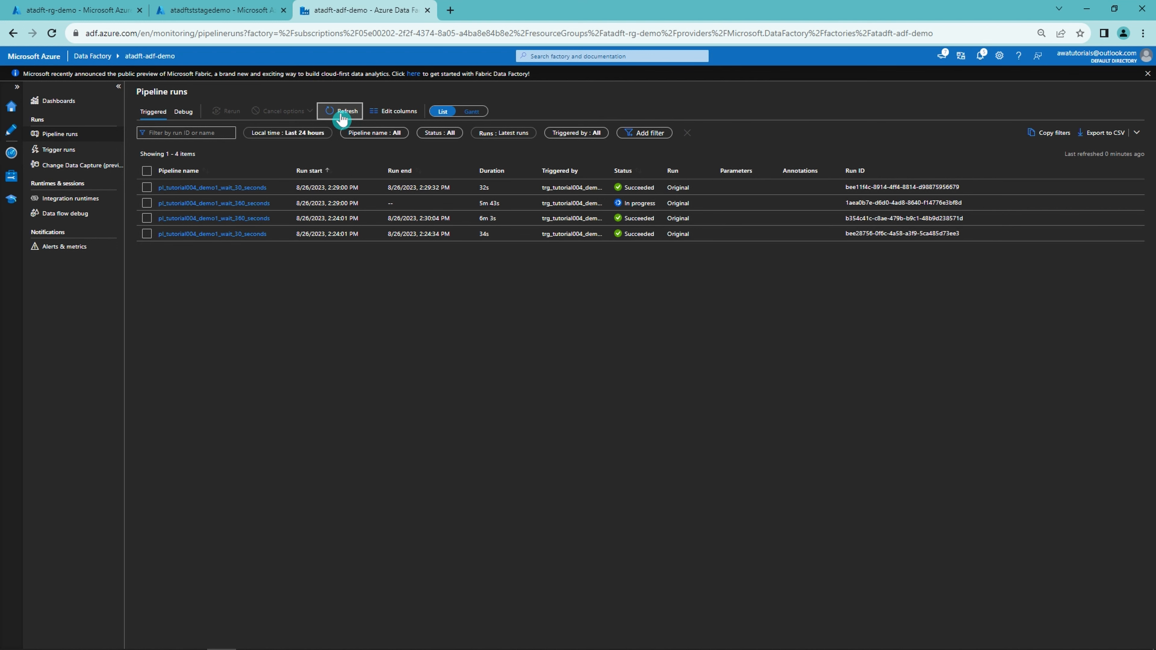
click(347, 113)
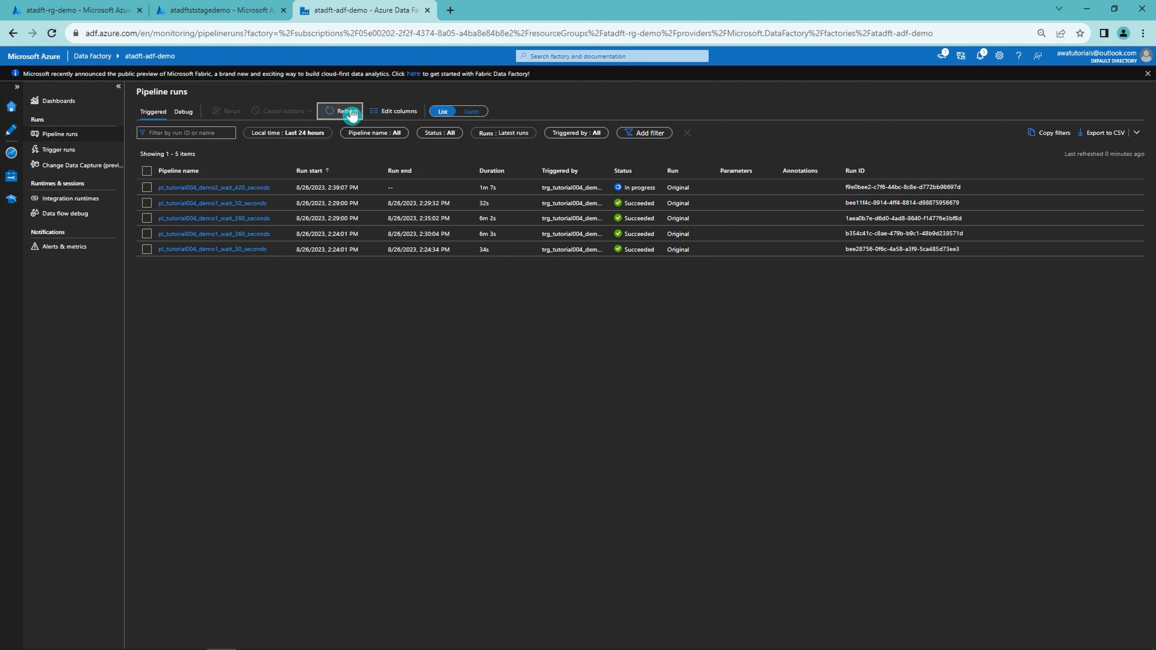
click(351, 113)
click(68, 149)
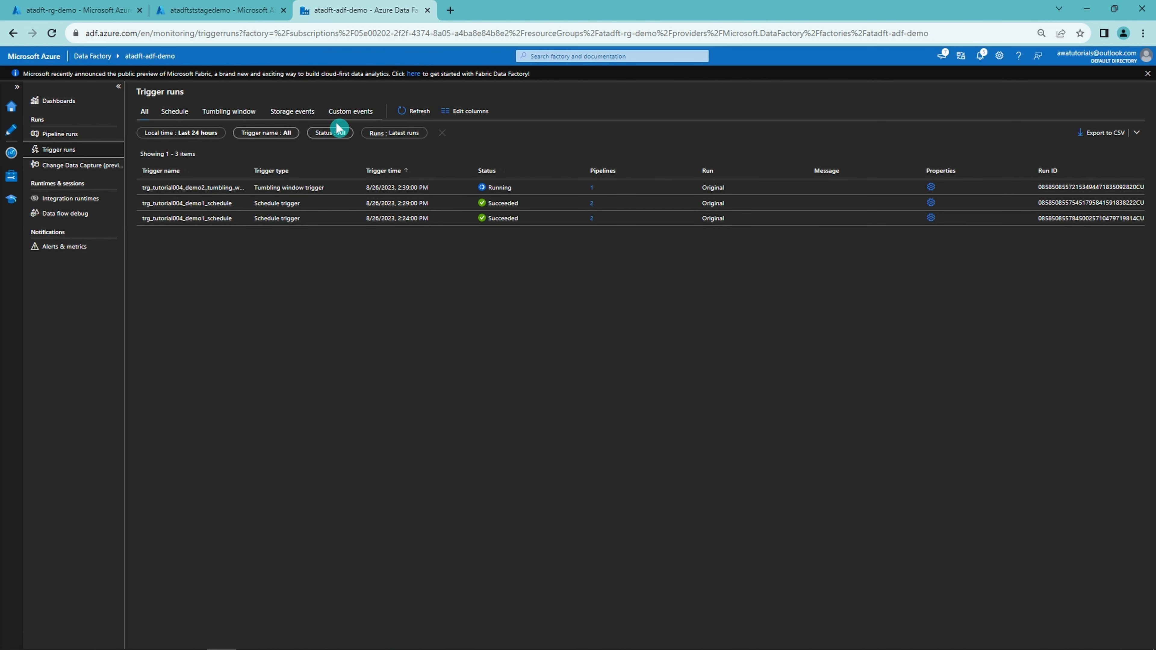
click(413, 111)
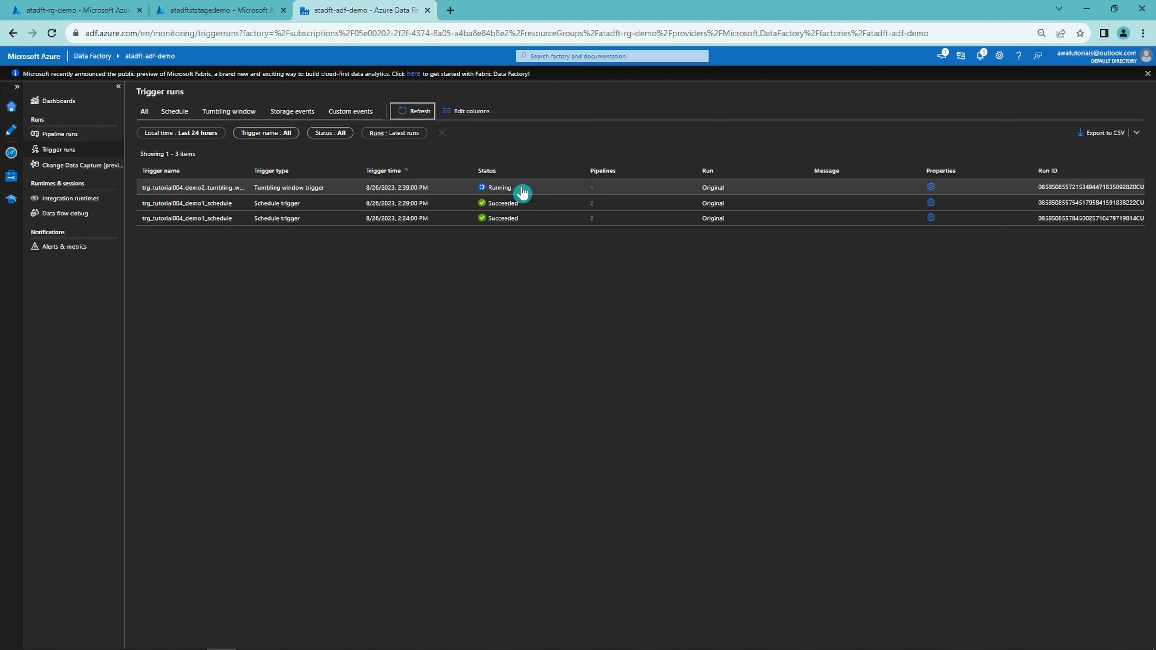
Refresh the pipeline runs repeatedly to check whether a second run of the 420-second wait pipeline starts
click(69, 136)
click(344, 114)
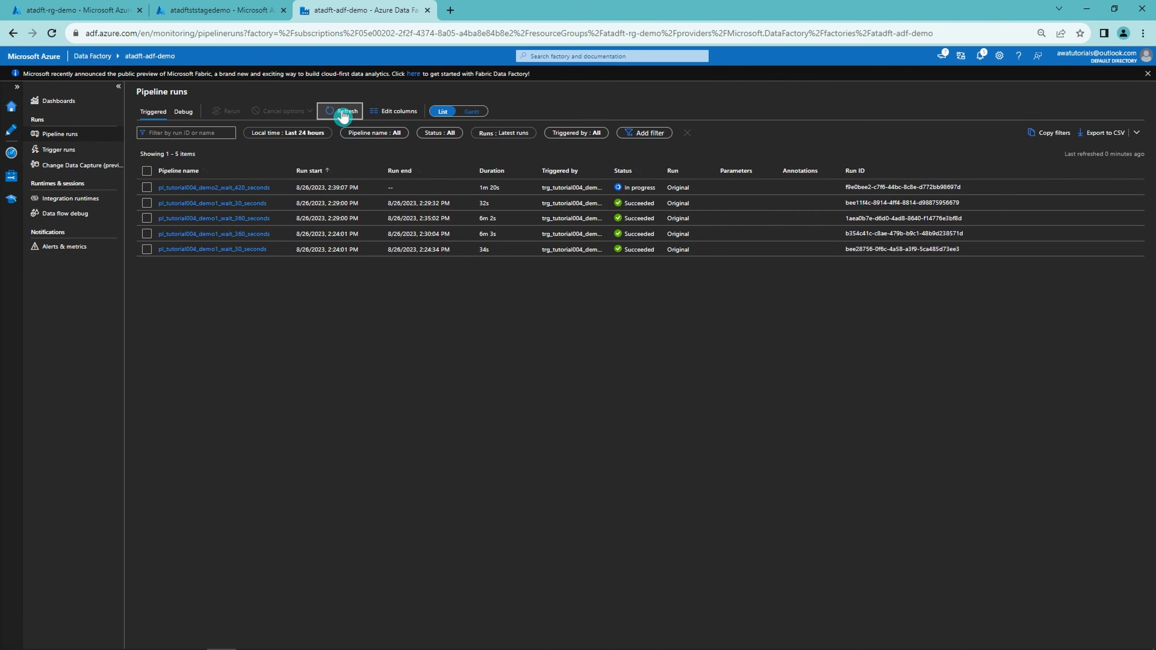
click(340, 114)
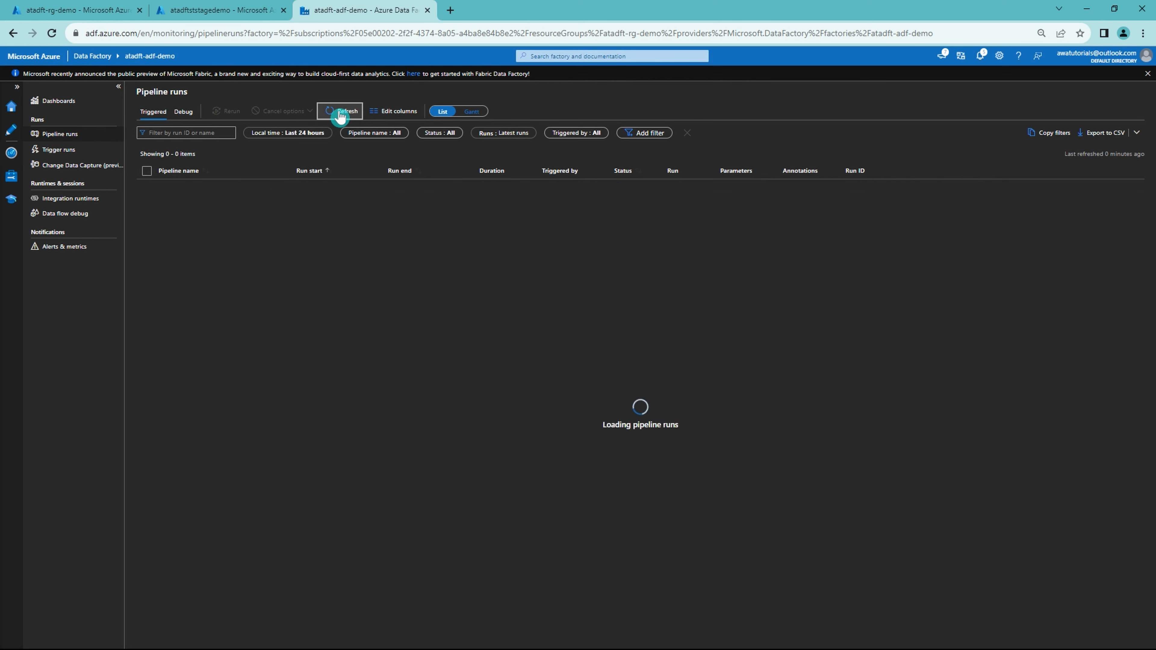
click(341, 113)
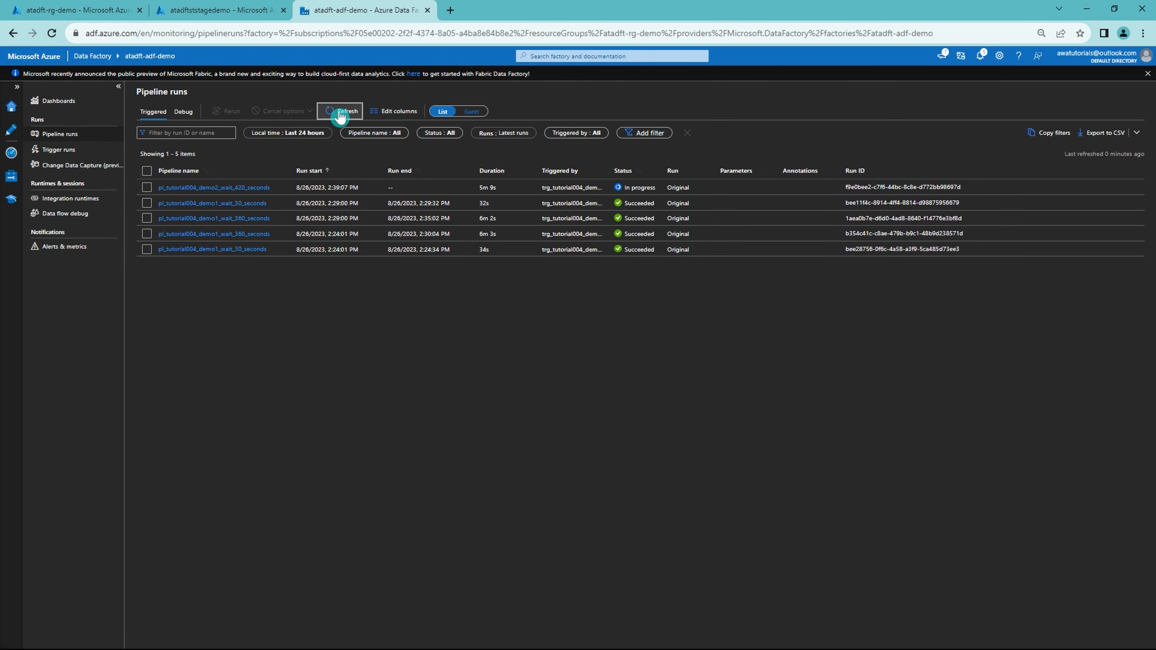
click(340, 114)
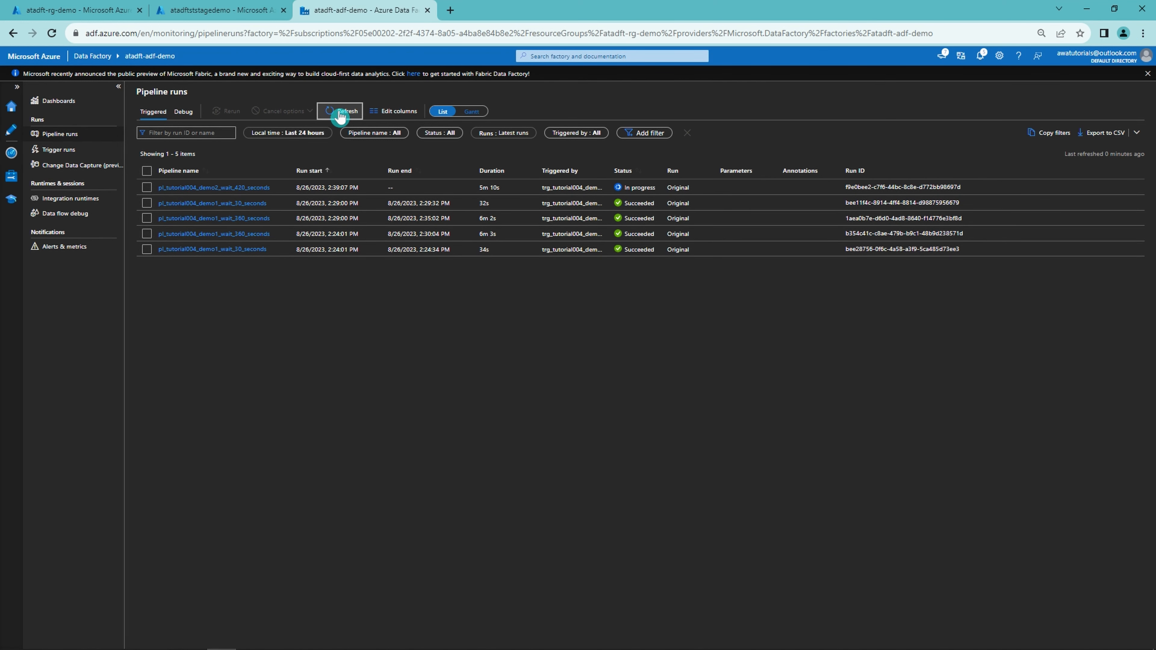
click(341, 113)
Refresh the trigger runs and examine the tumbling window runs separately, then return to the list of all trigger types
click(73, 151)
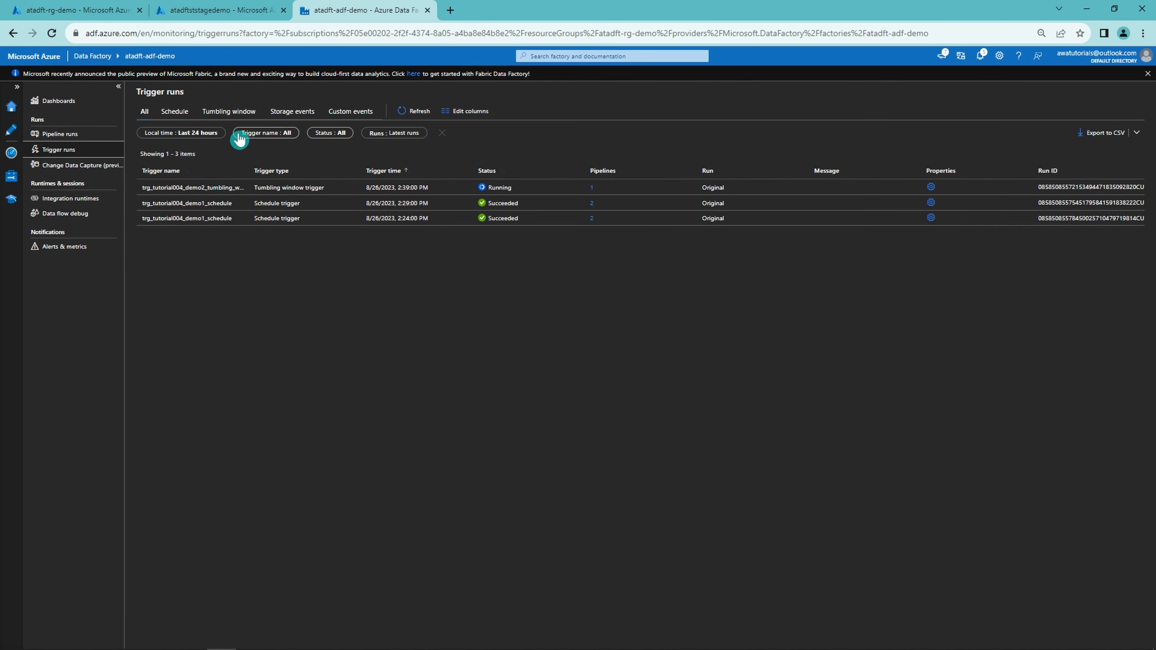
click(416, 111)
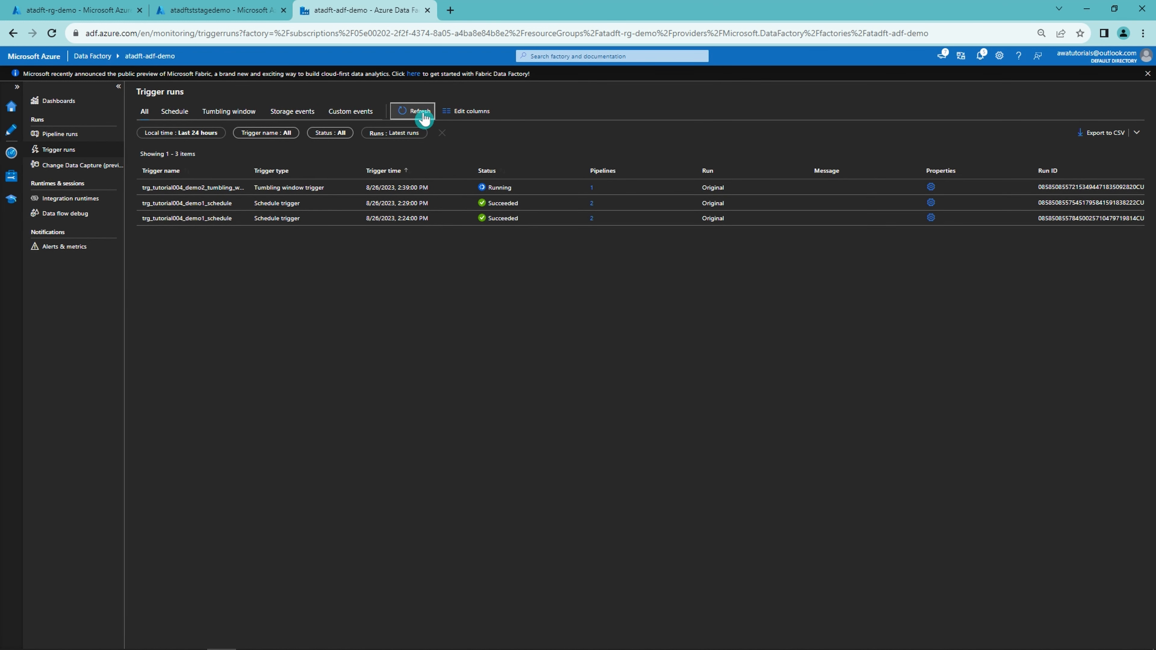
click(423, 113)
click(241, 111)
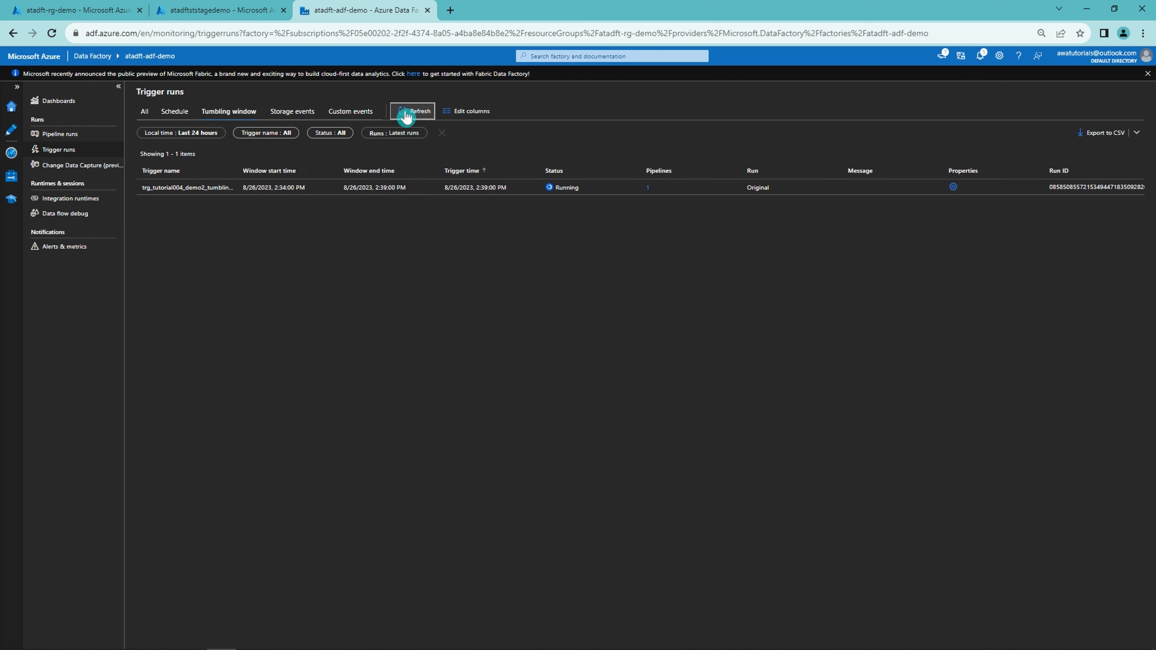
click(145, 114)
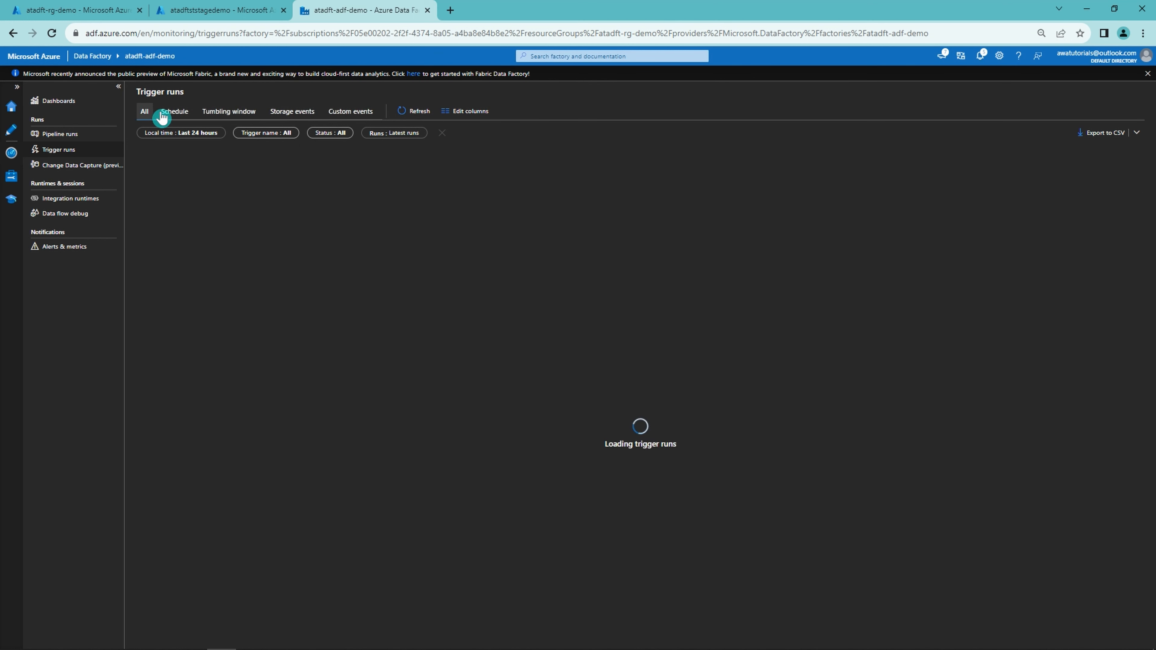
click(410, 113)
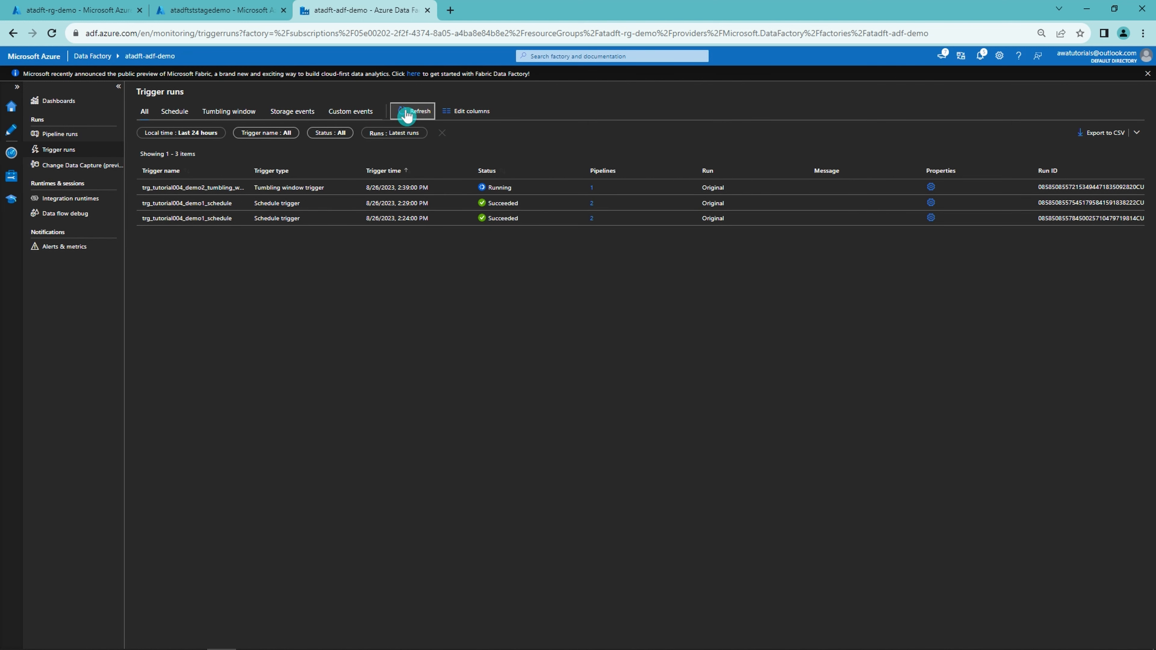
click(409, 112)
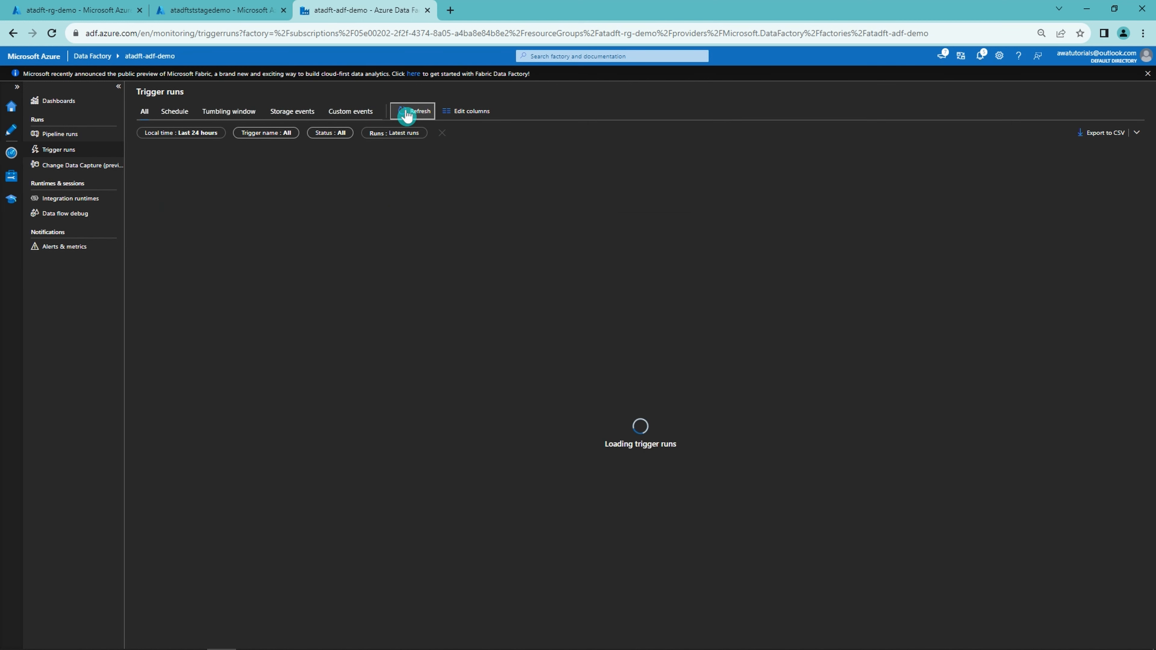
Refresh the triggered pipeline runs repeatedly to follow the in-progress run of the 420-second wait pipeline
click(67, 137)
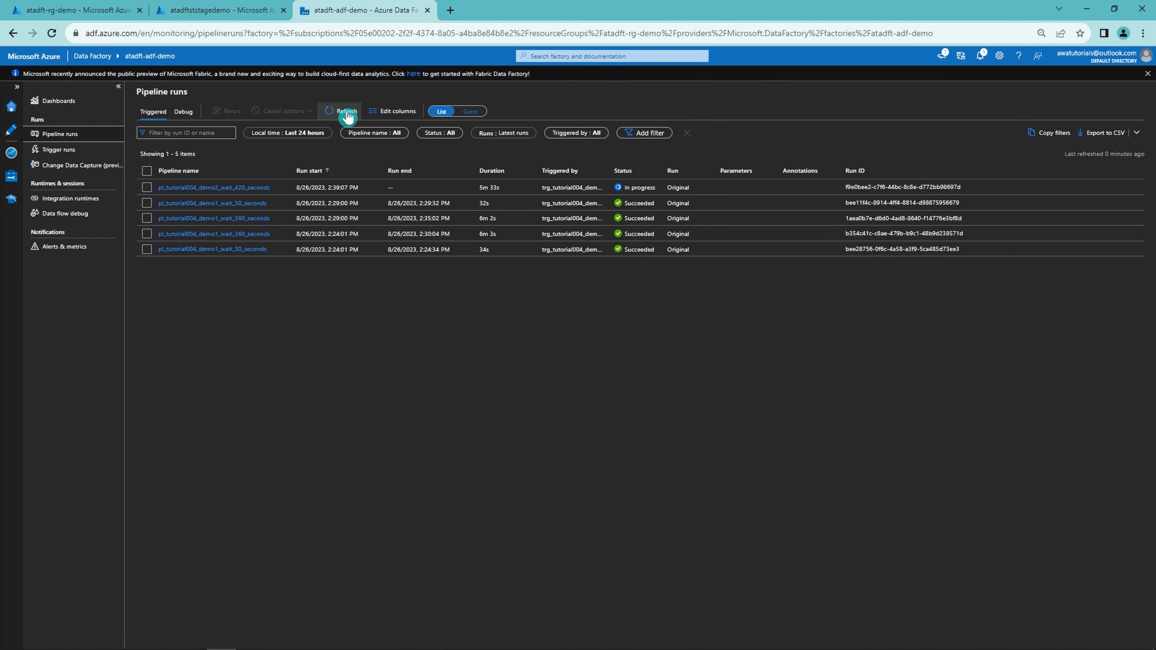
click(348, 113)
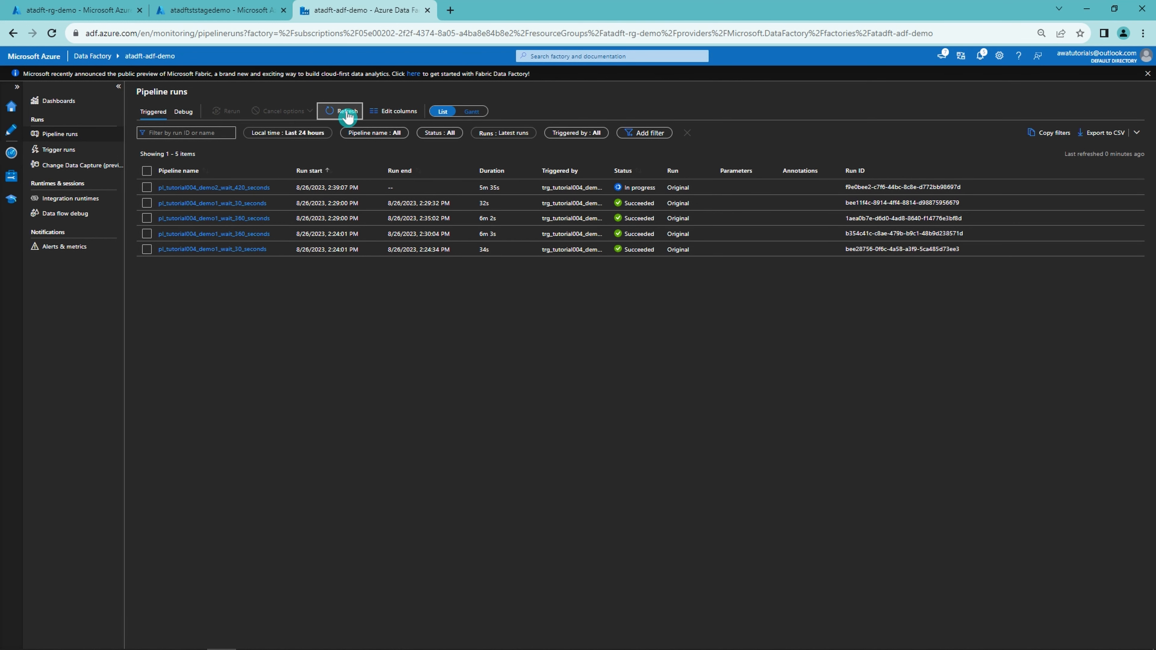
click(348, 113)
click(357, 113)
click(348, 115)
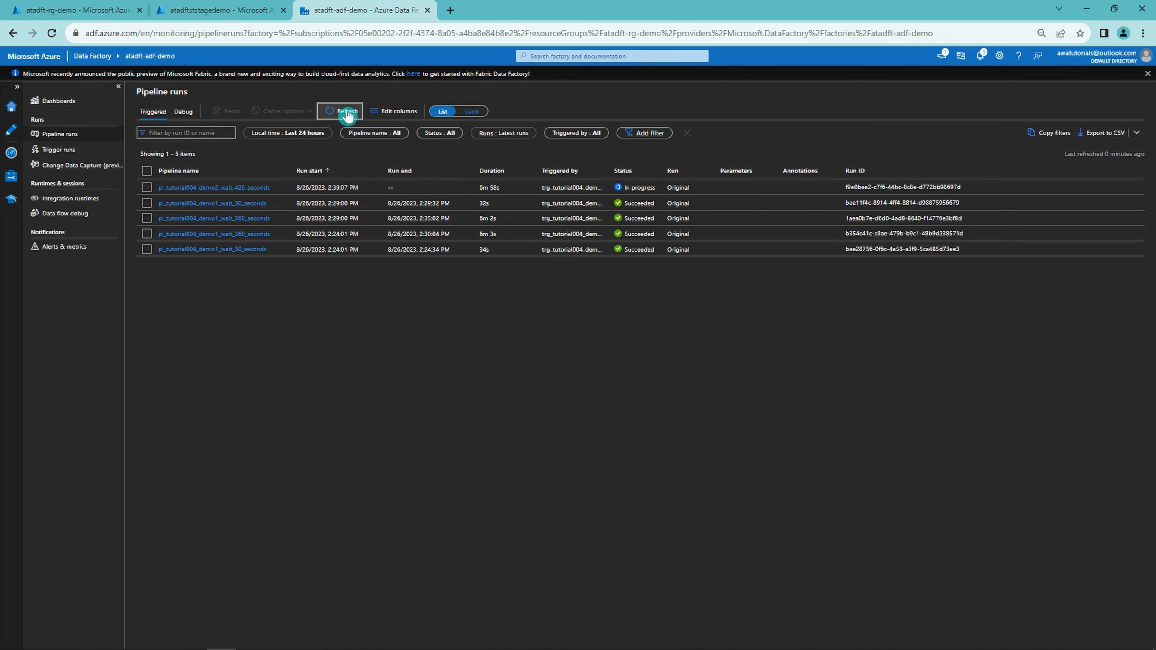
click(348, 115)
click(348, 115)
click(348, 115)
click(348, 115)
click(347, 115)
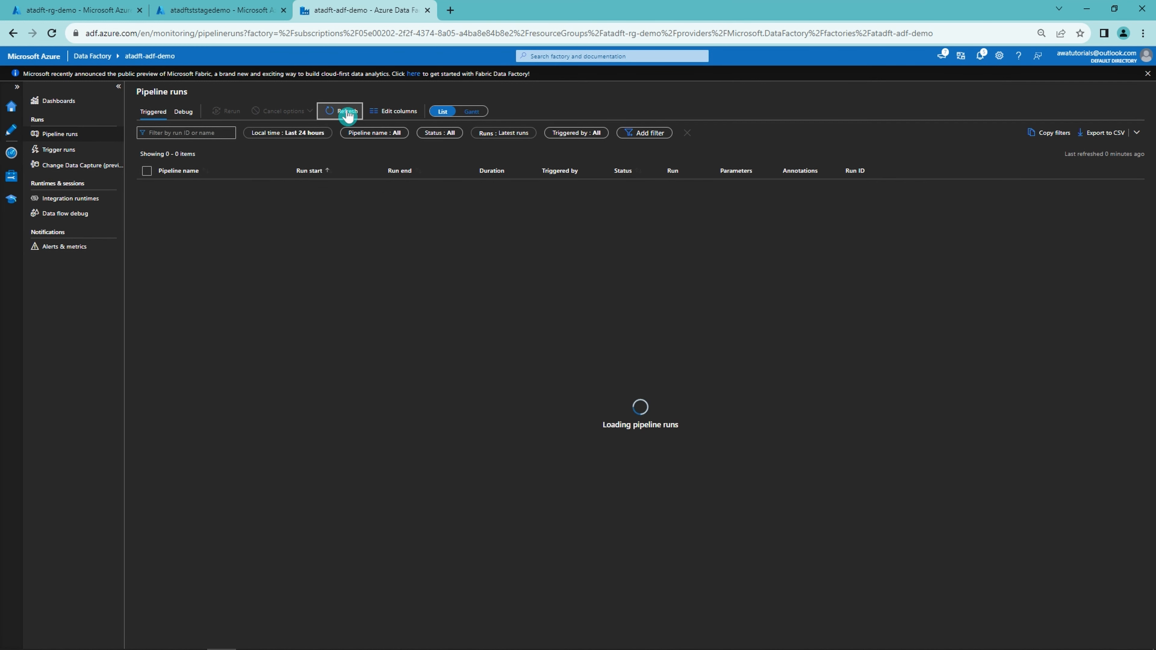
Refresh the trigger runs to check the tumbling window runs, and examine the refreshed pipeline runs of the 420-second wait pipeline
click(69, 150)
click(408, 113)
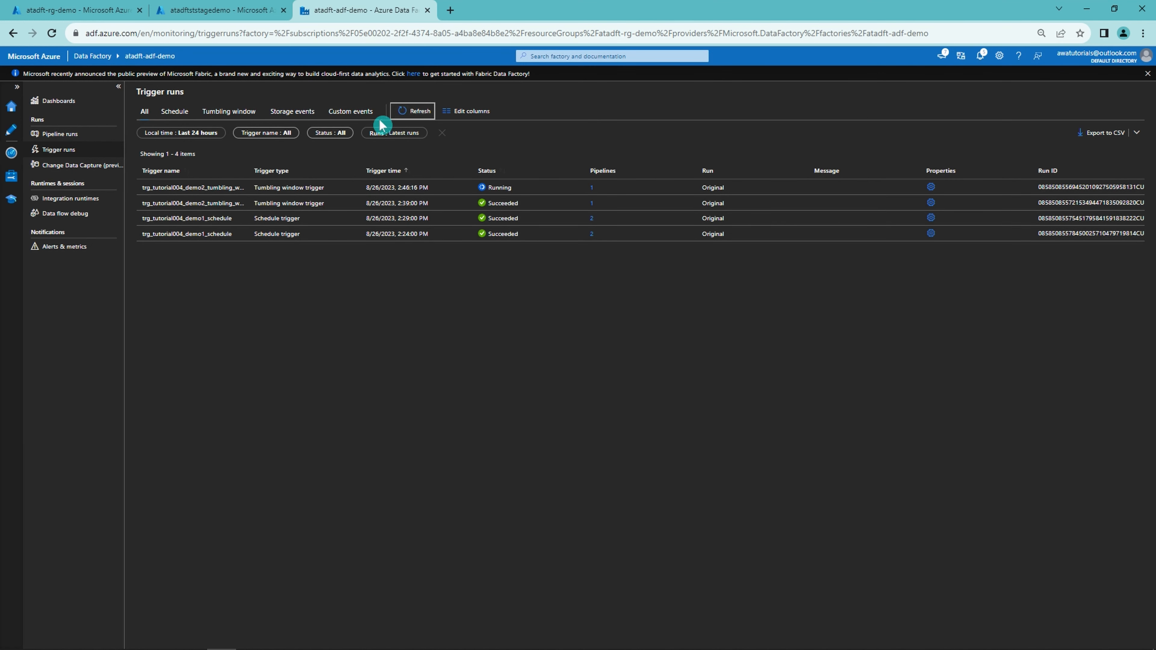
click(423, 114)
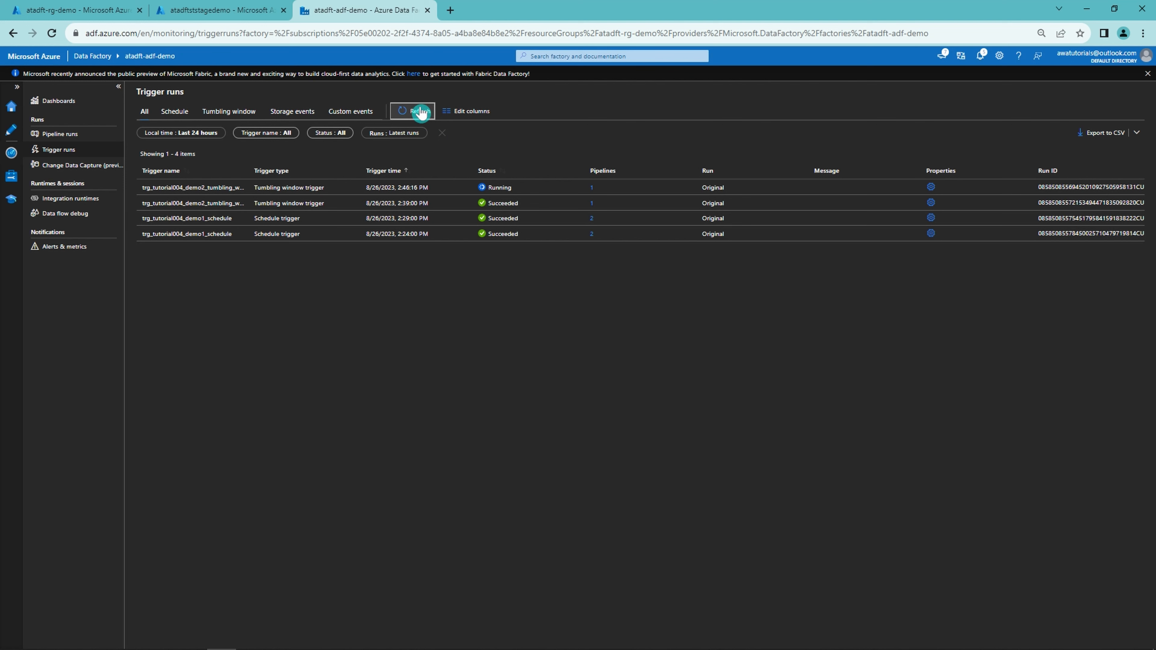
click(421, 113)
click(91, 136)
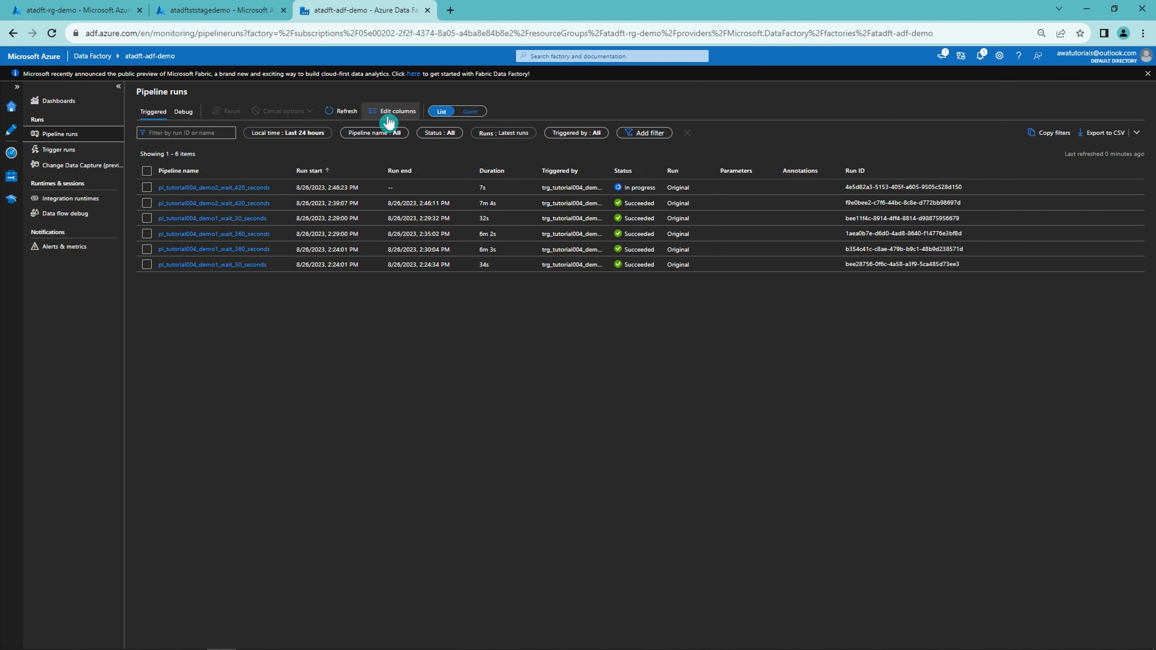
click(350, 114)
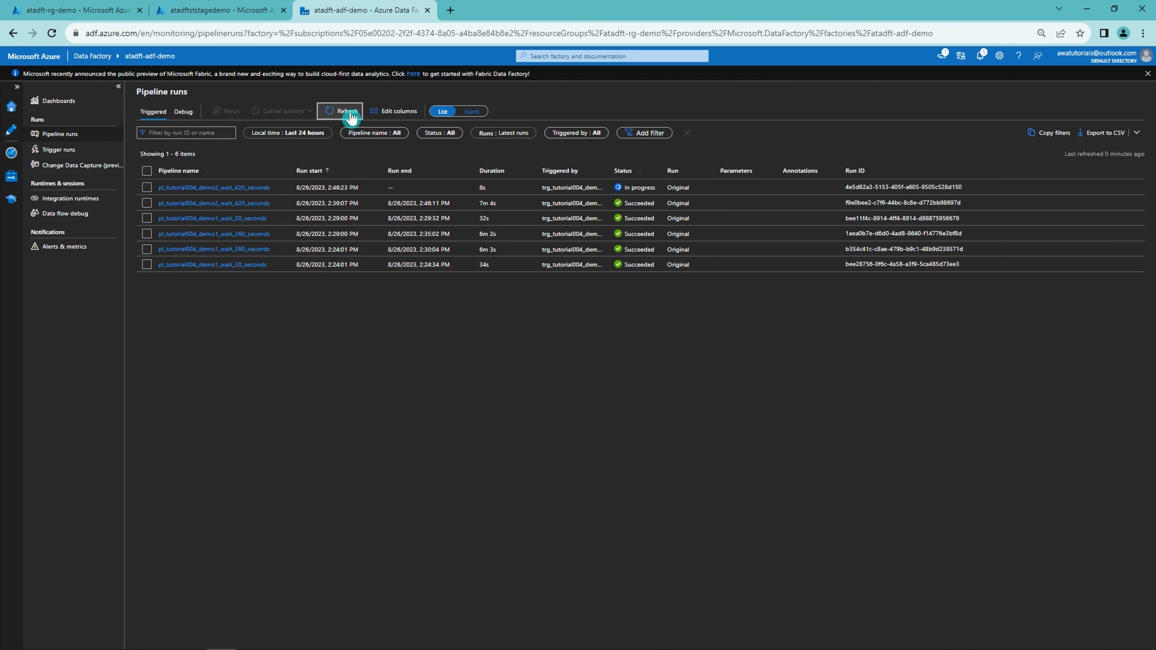
Stop the trg_tutorial004_demo2_tumbling_window trigger and publish the change
click(12, 175)
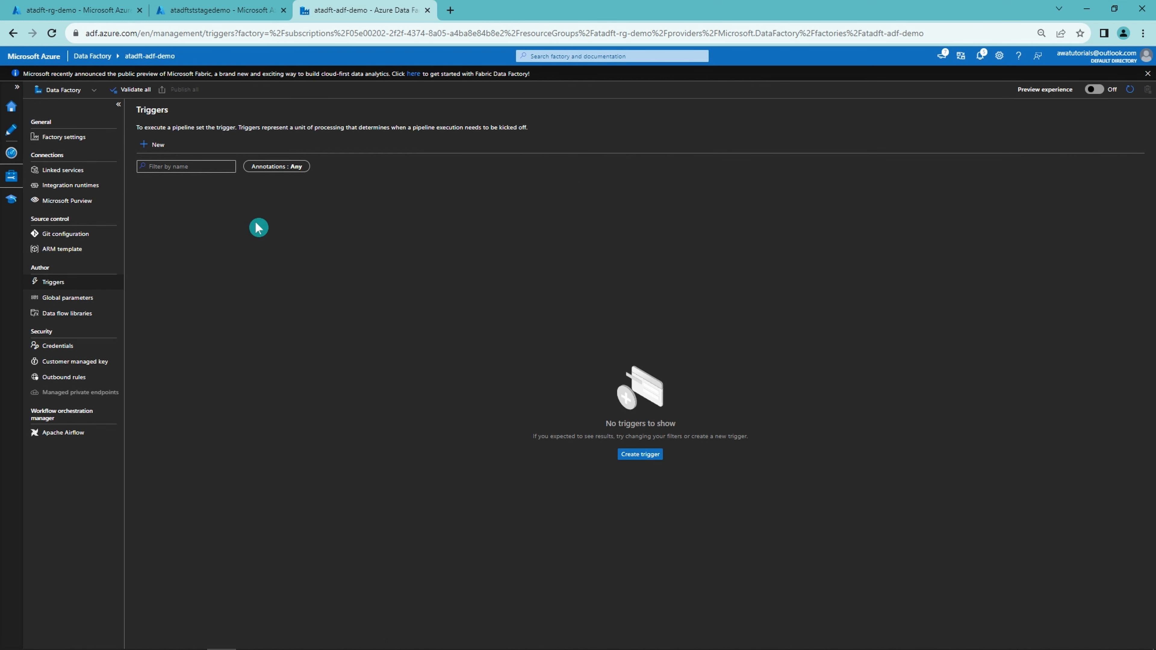
click(299, 235)
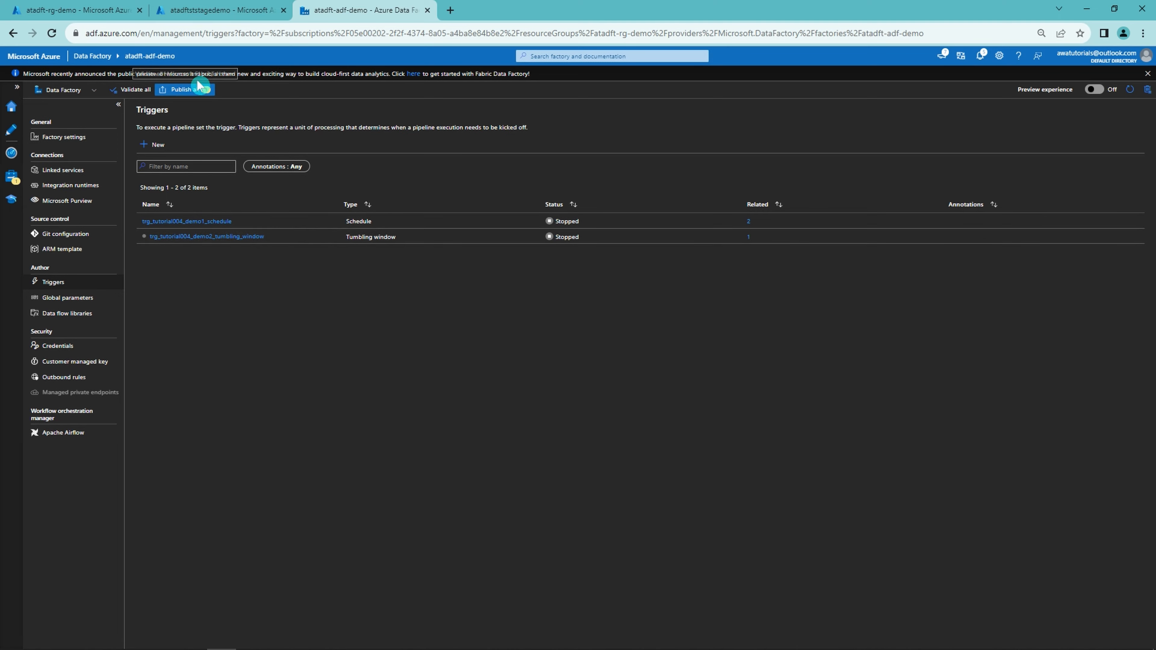
click(181, 90)
click(882, 635)
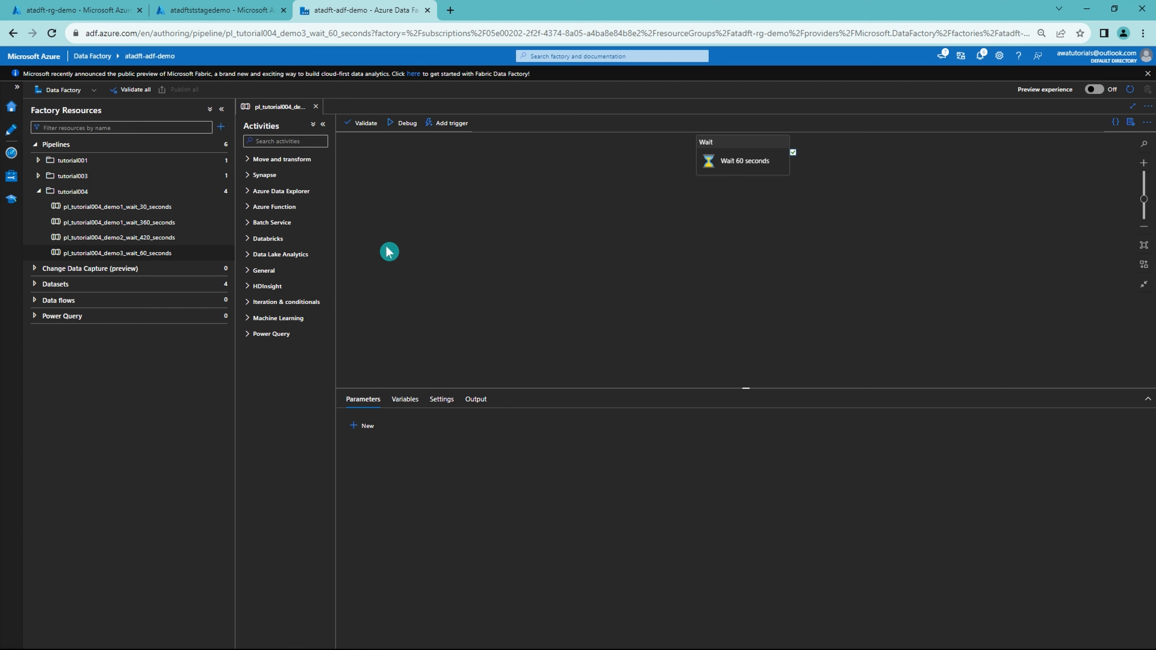
Add a new trigger named trg_tutorial004_demo3_storage_events to the pl_tutorial004_demo3_wait_60_seconds pipeline, with type Storage events
click(445, 128)
click(445, 157)
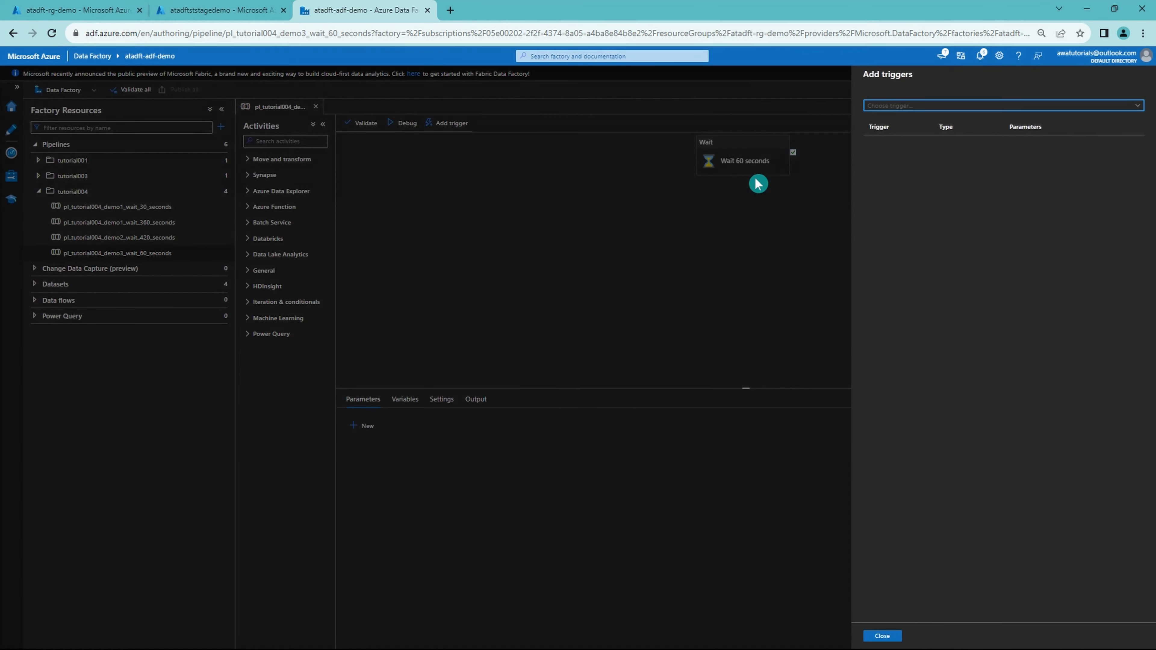
click(908, 105)
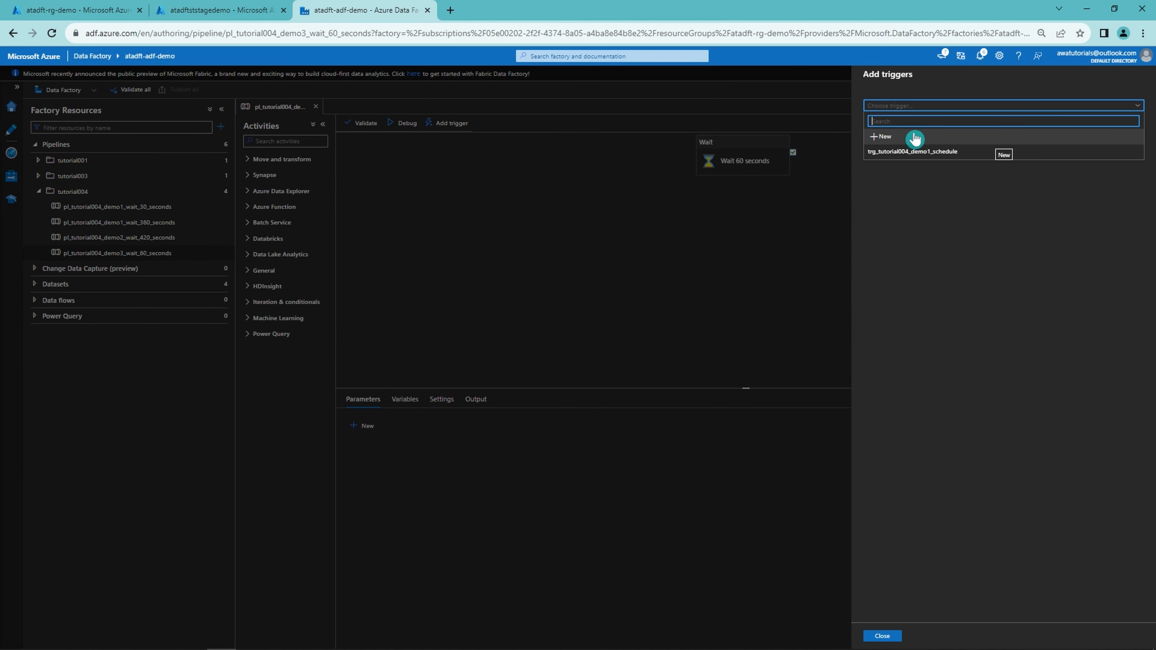
click(915, 138)
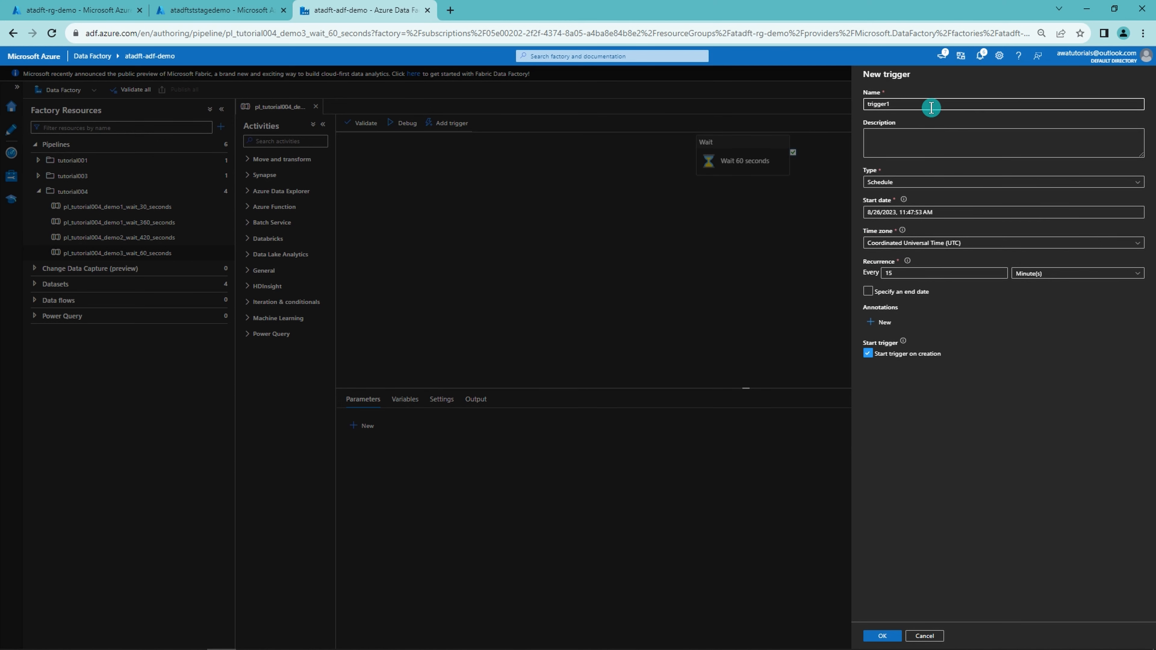
click(929, 108)
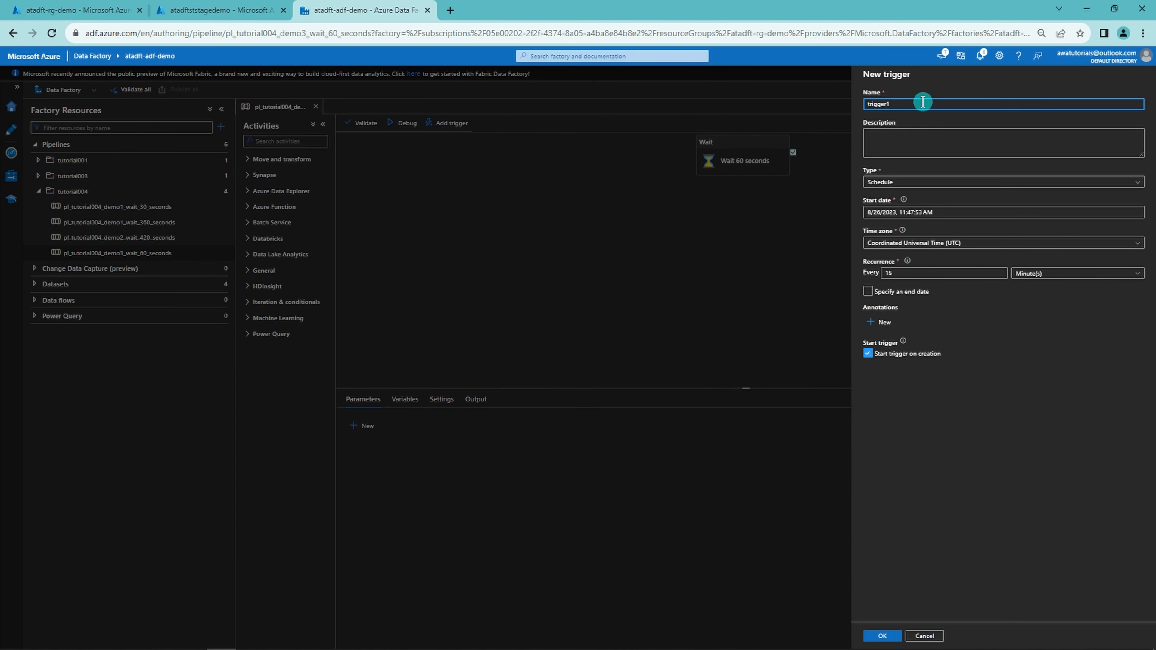
key(ctrl+a)
text(trg_tutorial004_demo3_storage_events)
click(962, 182)
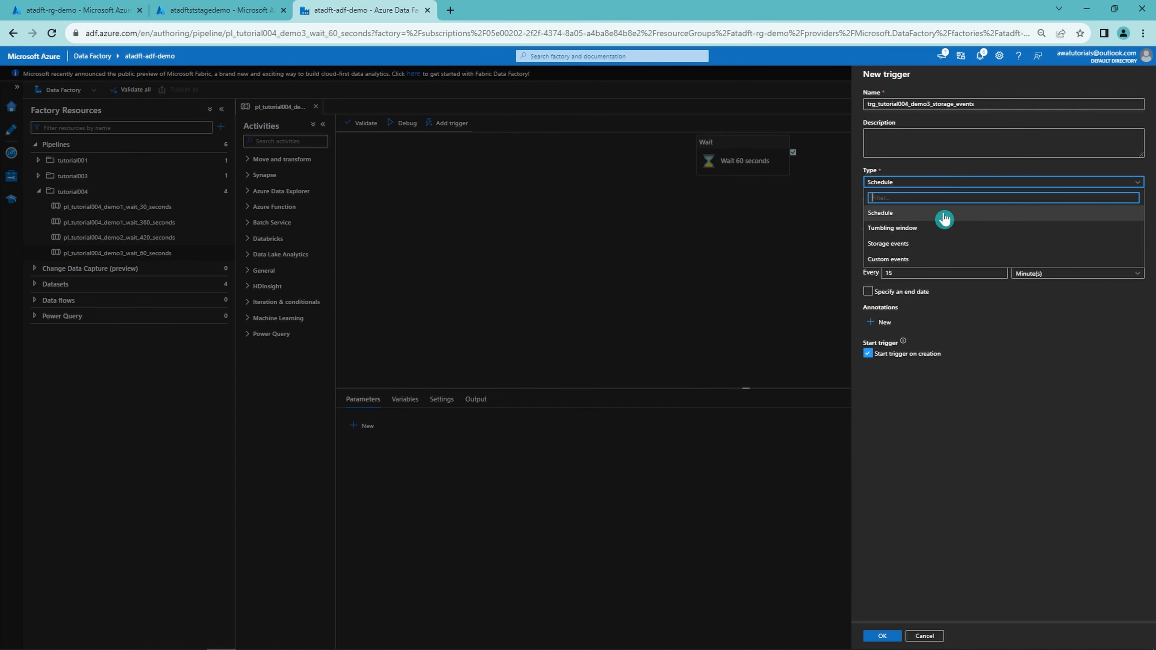
click(927, 243)
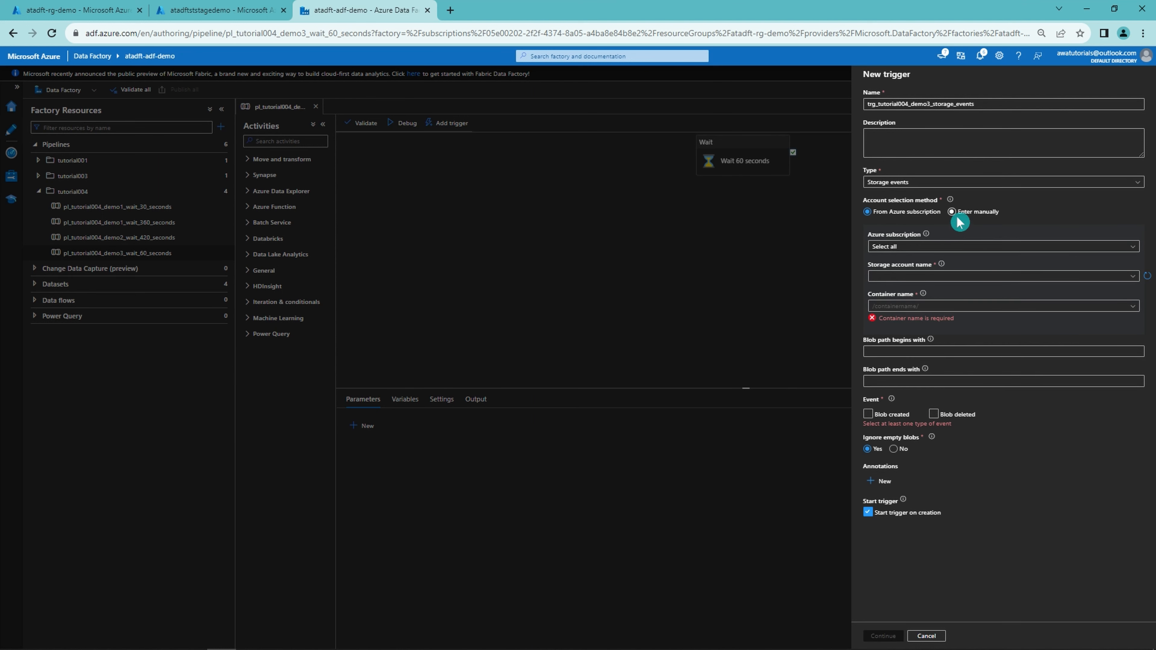
Point the storage events trigger at the Azure subscription, storage account atadftststagedemo and container tutorial004-trigger-files
click(911, 249)
click(912, 276)
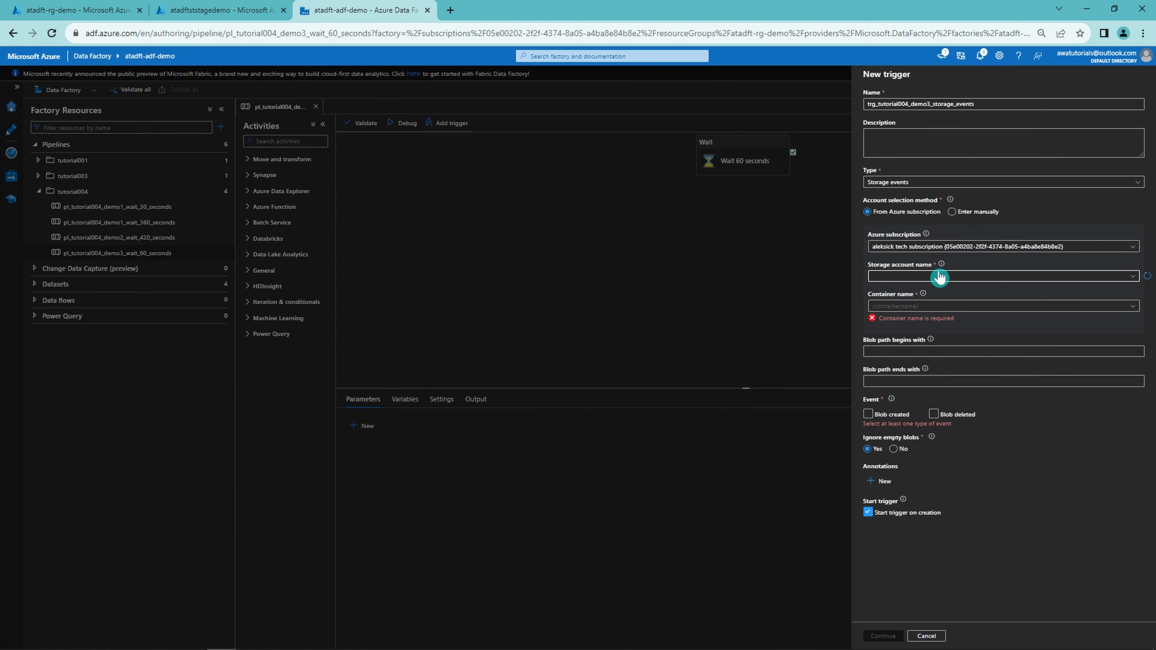
click(939, 276)
click(916, 294)
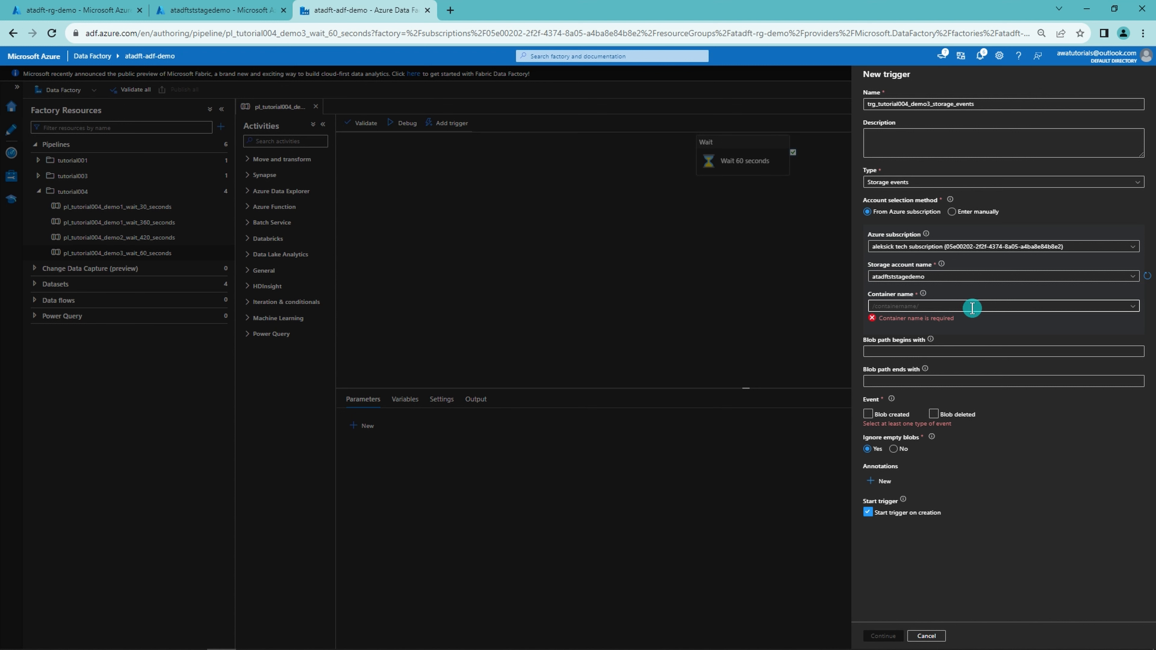
click(972, 308)
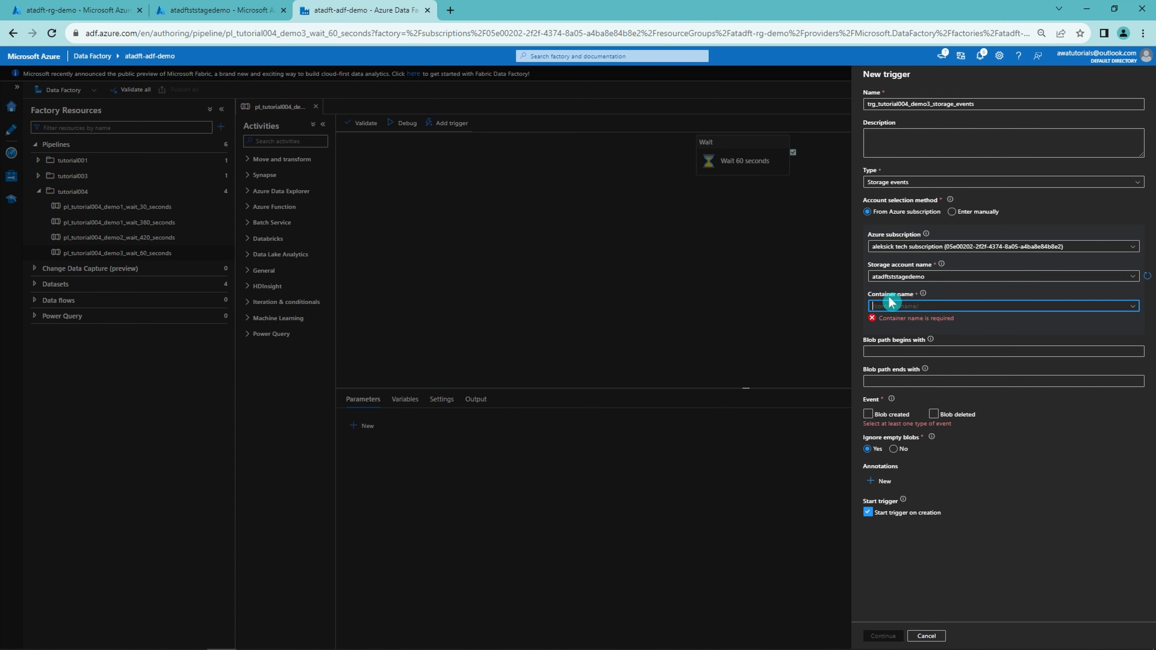
click(1135, 310)
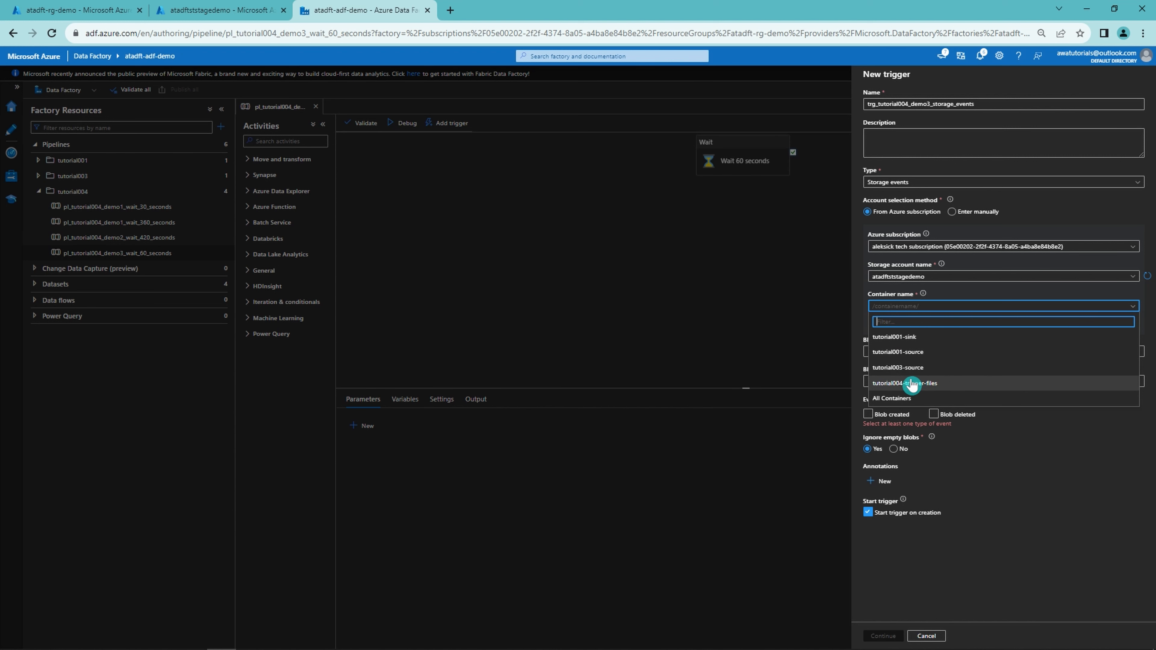
click(945, 390)
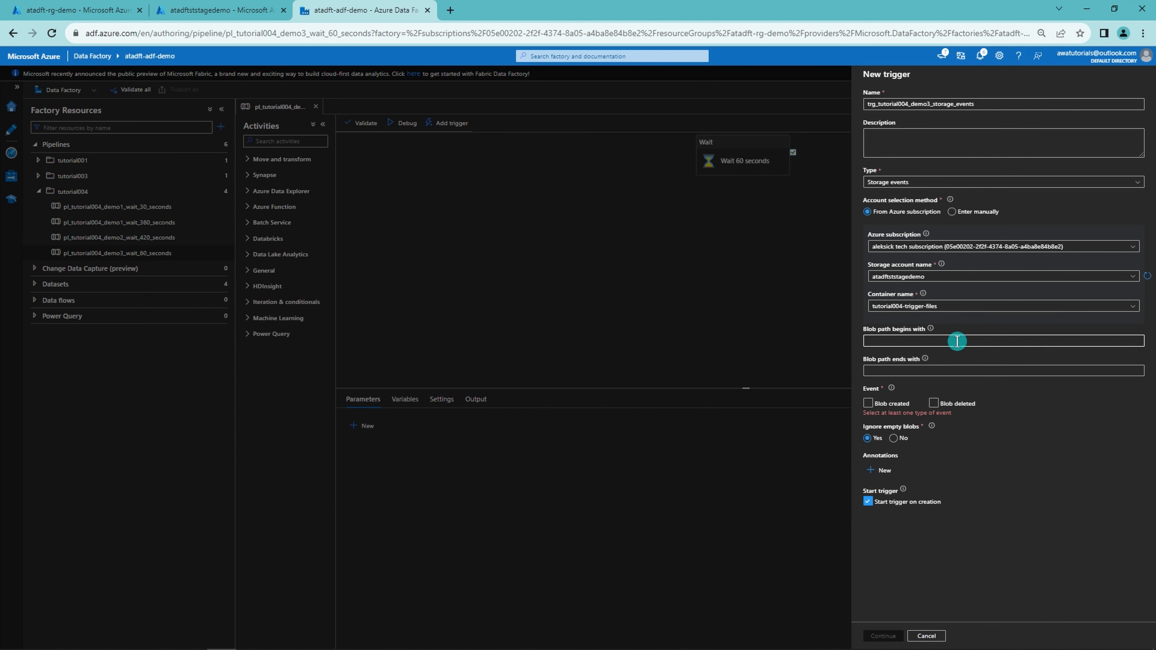
Limit the trigger to blob paths ending with .csv, have it fire on Blob created, and continue to the data preview
click(935, 371)
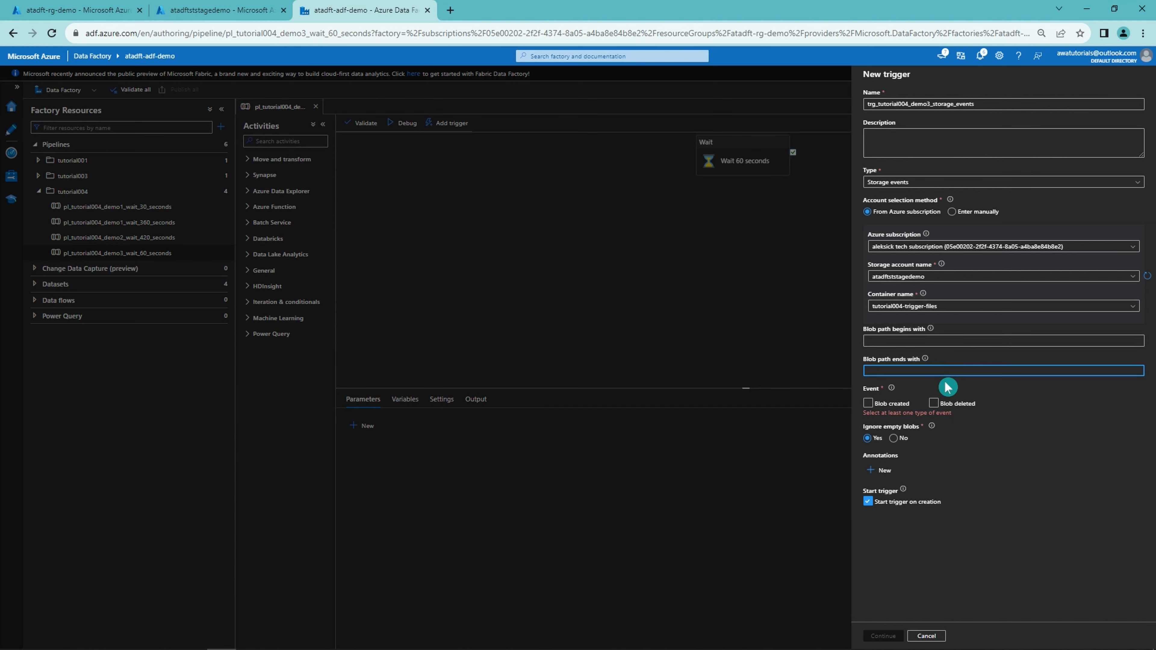
text(.csv)
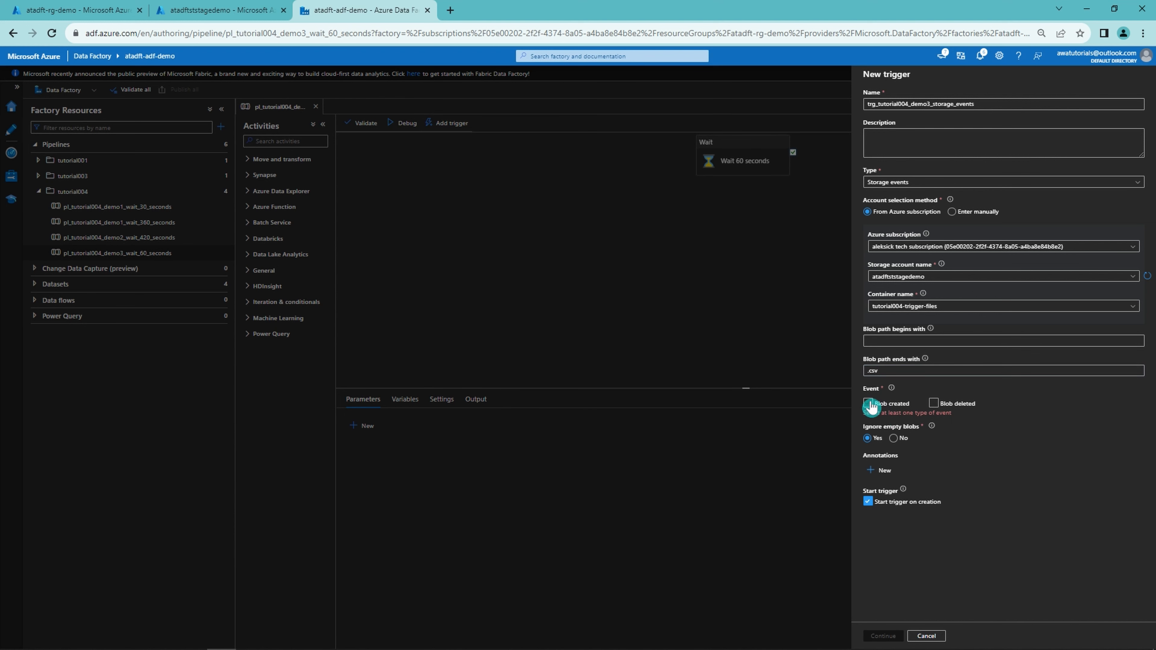
click(869, 403)
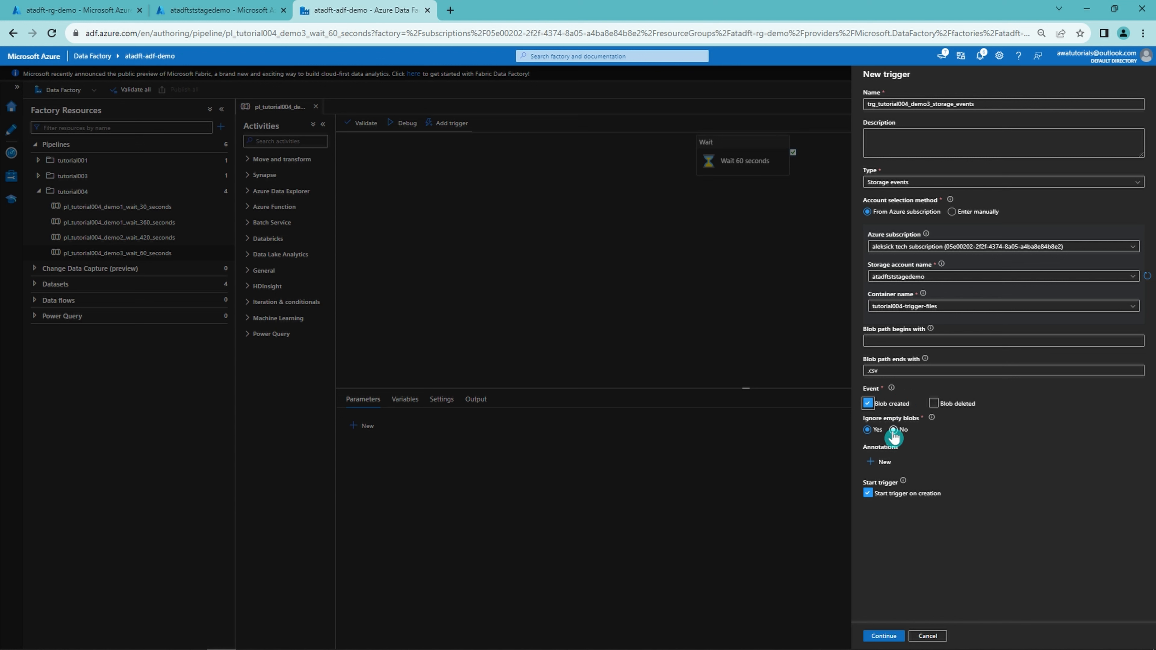
click(879, 638)
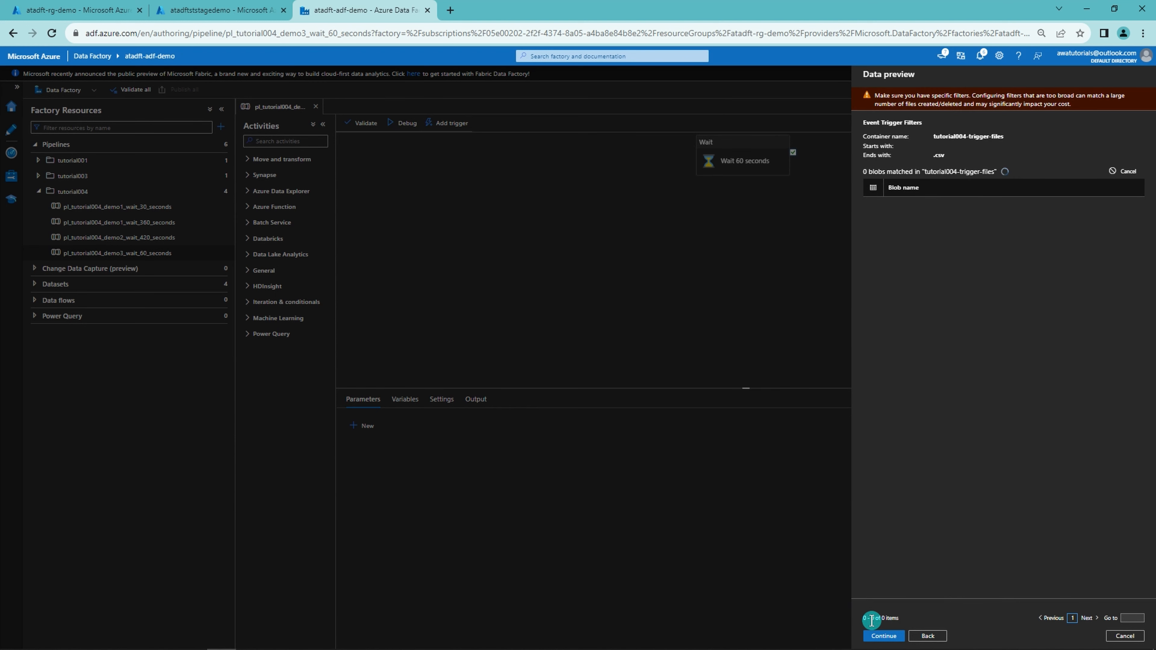
Accept the data preview, confirm the storage events trigger without run parameters and publish it to the live environment
click(892, 641)
click(890, 640)
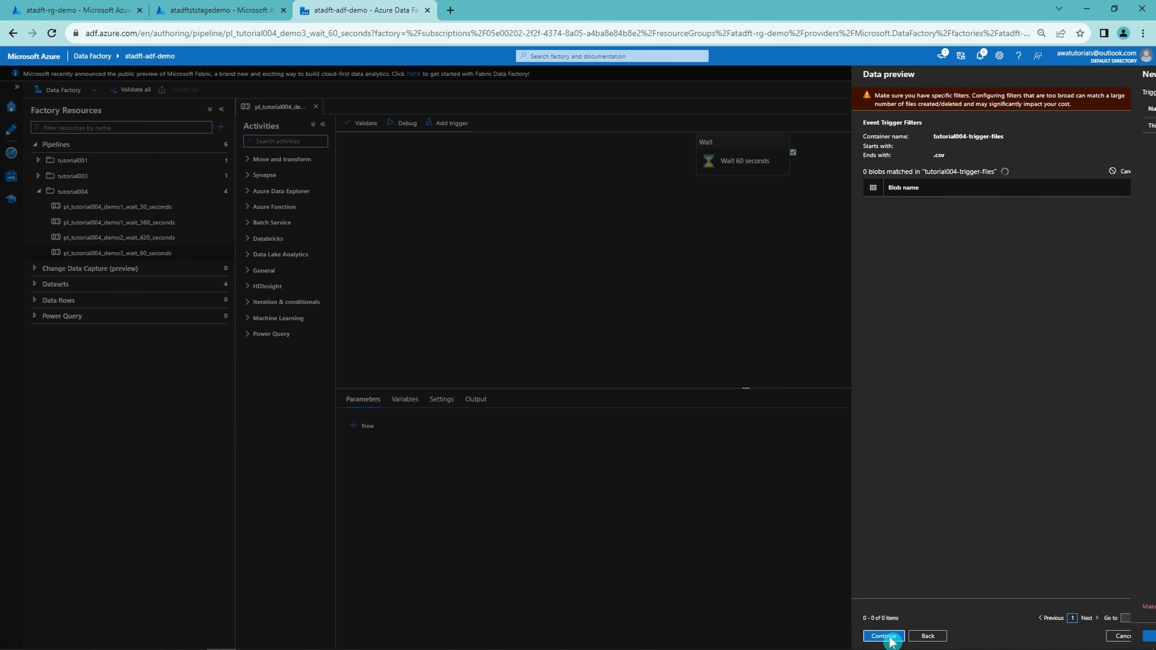
click(886, 637)
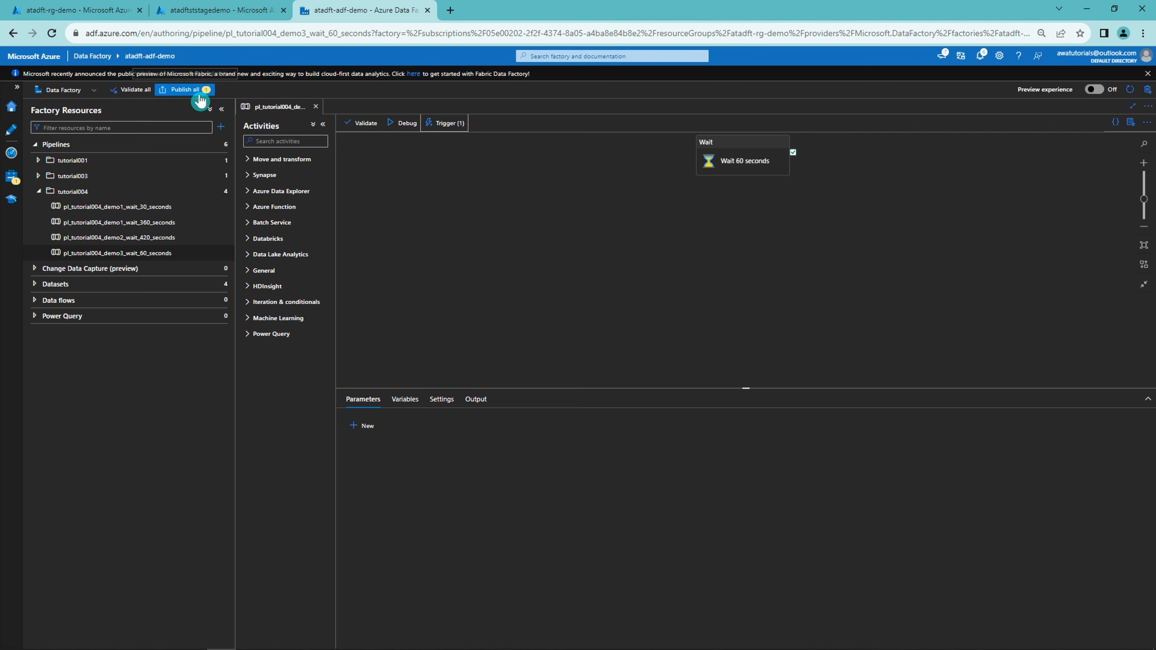
click(199, 91)
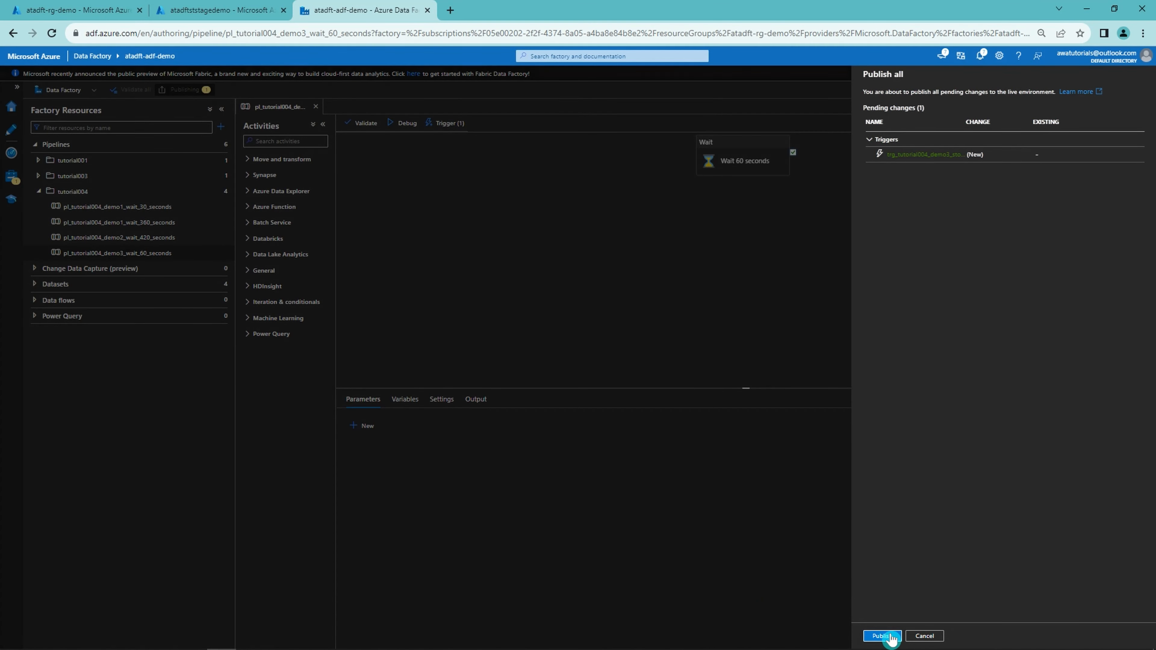
click(882, 638)
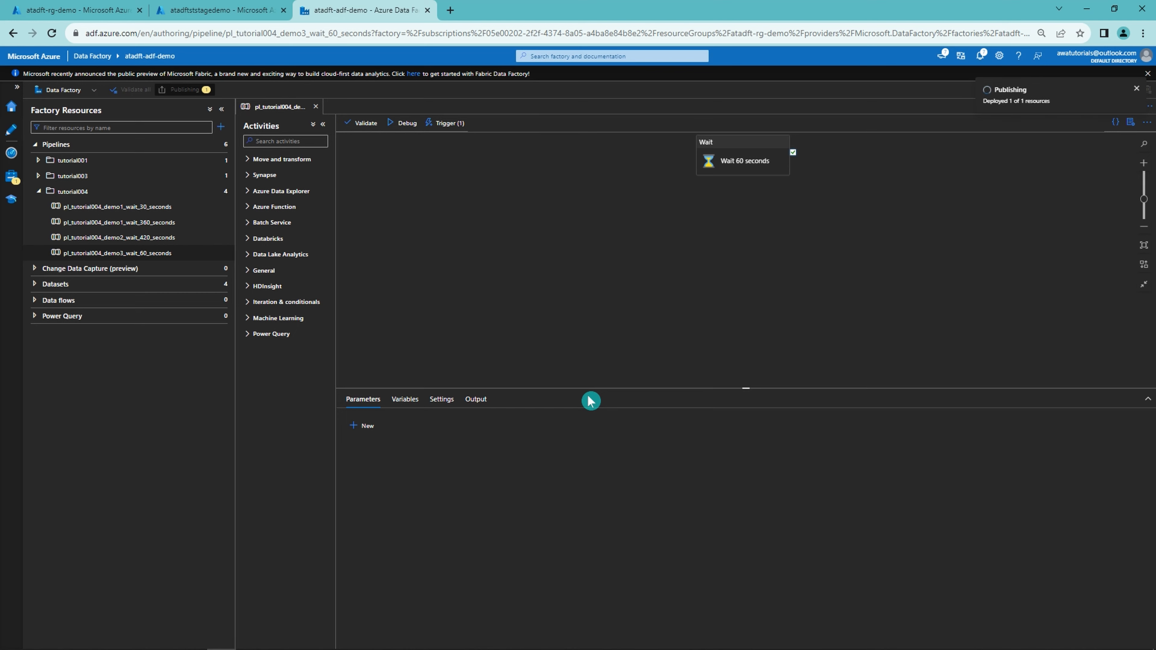
Switch to the storage account in the Azure portal and upload file1.csv to the tutorial004-trigger-files container
click(244, 10)
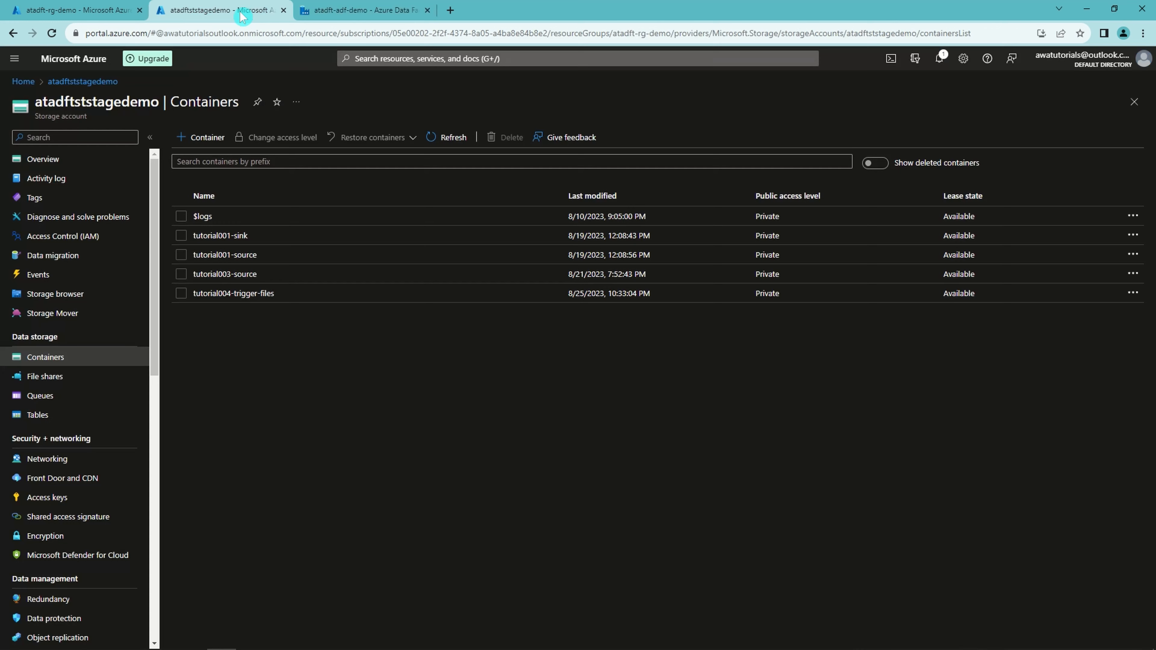
click(251, 294)
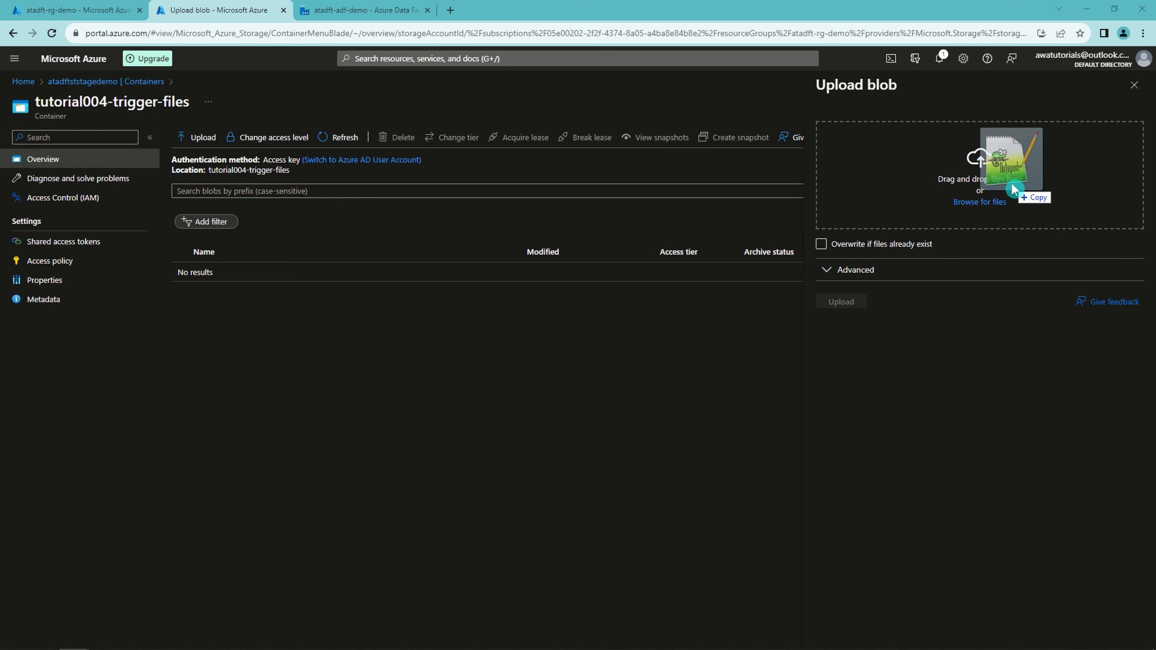
drag(1012, 186, 982, 196)
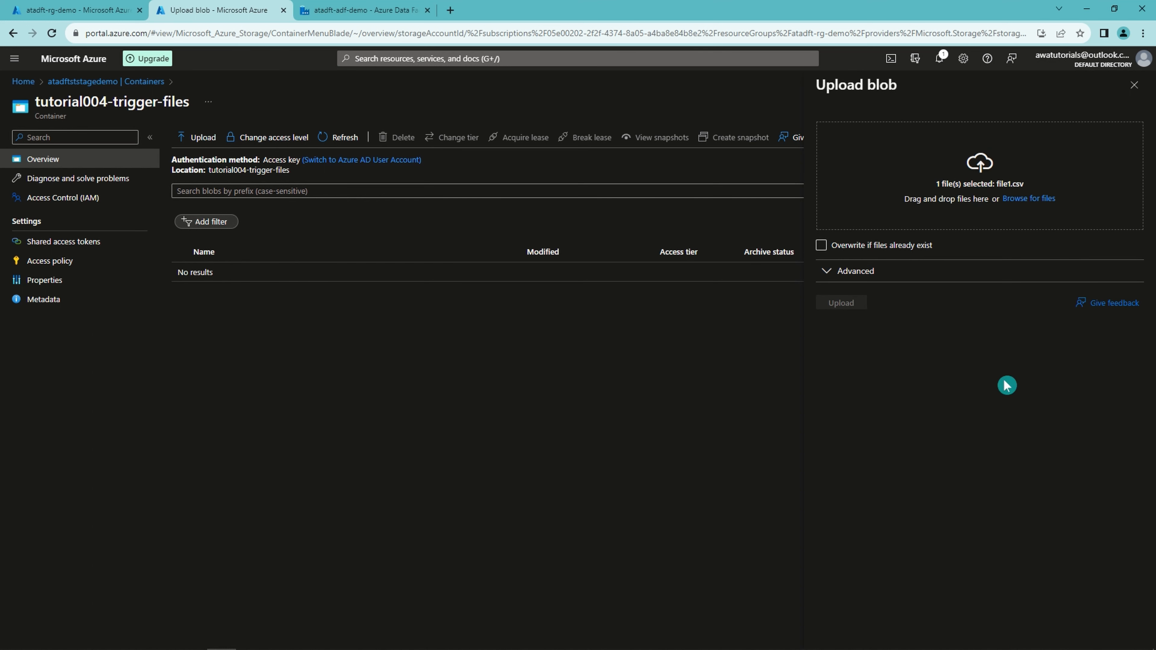
click(841, 302)
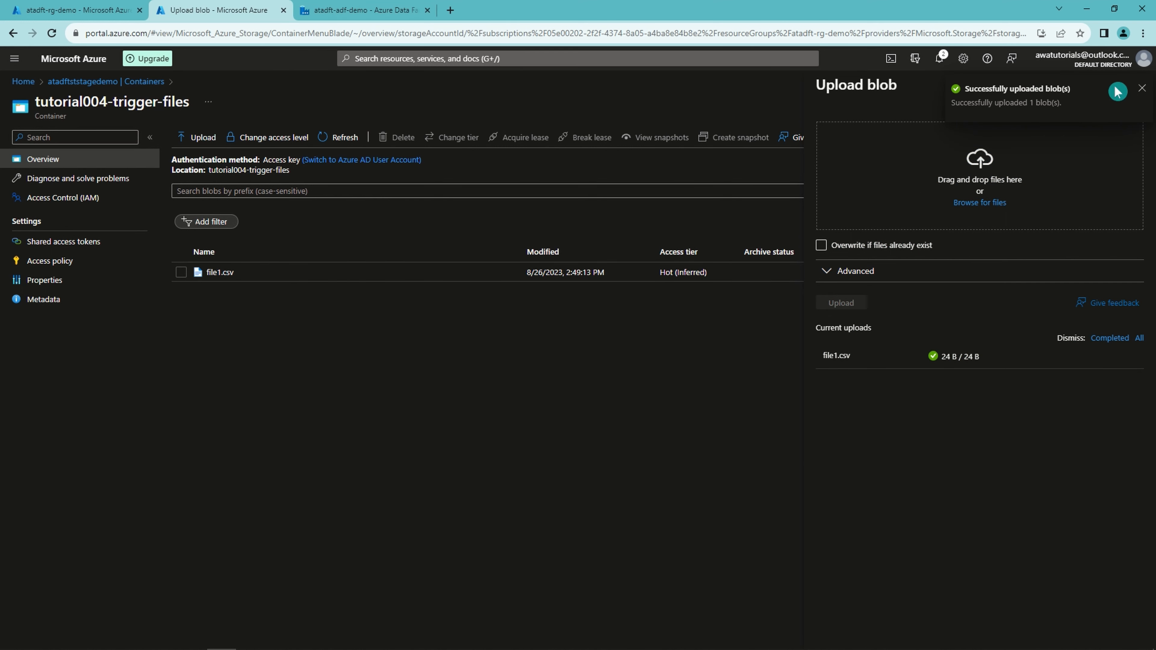
click(1141, 88)
click(1136, 90)
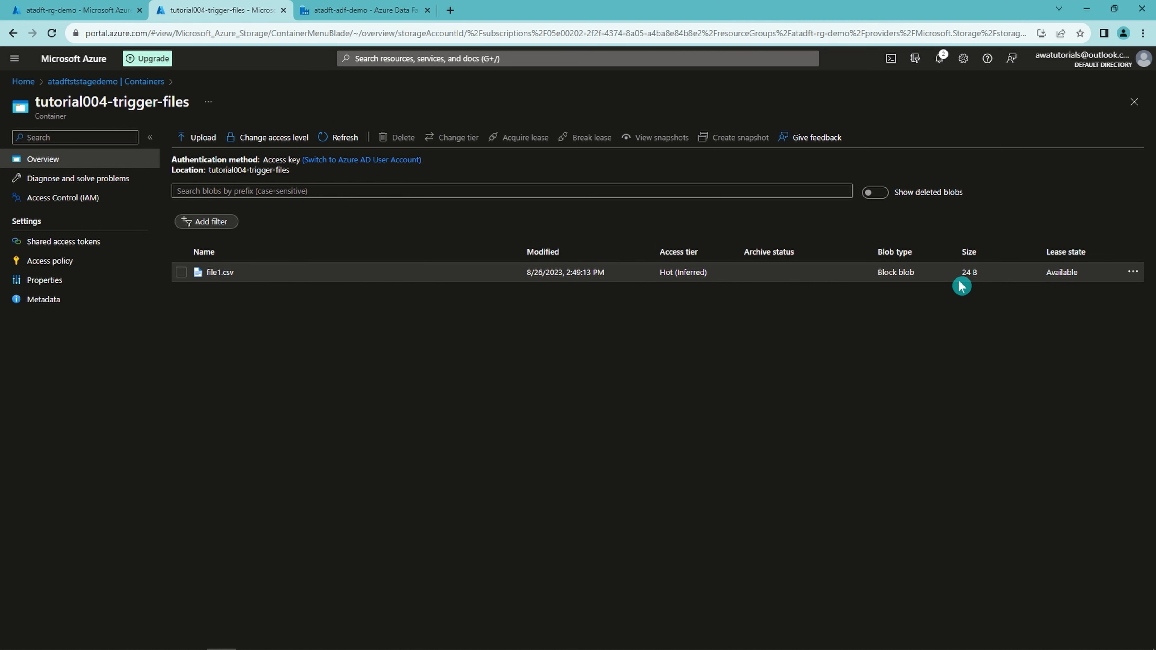
Switch to Azure Data Factory and check the refreshed pipeline runs and trigger runs for the file1.csv upload
click(309, 22)
click(338, 114)
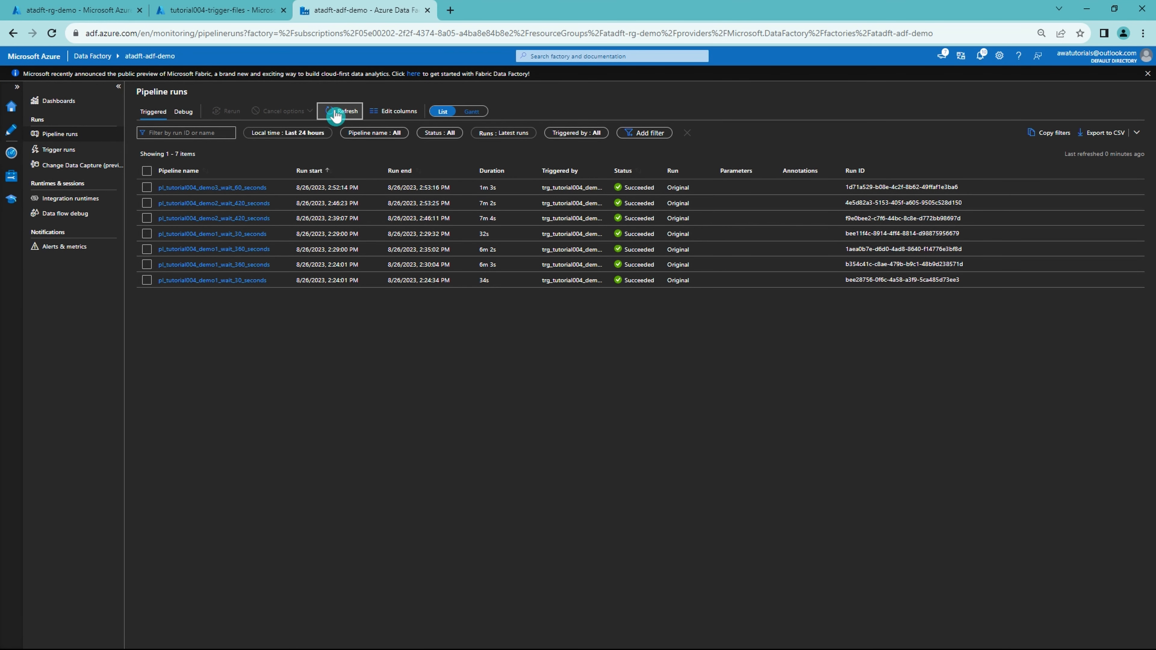
click(337, 112)
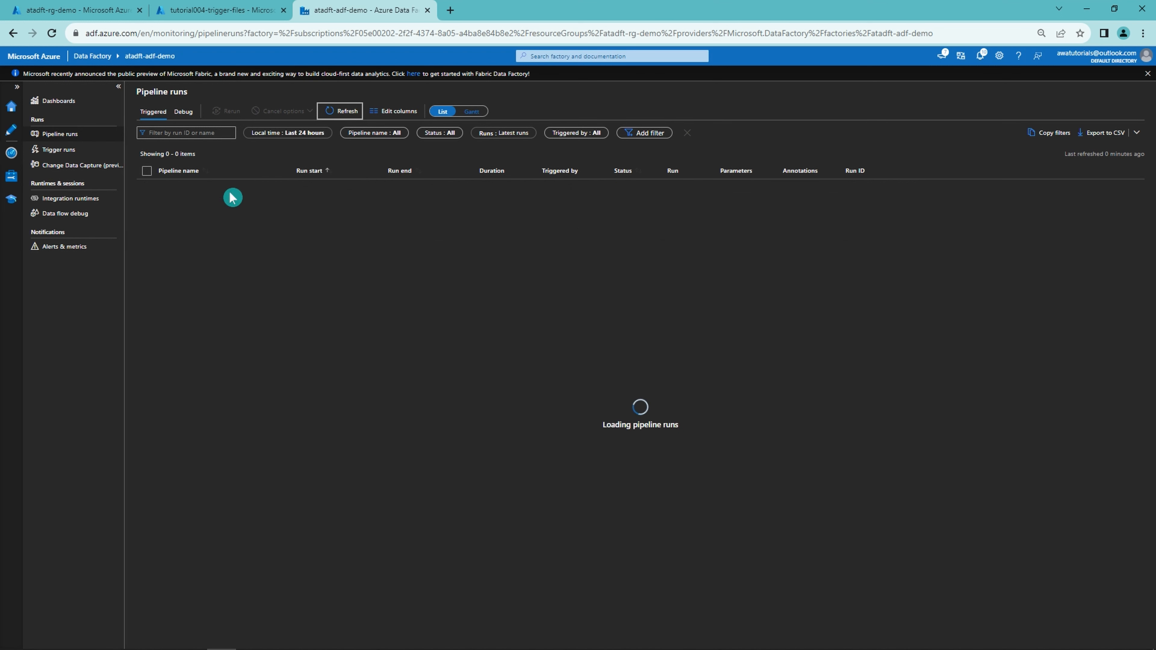
click(68, 153)
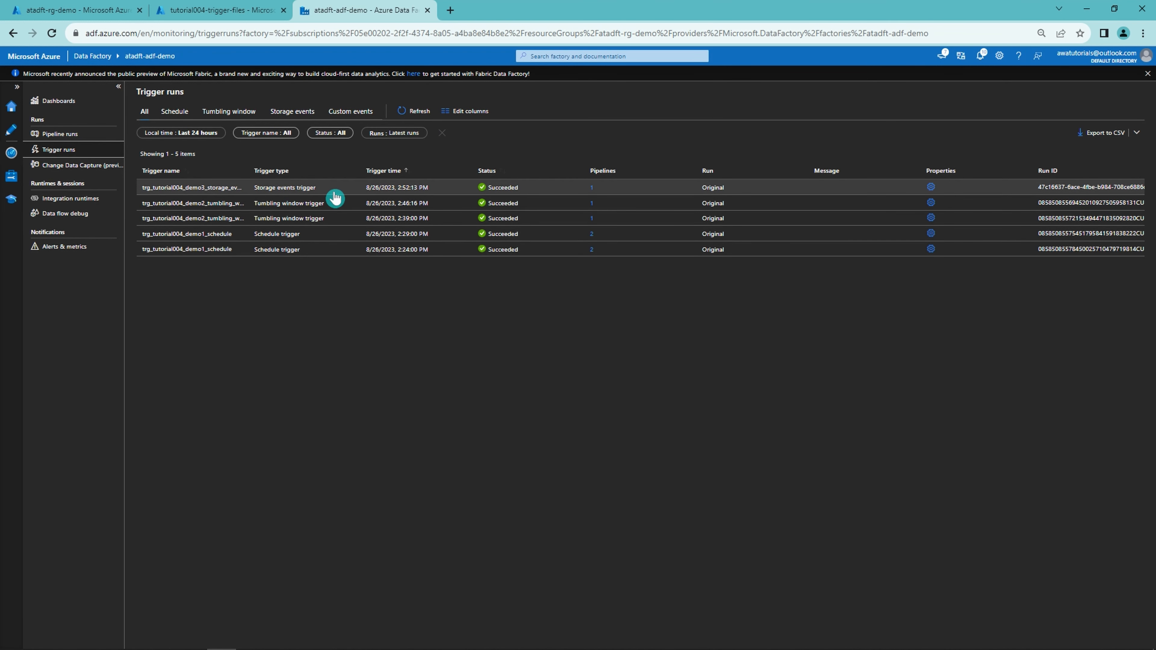
click(70, 134)
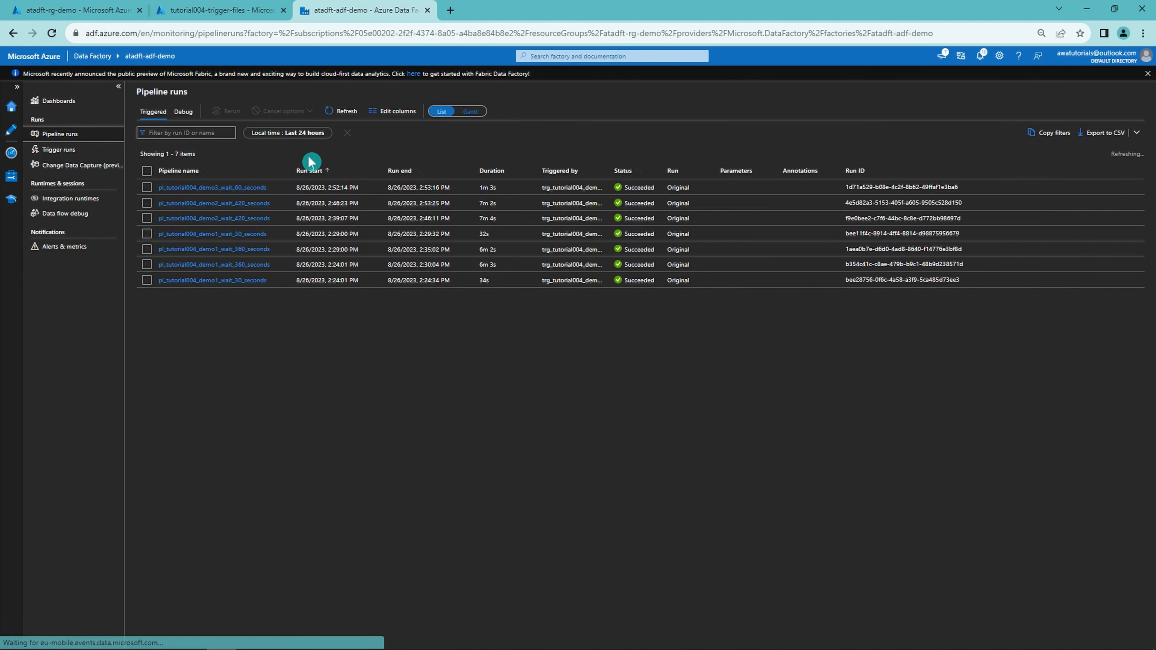
Switch to the storage container in the Azure portal and upload file2.csv to tutorial004-trigger-files
click(221, 10)
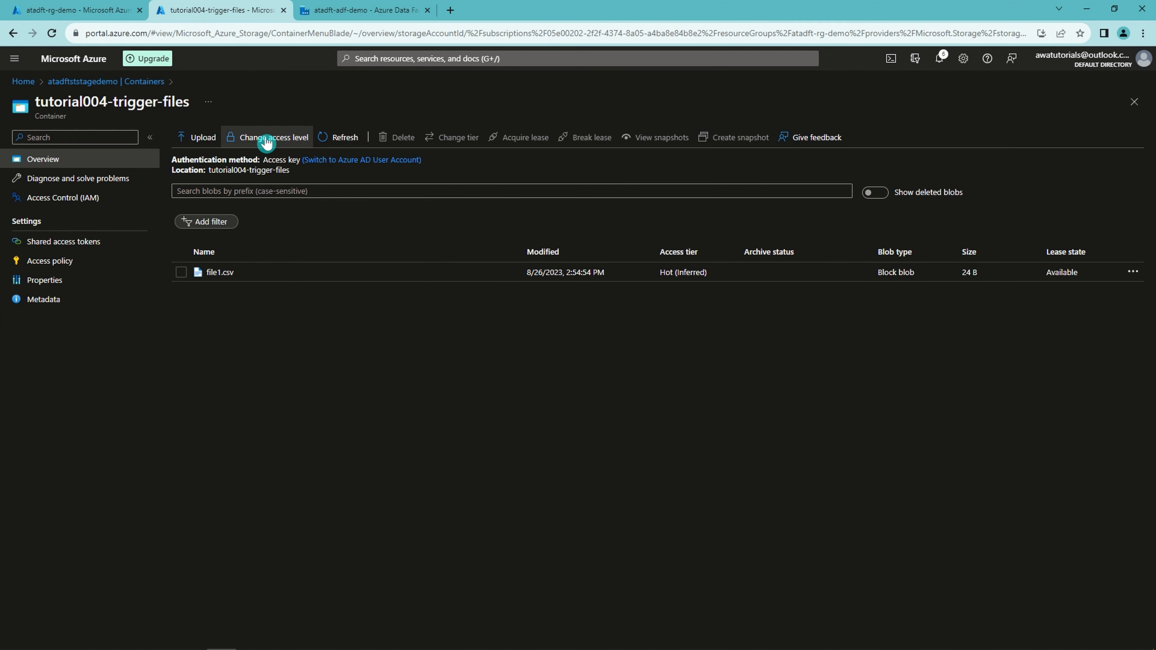
click(197, 137)
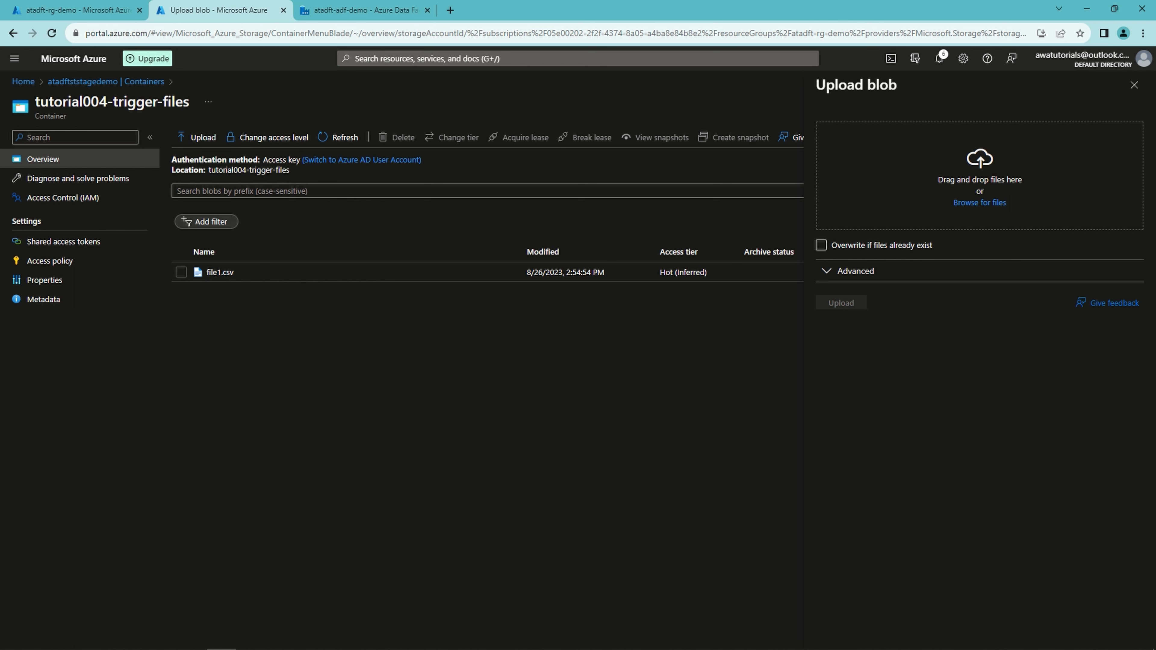
drag(1154, 210, 960, 209)
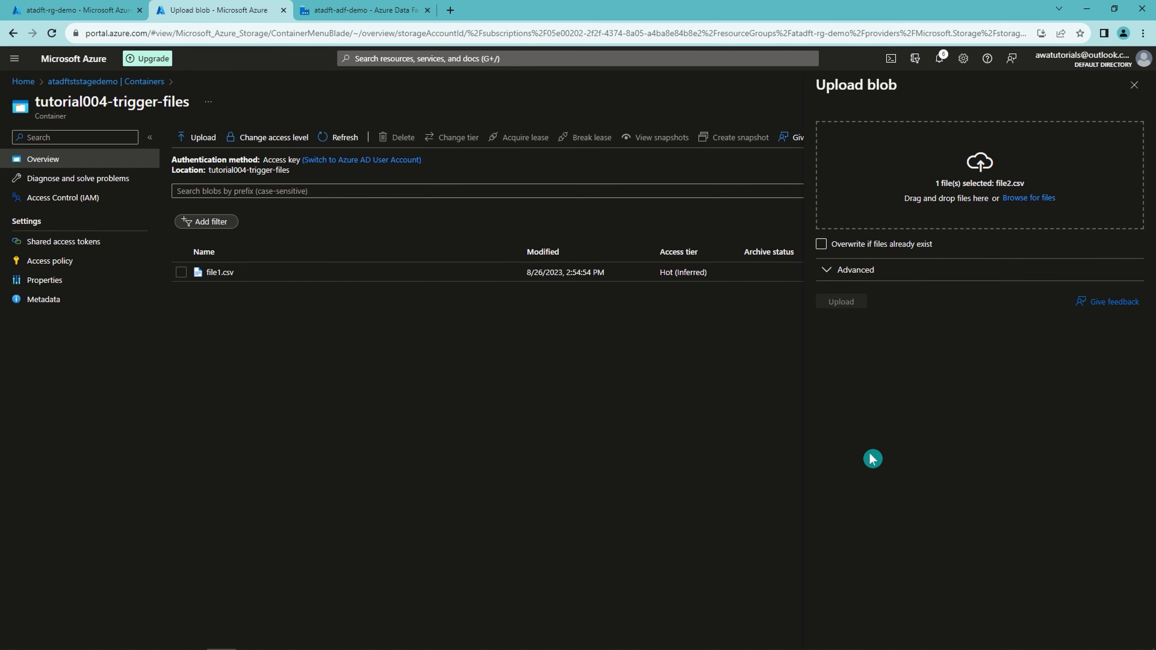
click(843, 302)
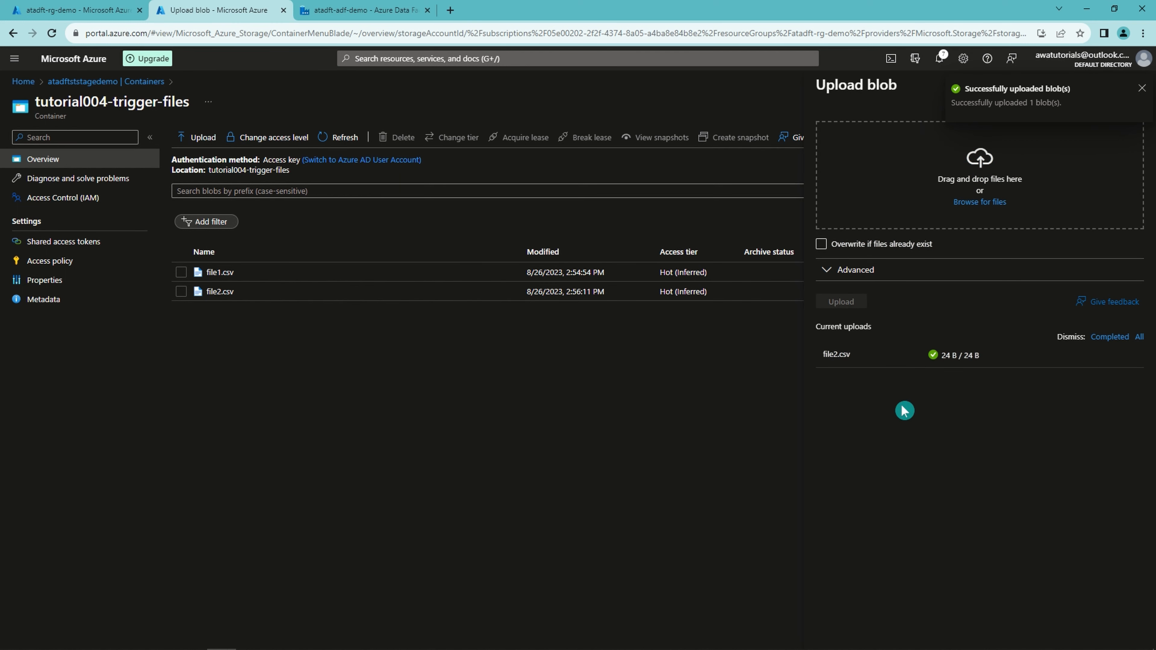
click(1144, 93)
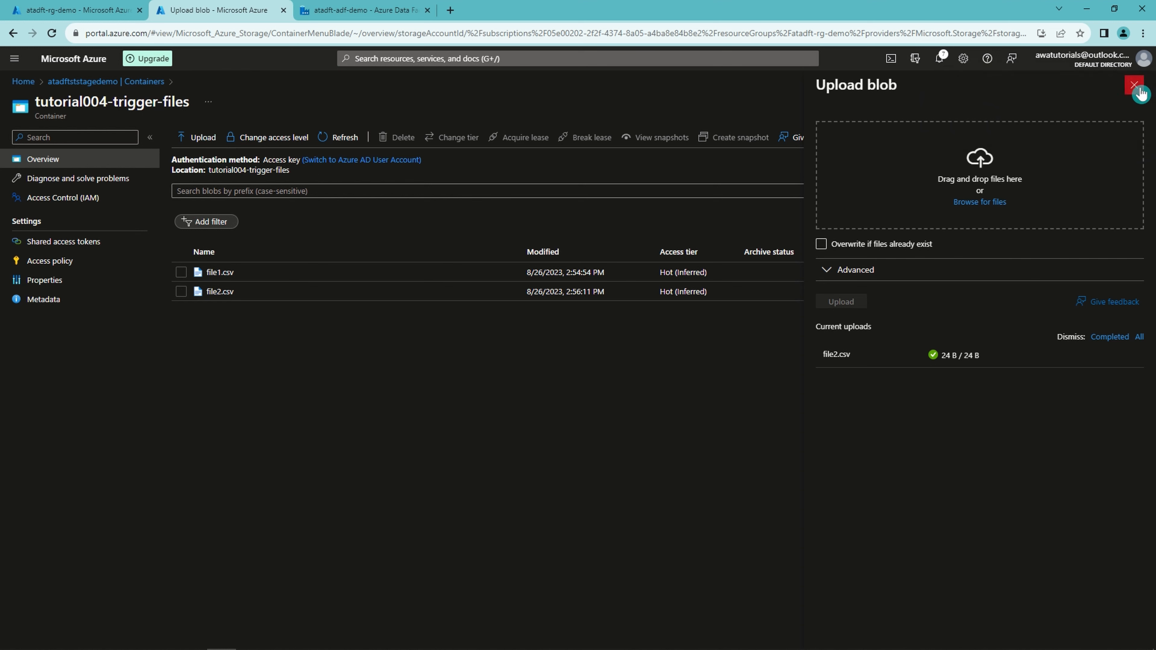
click(1134, 86)
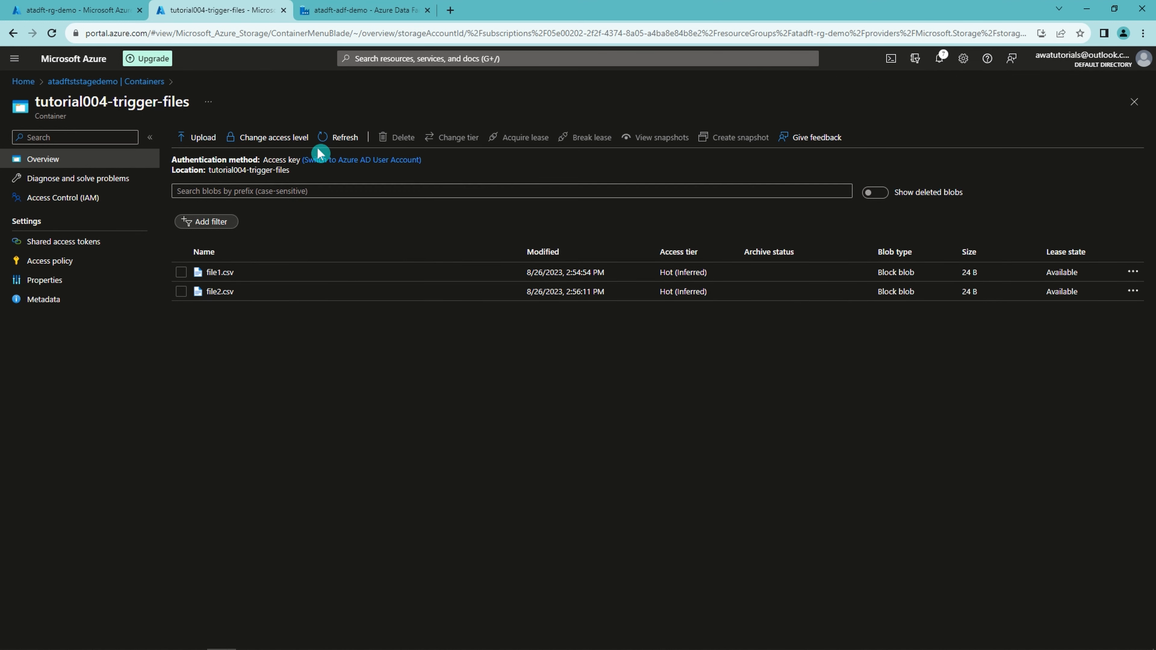
Switch to Azure Data Factory and refresh the pipeline runs to check for a run triggered by file2.csv
click(332, 10)
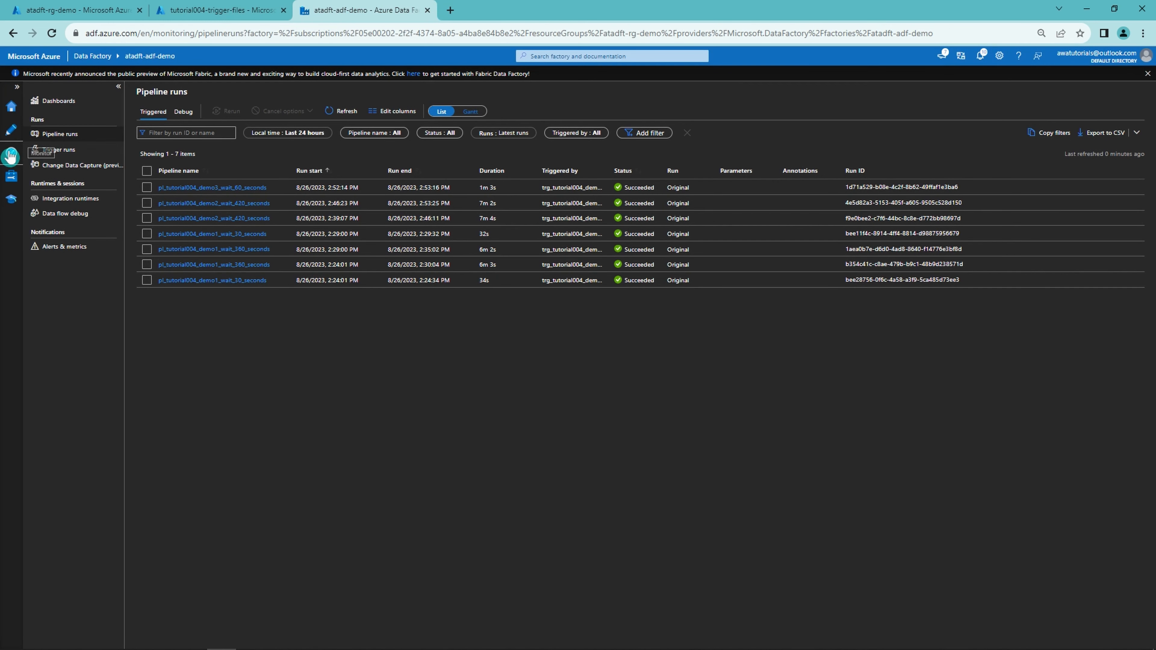
click(349, 114)
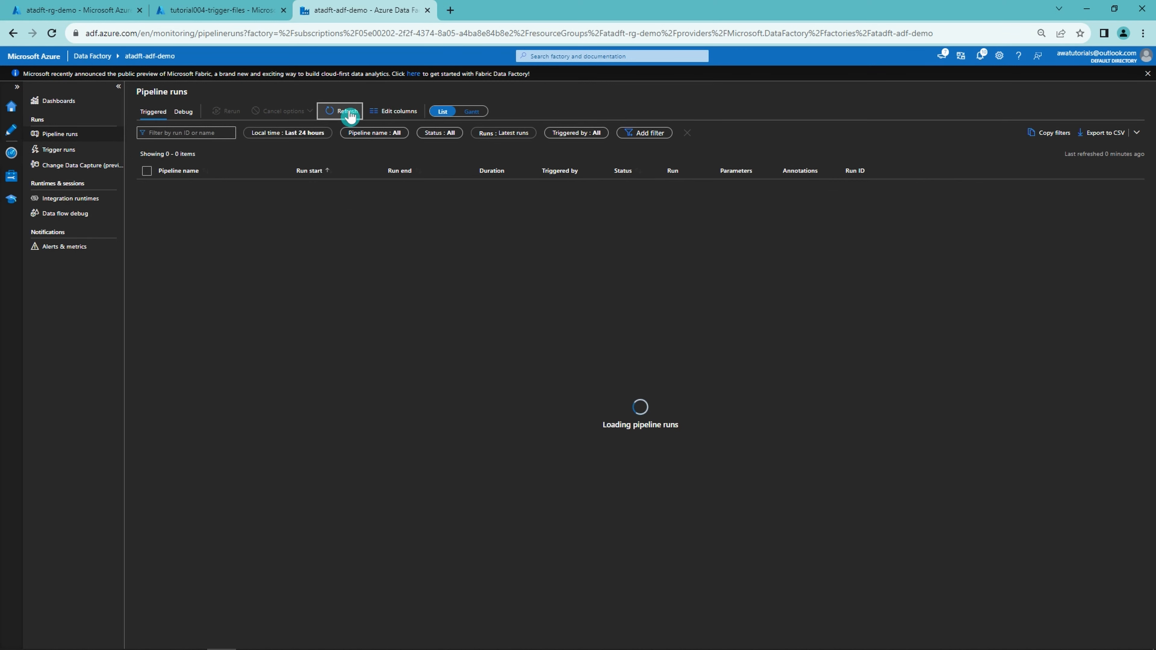
click(349, 113)
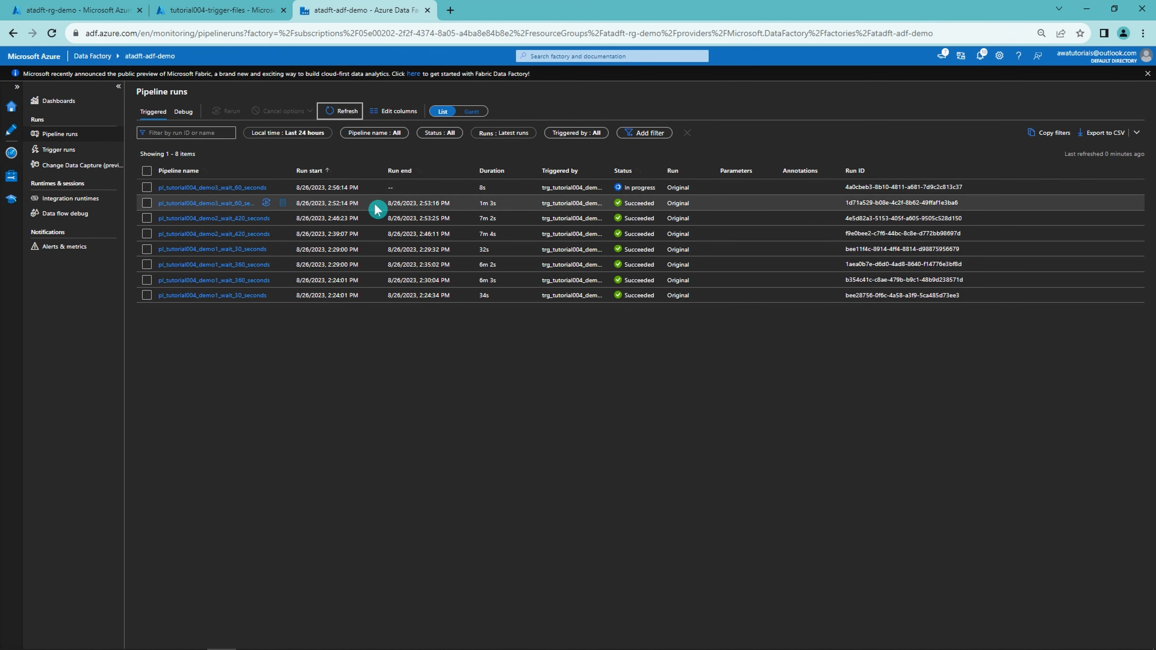
Return to the Azure portal and upload file3.csv to the tutorial004-trigger-files container
click(219, 10)
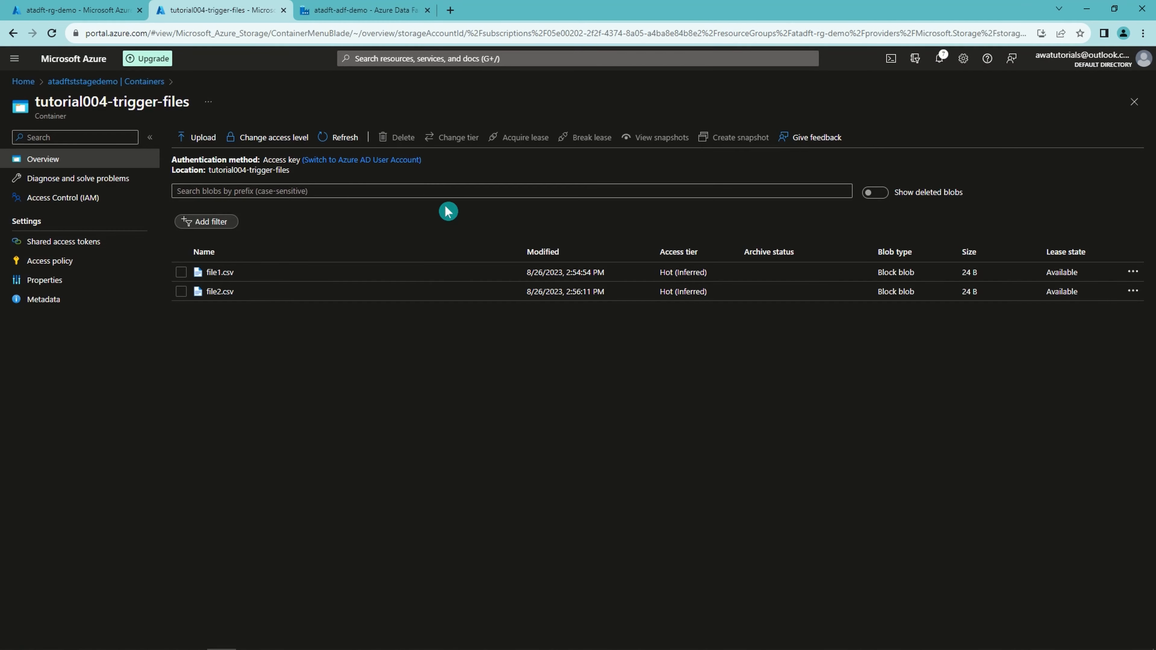
click(198, 137)
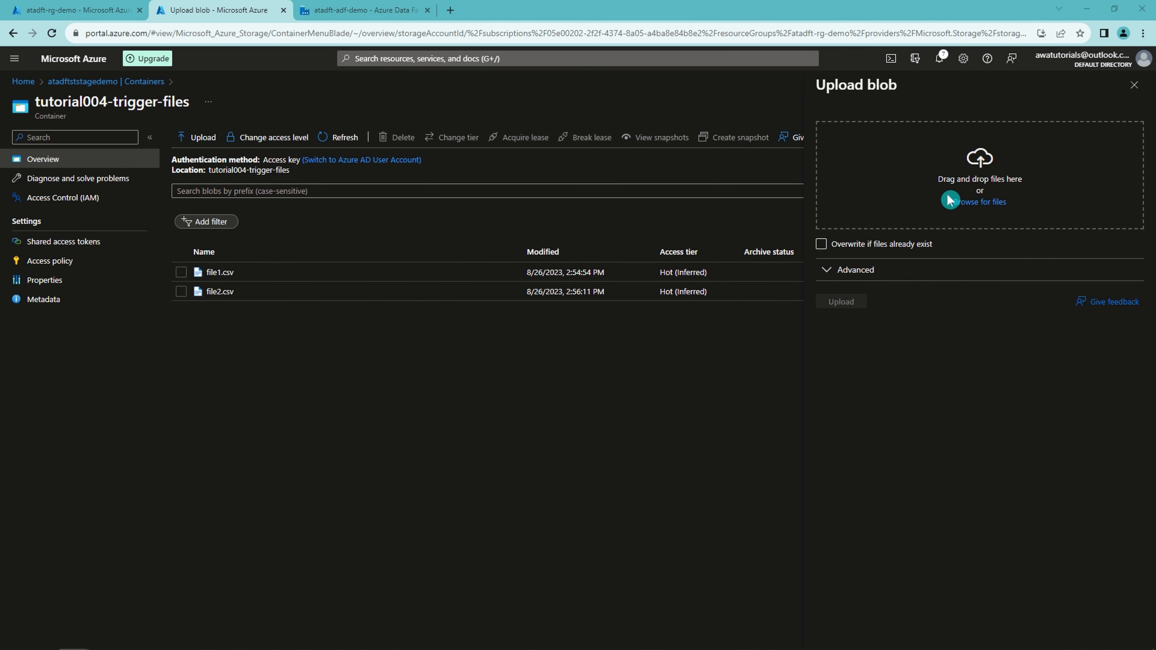
click(981, 201)
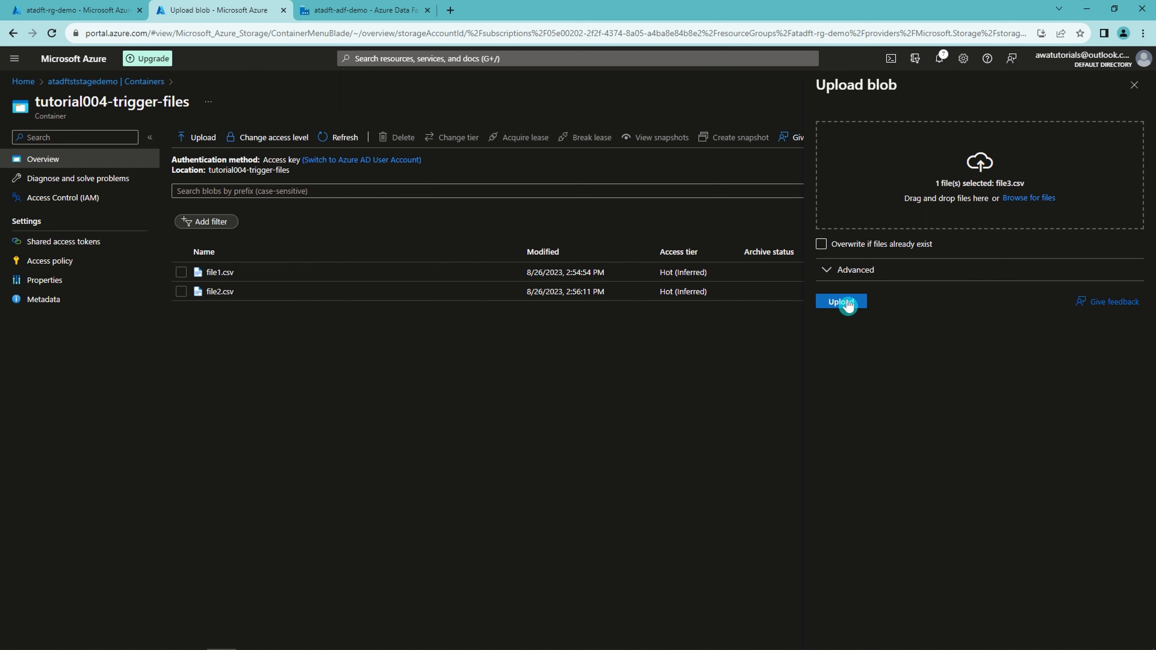
click(844, 302)
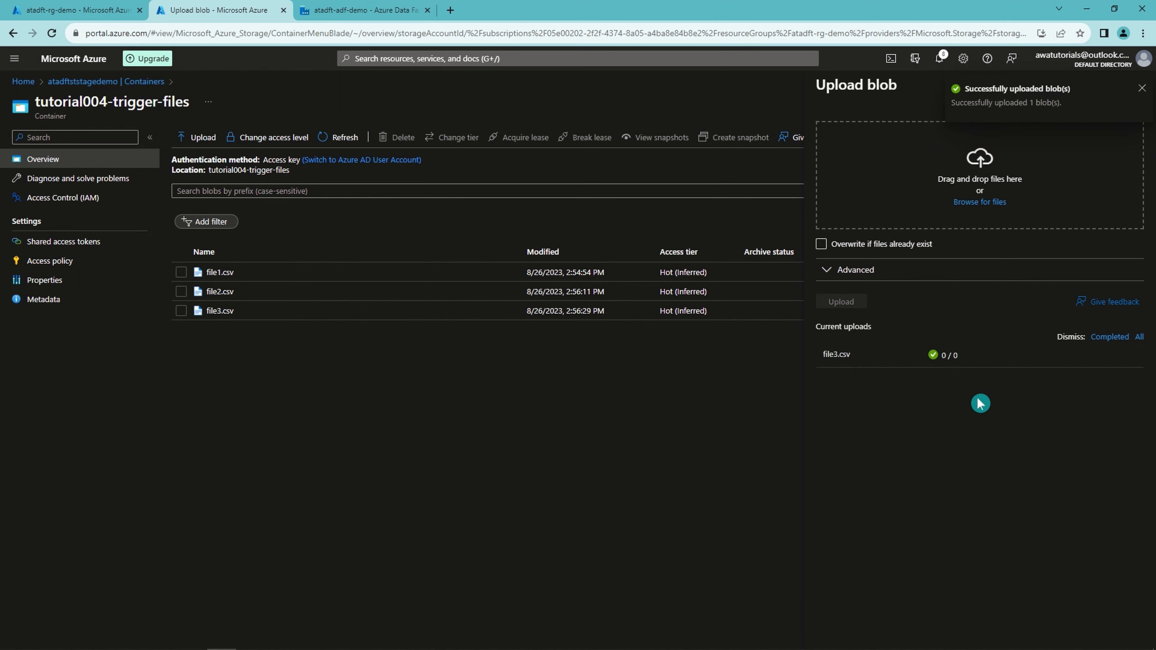
click(1144, 93)
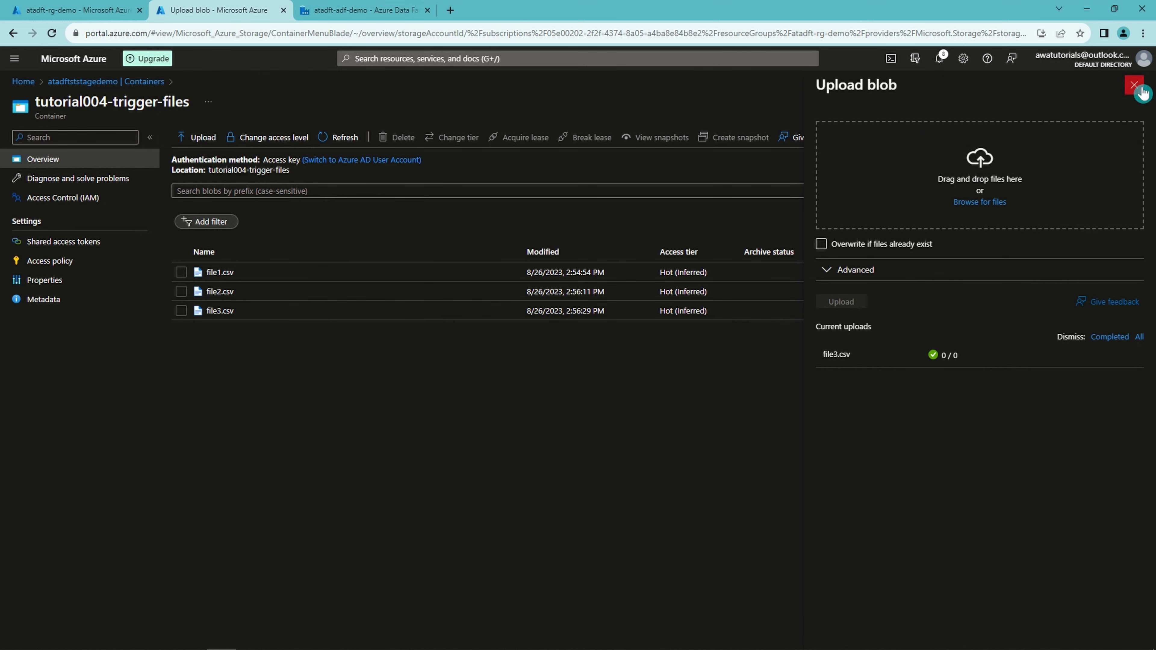
click(1135, 85)
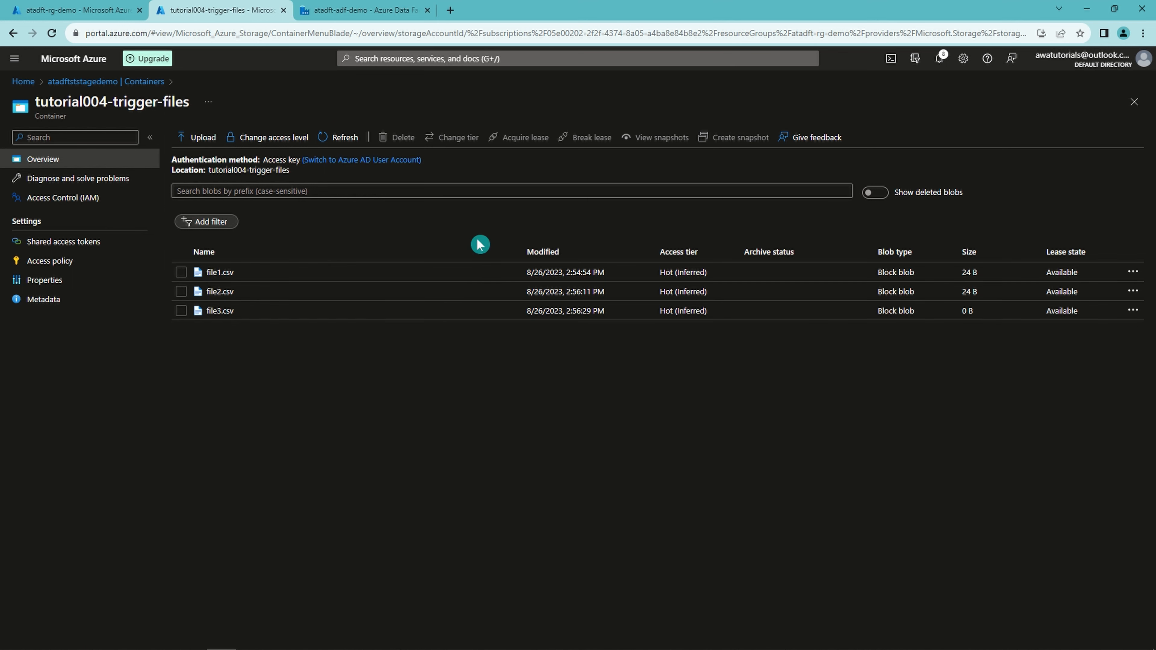
Switch to Azure Data Factory and refresh the pipeline runs to check whether file3.csv triggered a run
click(375, 12)
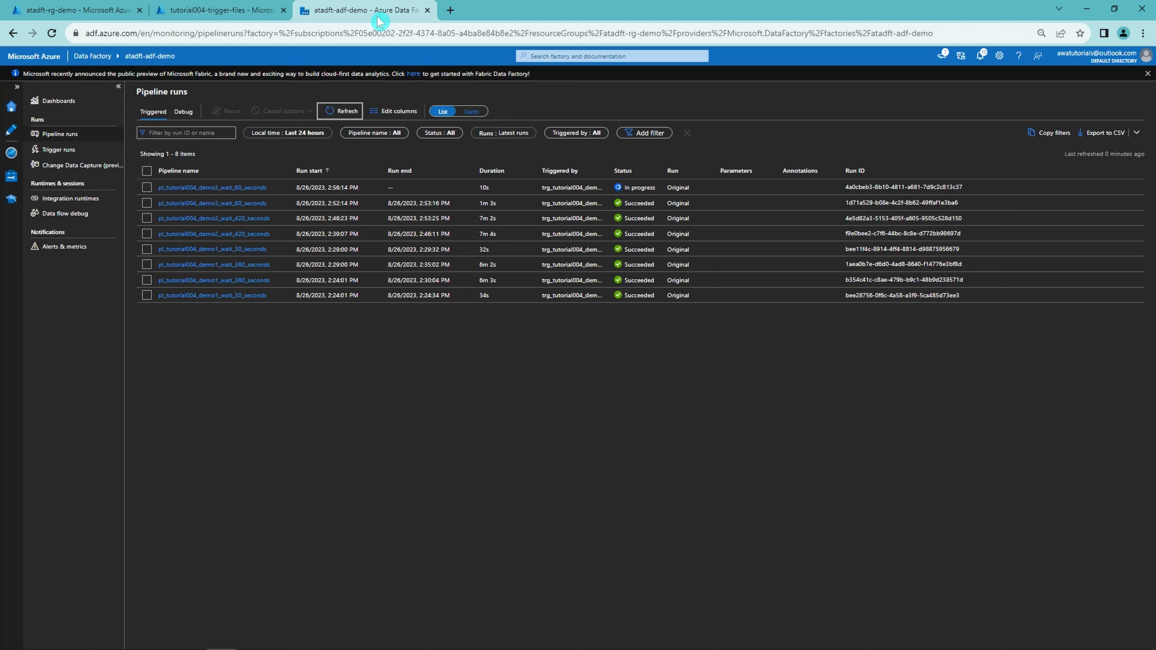
click(343, 114)
click(342, 114)
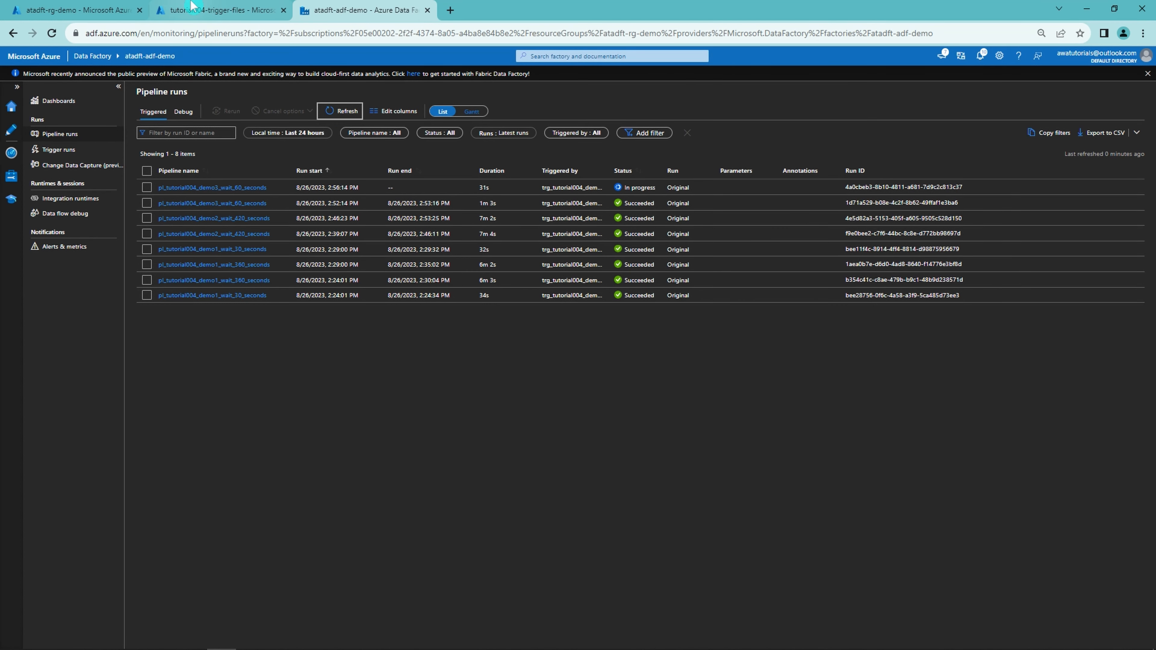
Return to the Azure portal and upload file4.txt to the tutorial004-trigger-files container
click(193, 6)
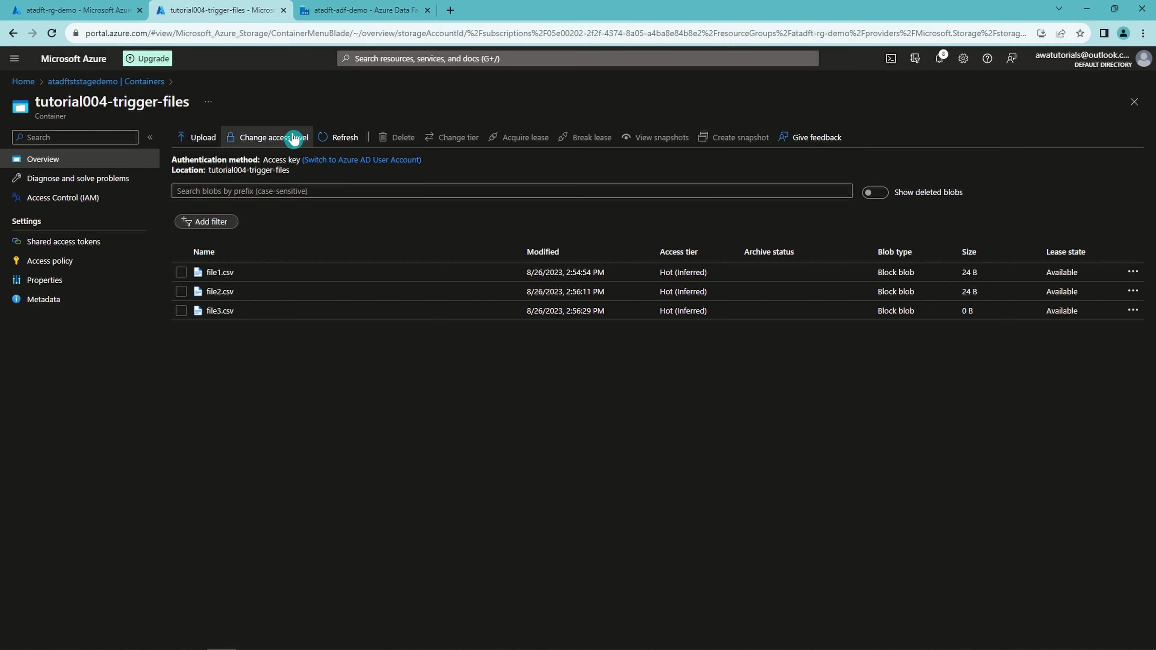
click(200, 137)
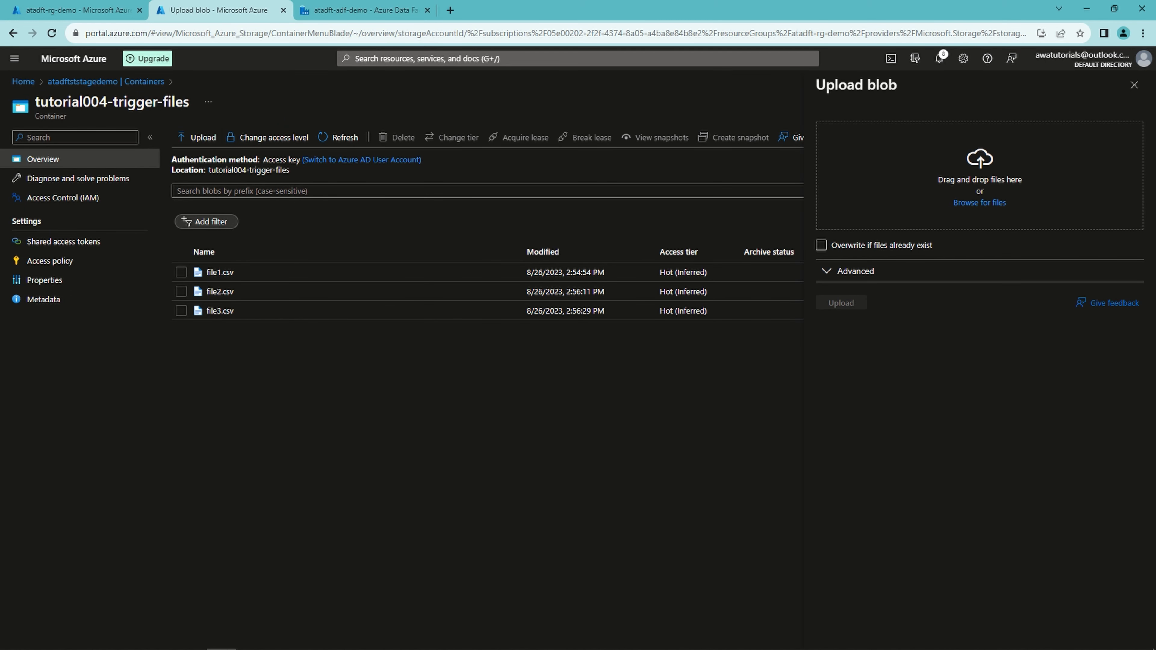
drag(1155, 182, 956, 182)
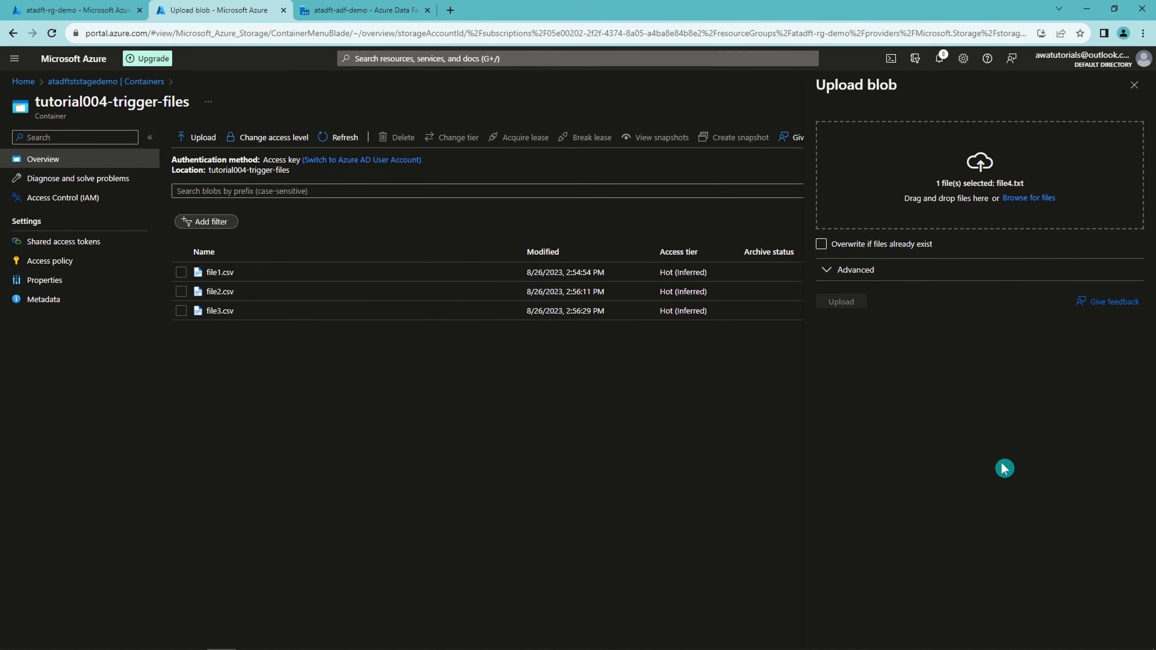
click(827, 314)
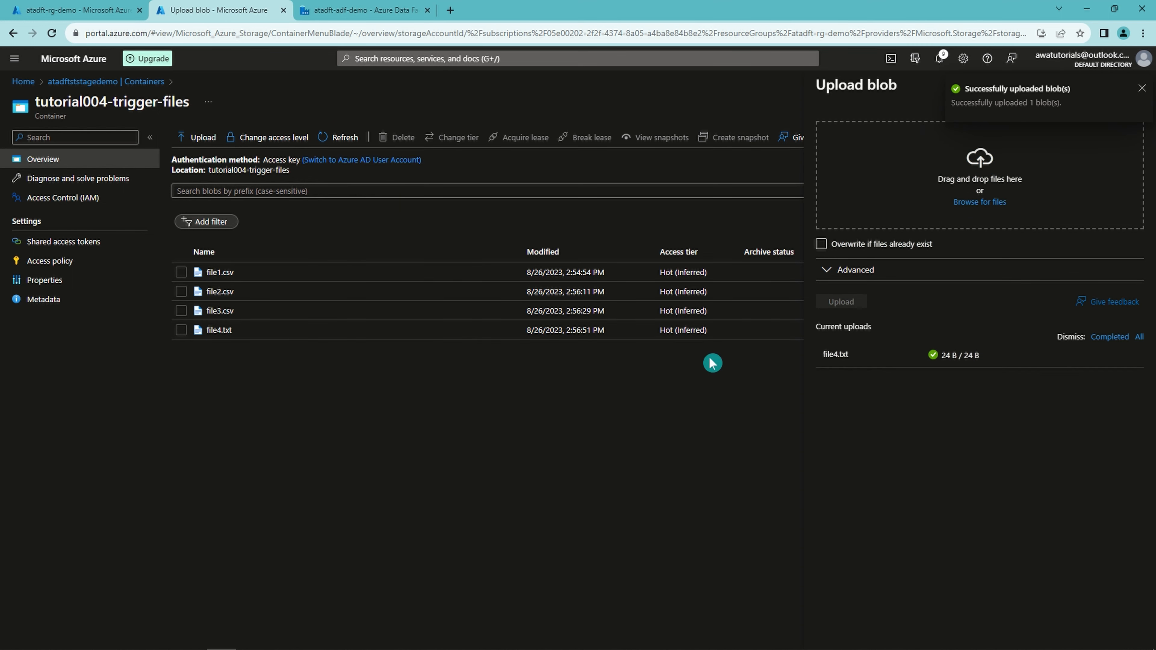
click(1141, 88)
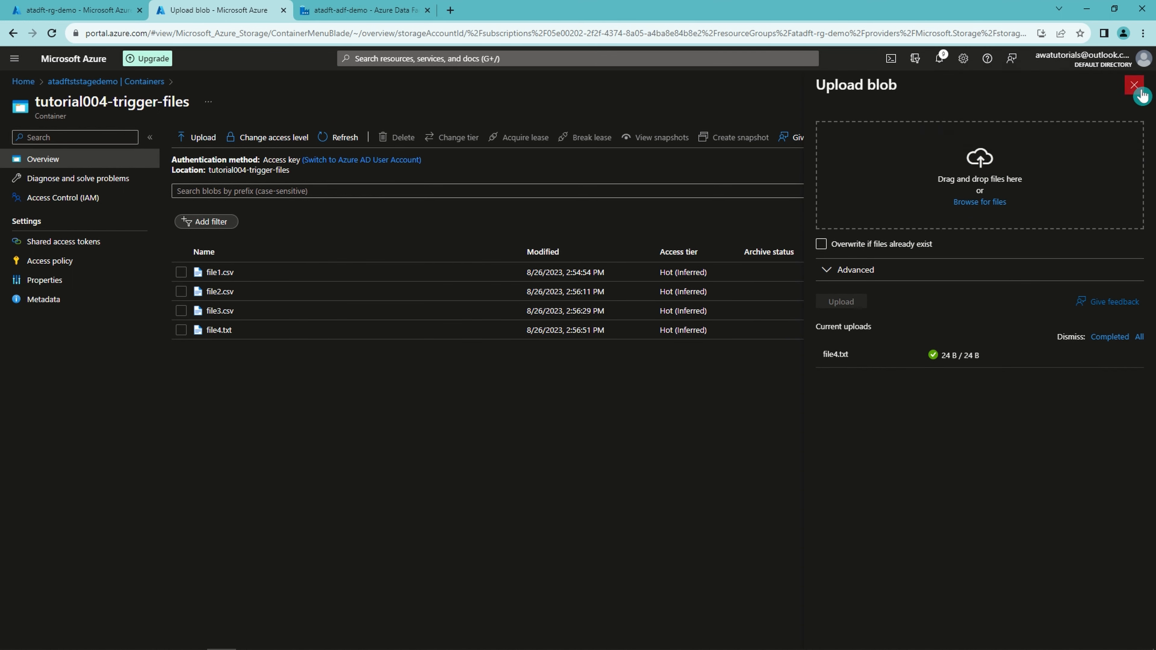
click(1140, 86)
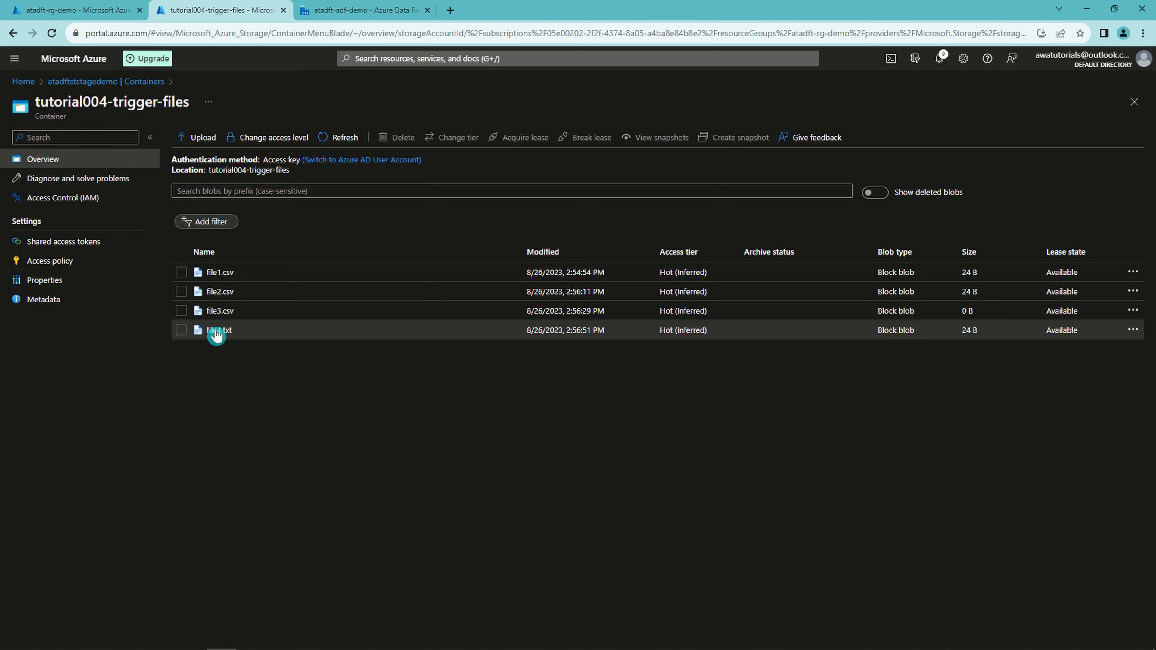
Switch to Azure Data Factory and refresh the pipeline runs to check whether file4.txt triggered a run
click(370, 10)
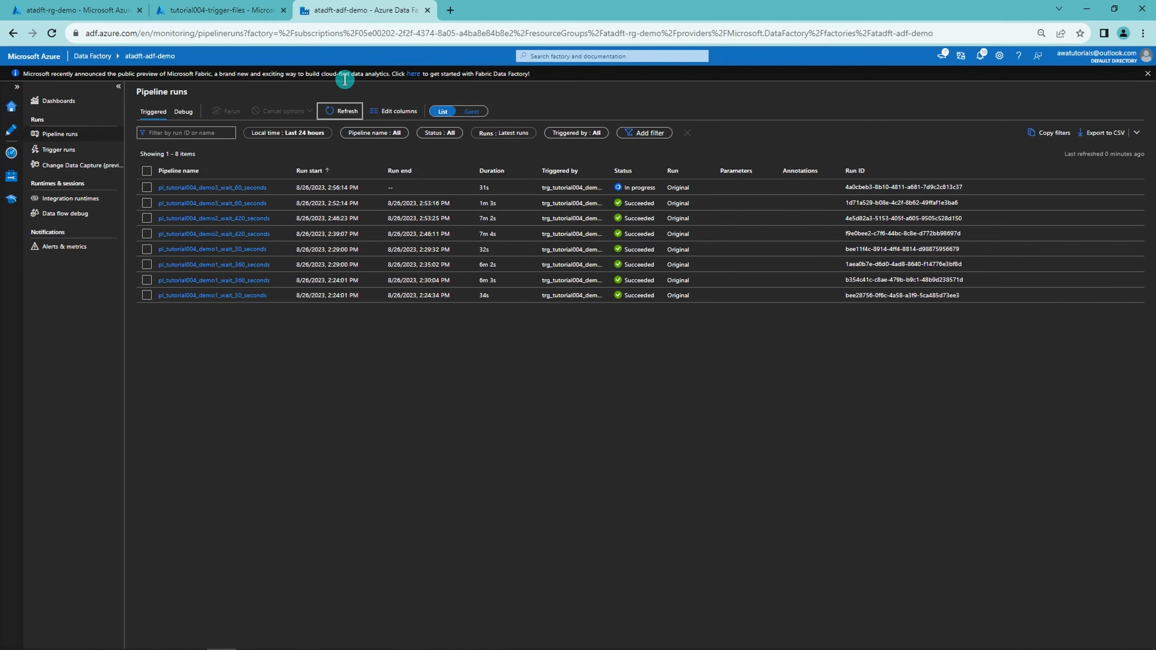
click(339, 114)
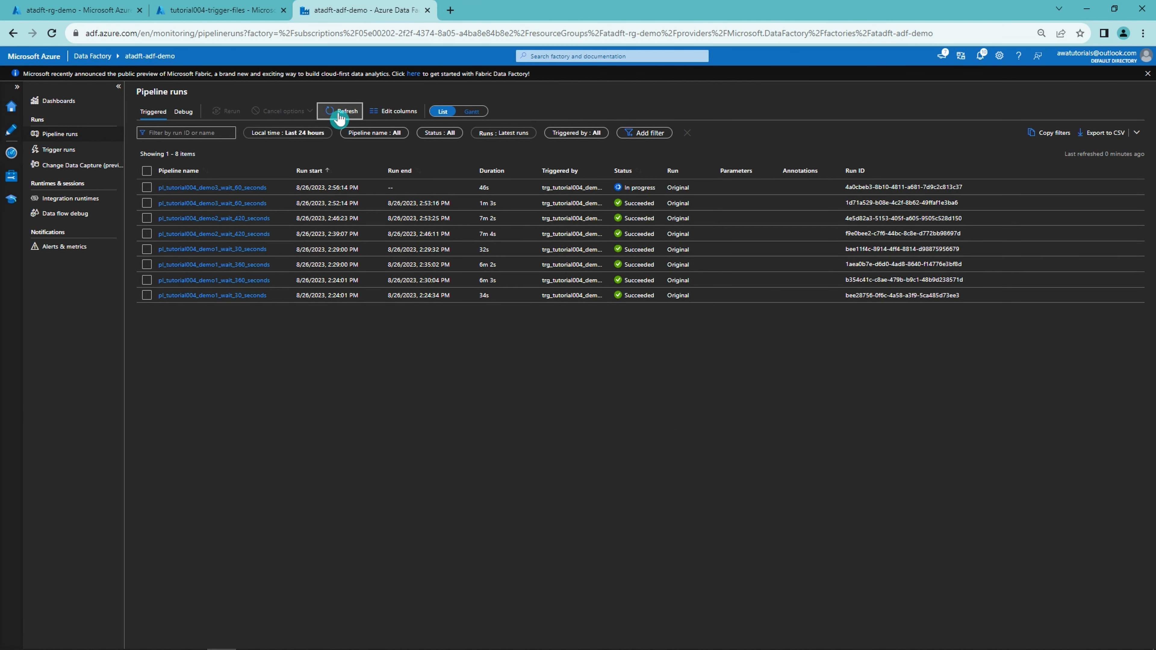
click(339, 115)
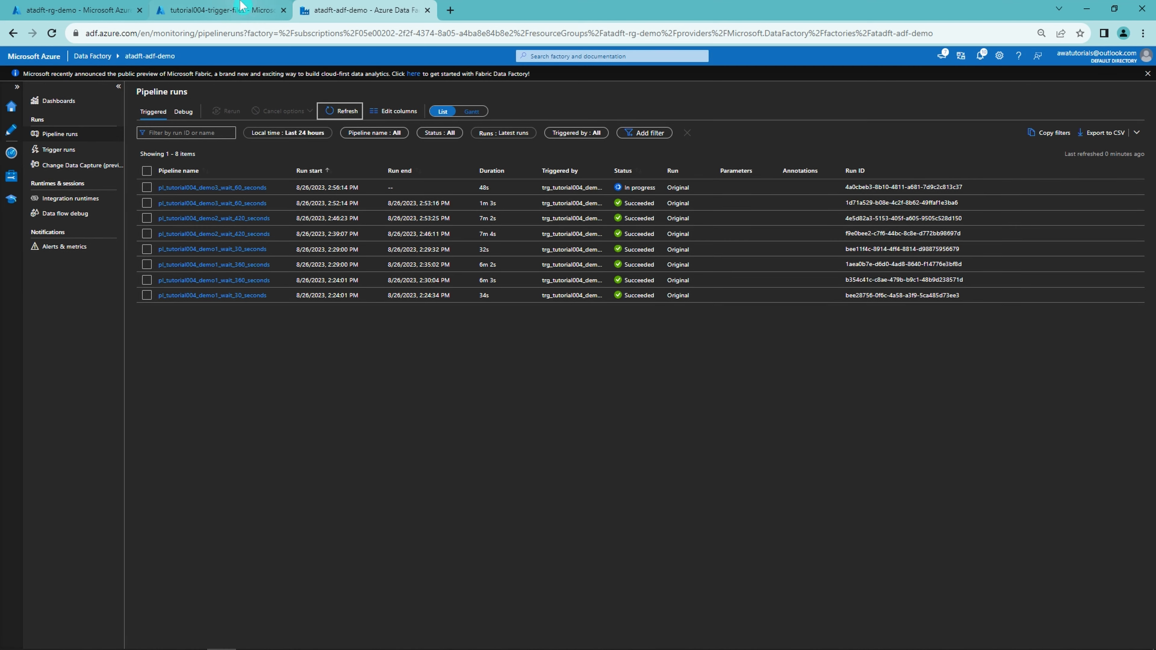
Return to the Azure portal, upload file5.csv to the tutorial004-trigger-files container and refresh its blob list
click(233, 10)
click(199, 137)
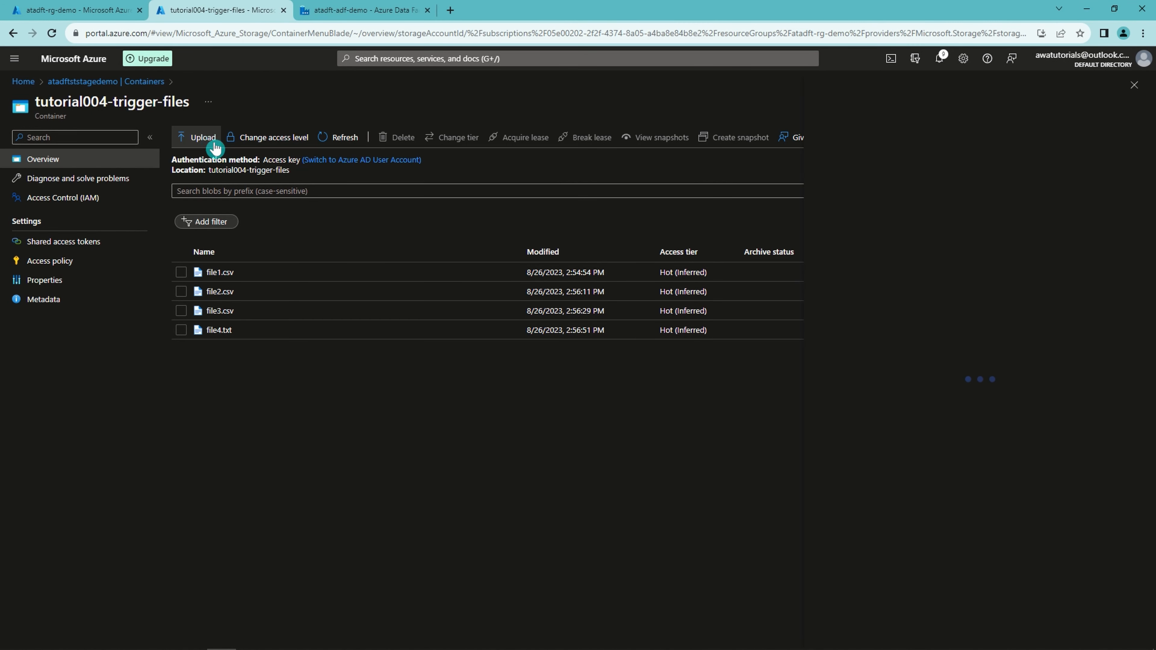
drag(1154, 205, 919, 204)
click(843, 303)
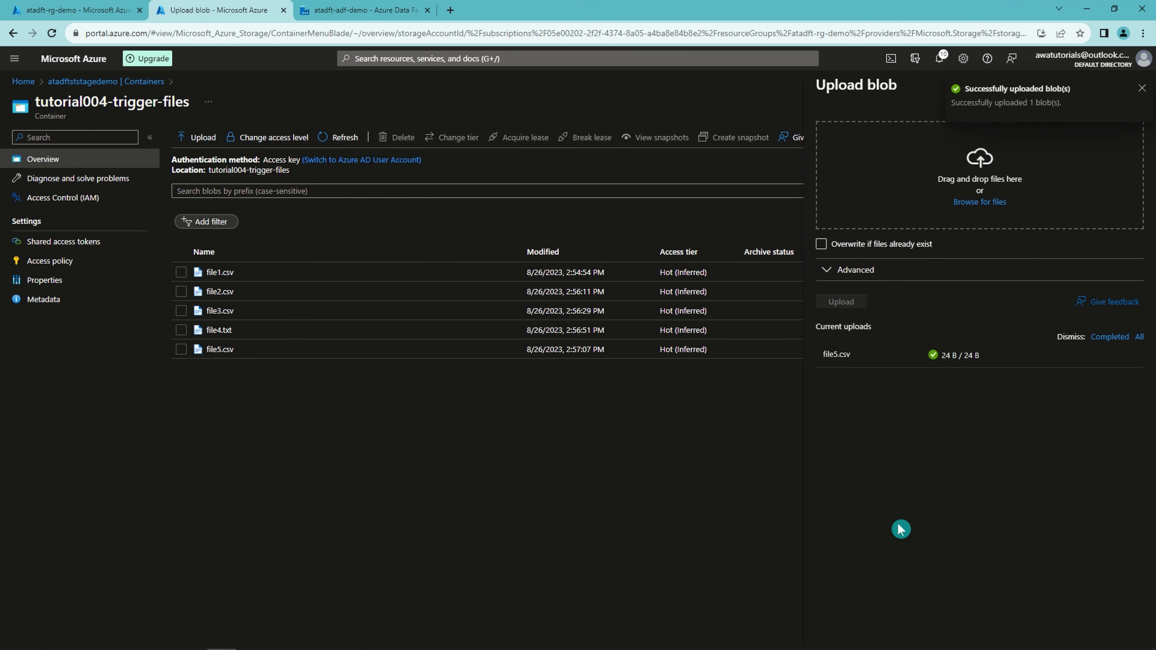
click(1134, 85)
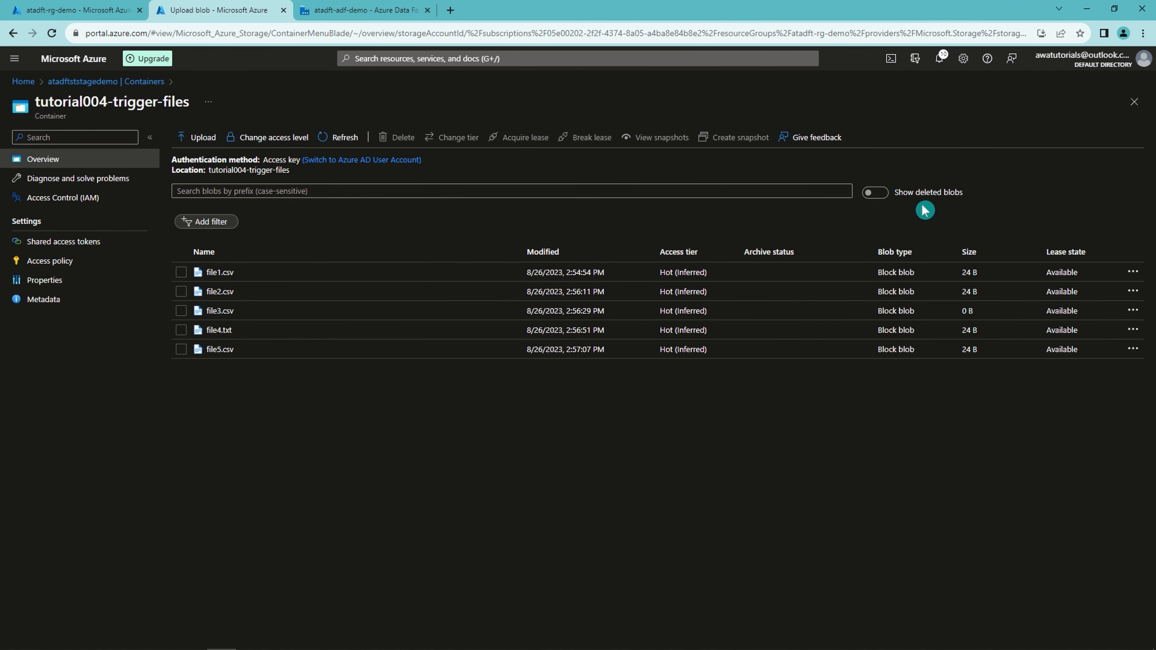
click(339, 137)
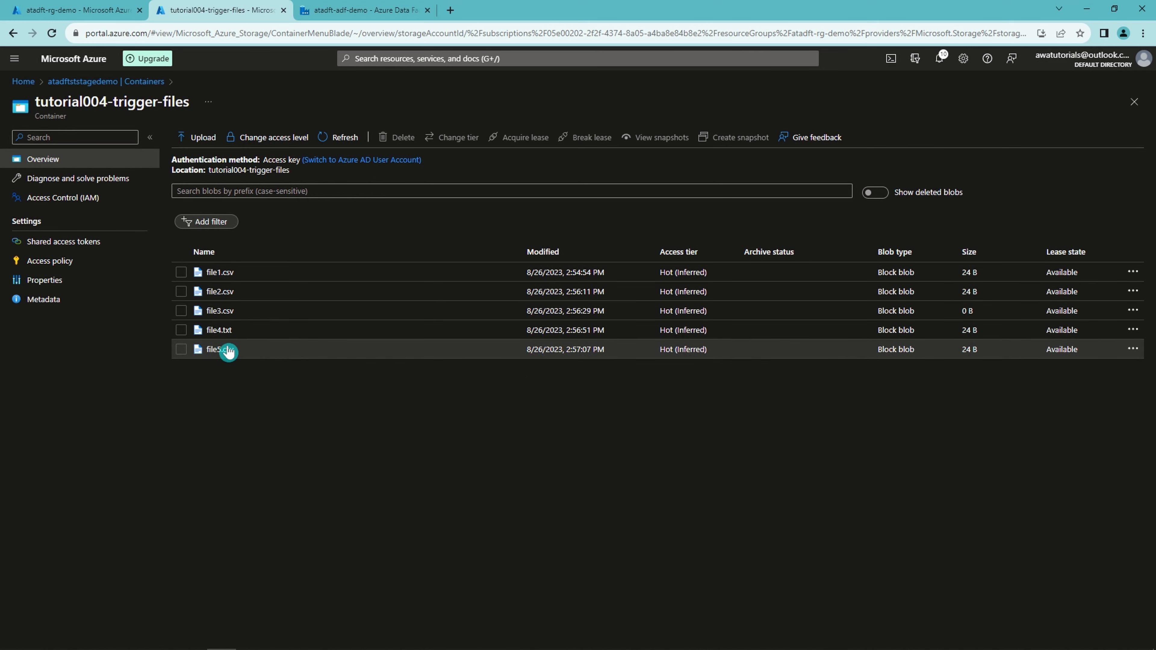
Switch to Azure Data Factory and refresh the pipeline runs to check for a run triggered by file5.csv
click(355, 9)
click(339, 111)
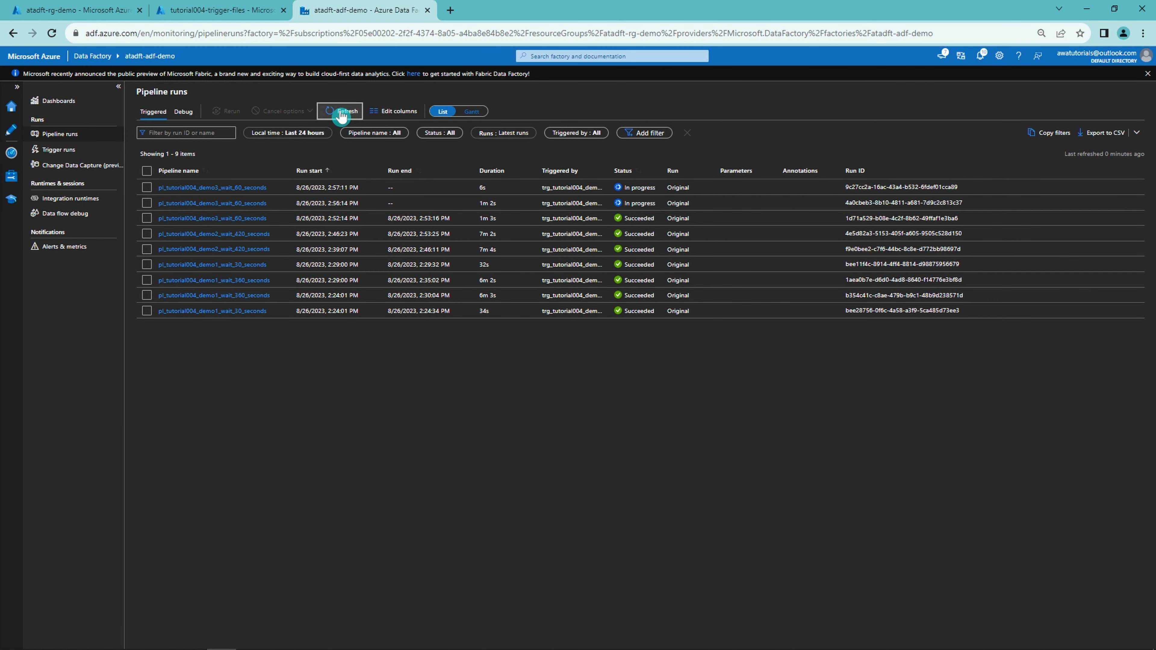
Refresh the pipeline runs and the trigger runs to check which storage events trigger runs the uploads fired
click(340, 112)
click(341, 114)
click(59, 149)
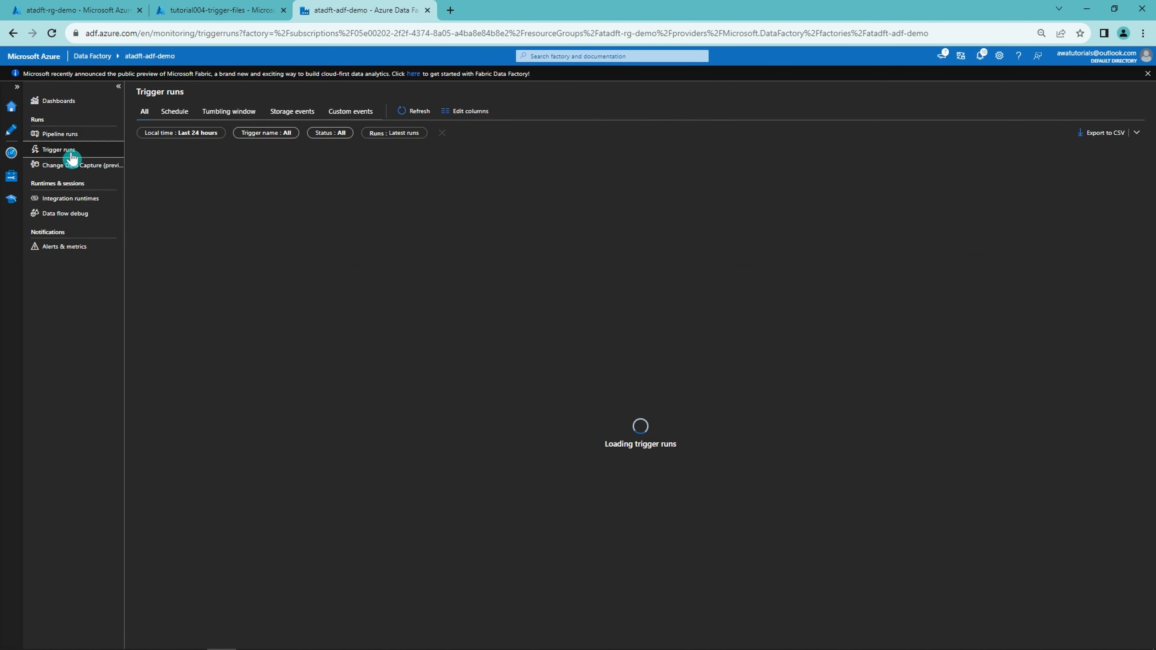
click(406, 114)
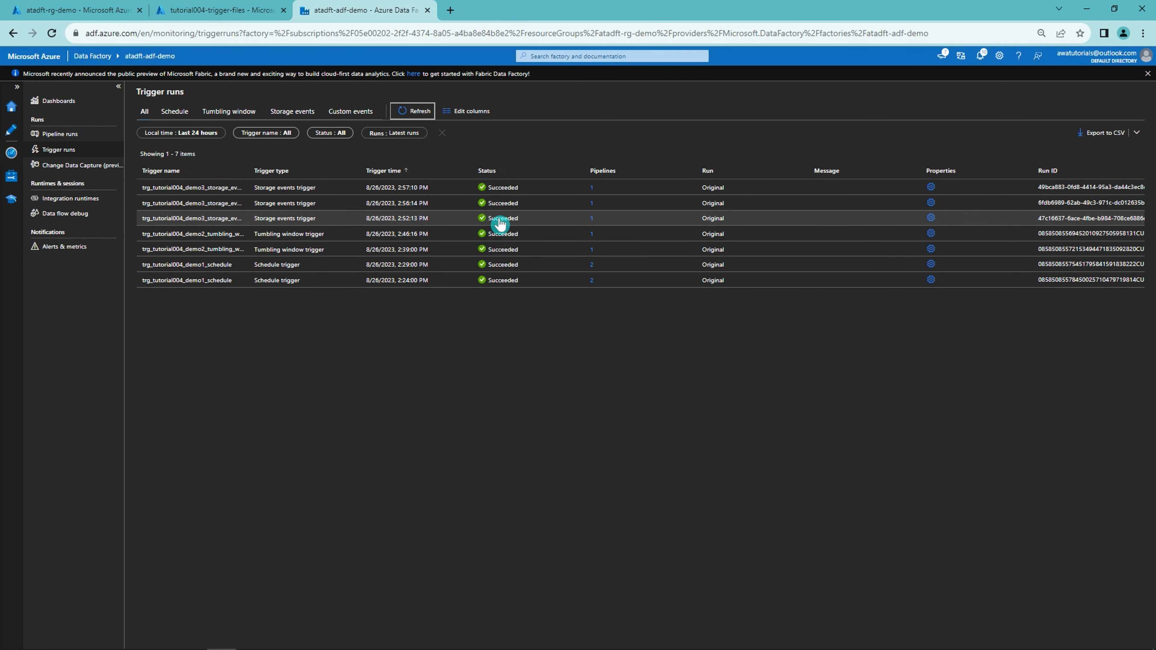
Go back to the pipeline runs and refresh them to check the status of the latest pl_tutorial004_demo3_wait_60_seconds run
click(60, 133)
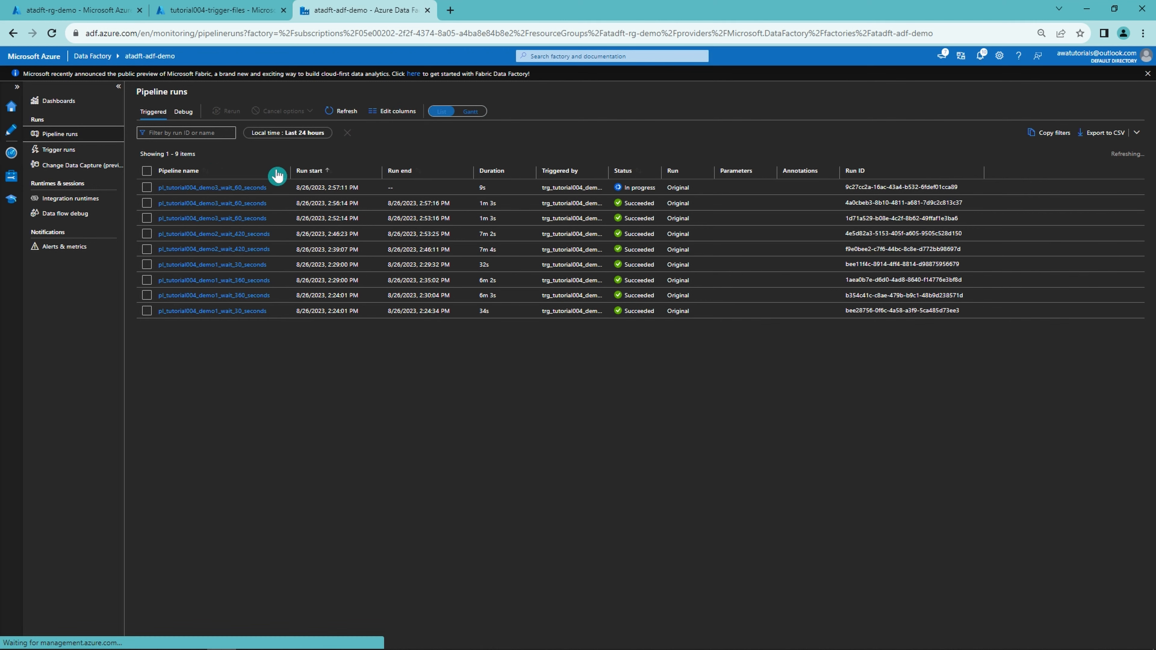
click(332, 113)
click(332, 114)
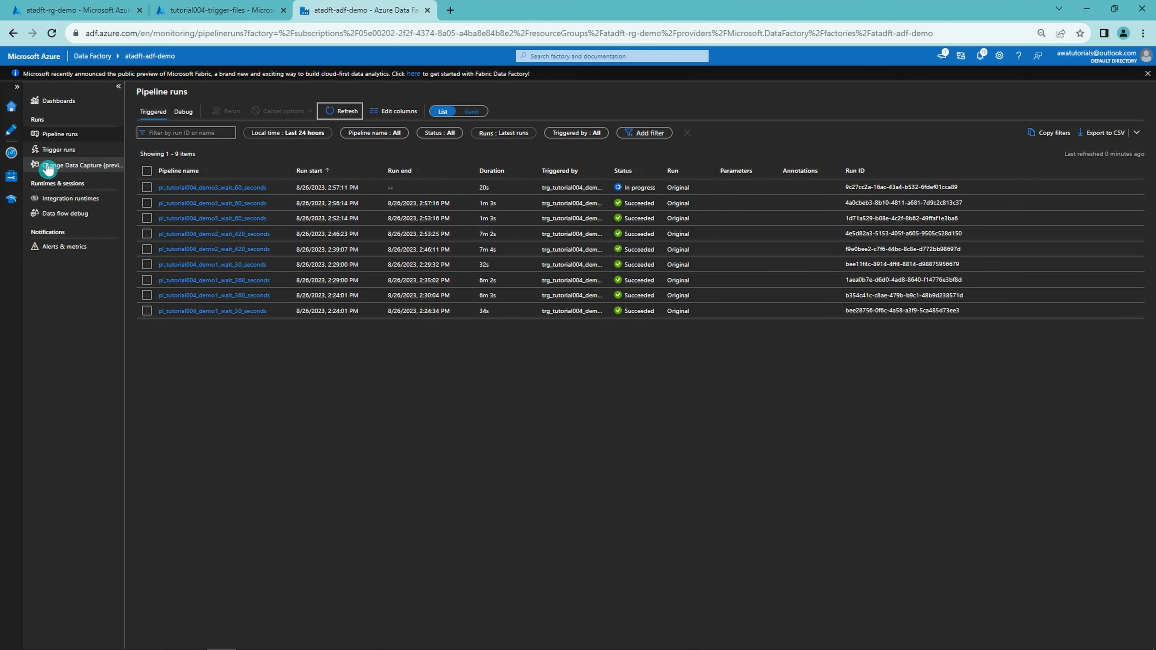
Stop the trg_tutorial004_demo3_storage_events trigger and publish the change to the data factory
click(14, 179)
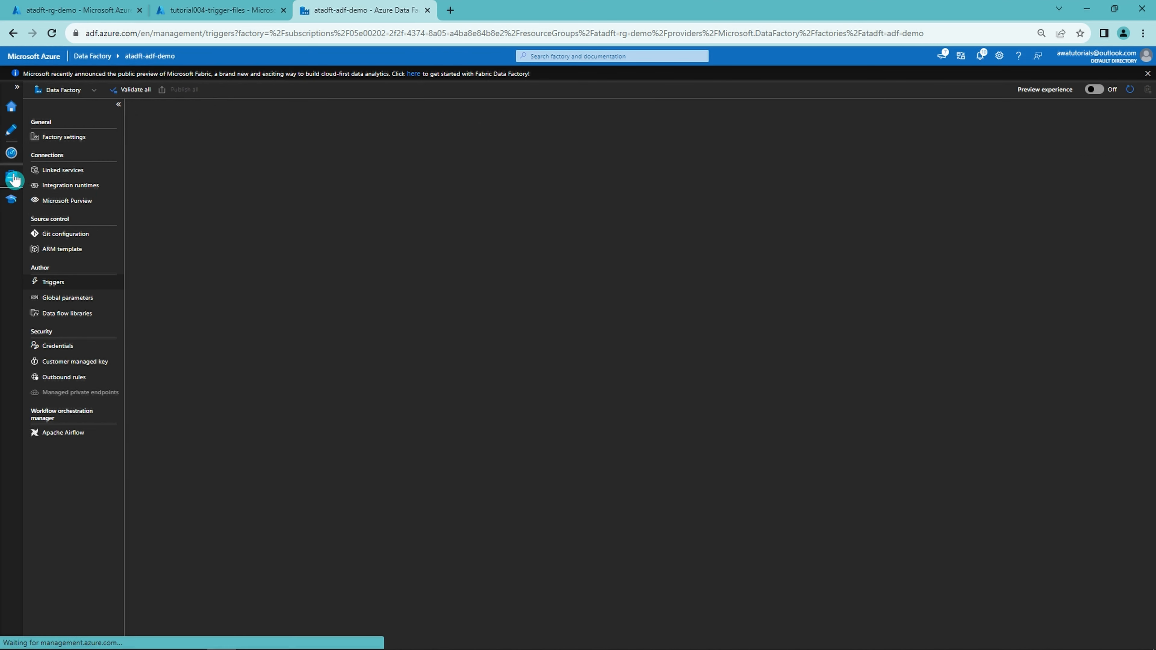
click(301, 251)
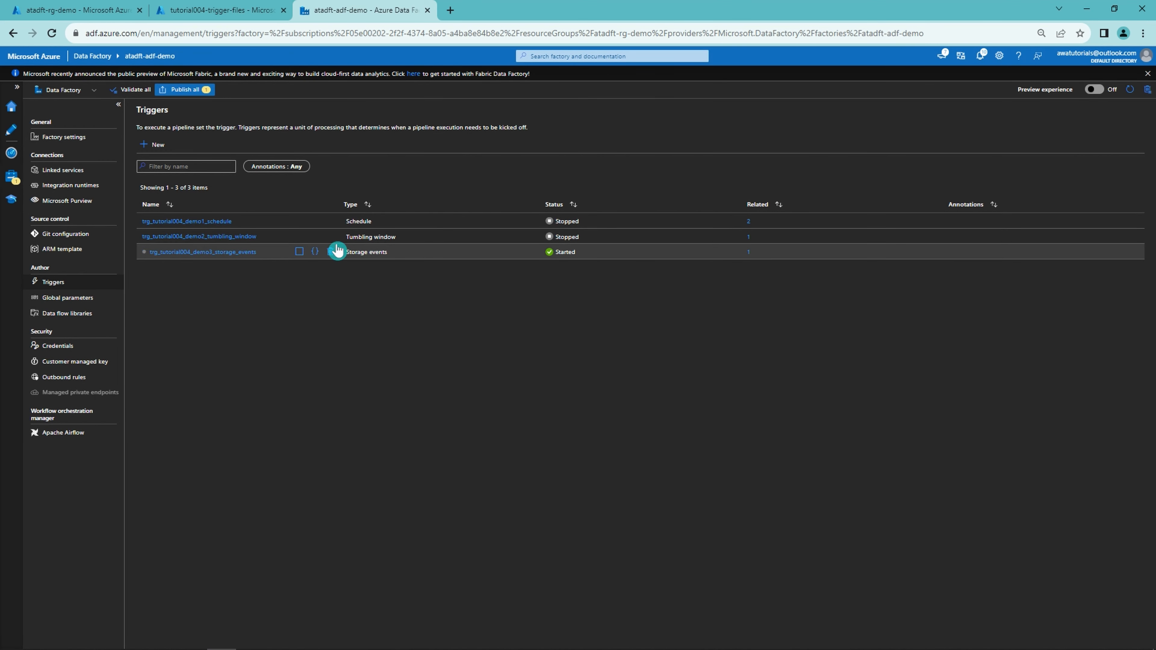
click(185, 90)
click(880, 636)
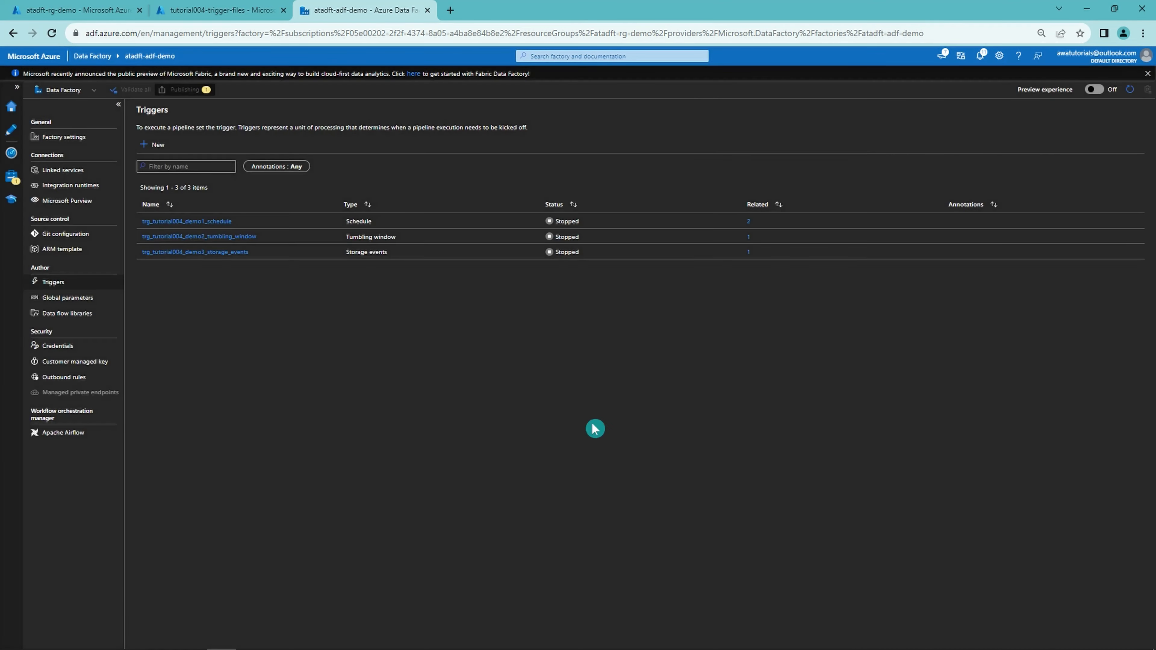